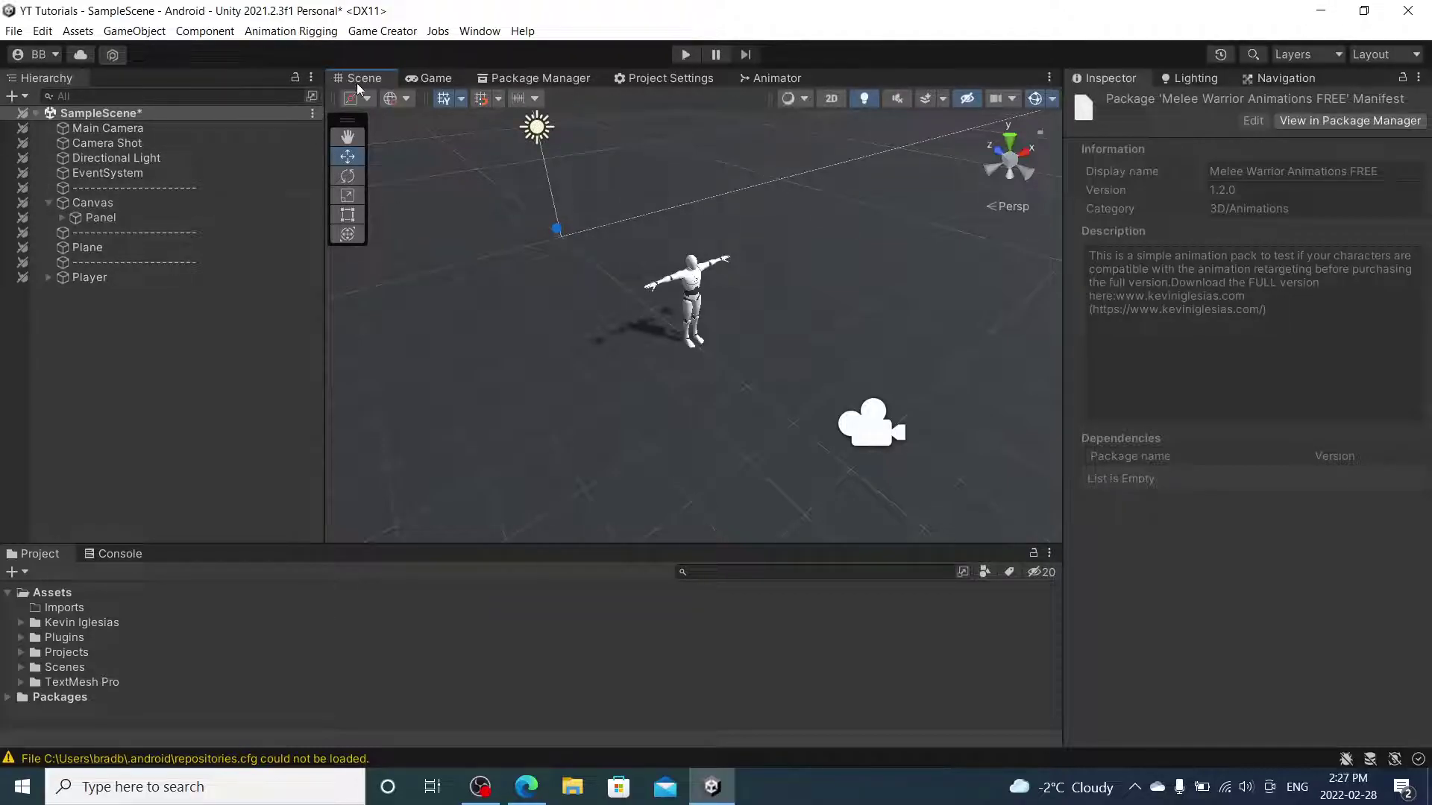
Examine the contents of the imported Melee Warrior Animations folder in the project assets.
{"action": "left_click", "coordinate": [440, 78]}
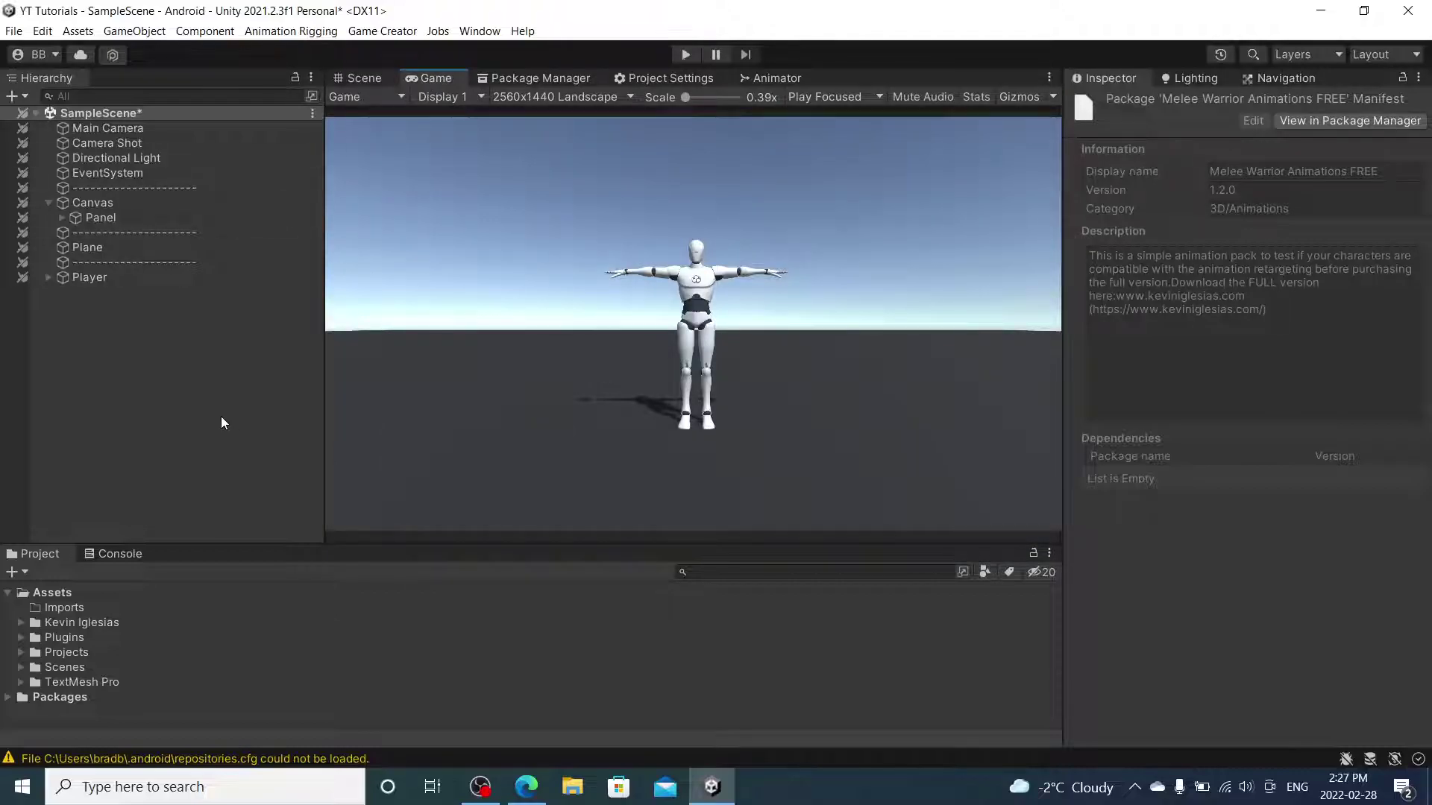
{"action": "left_click", "coordinate": [20, 624]}
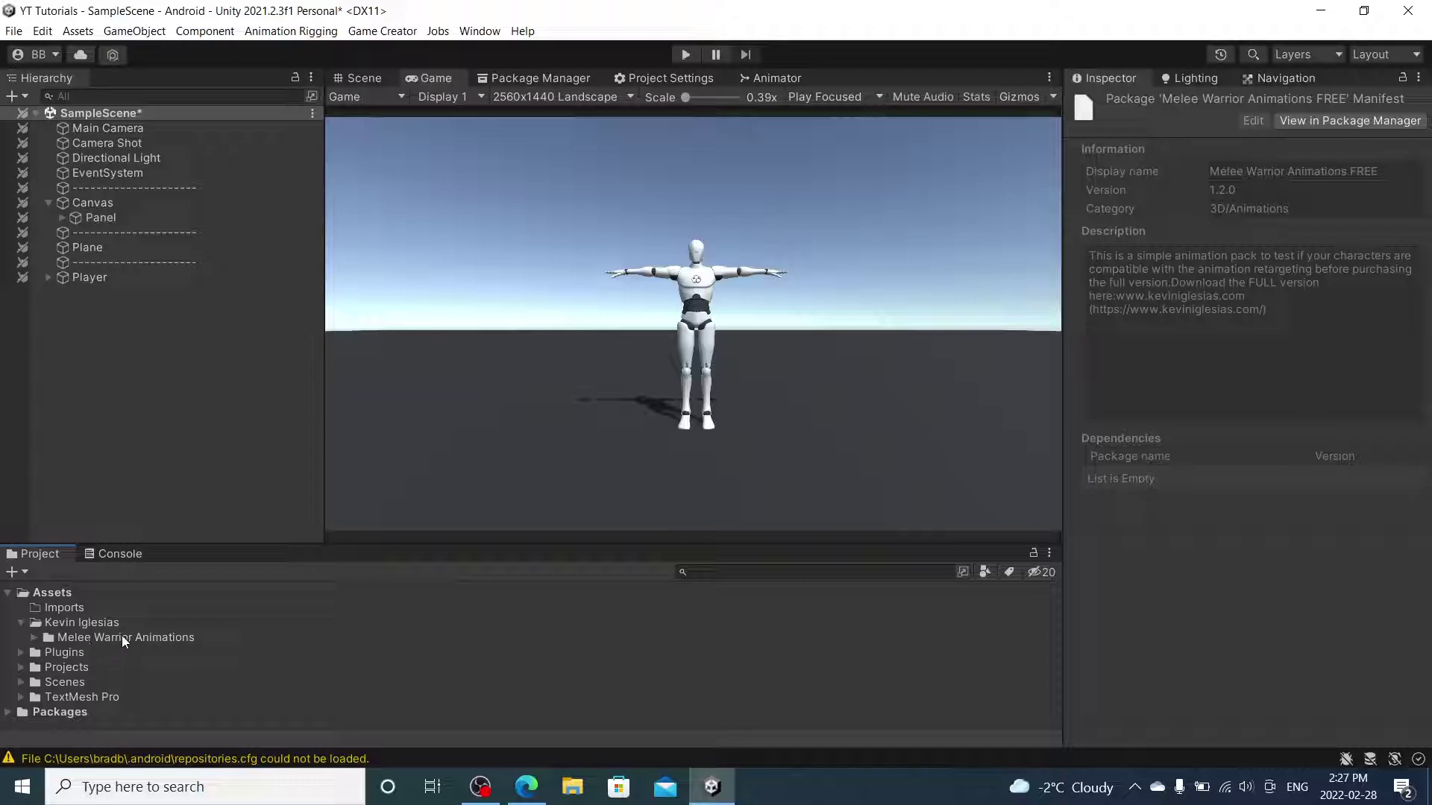
{"action": "left_click", "coordinate": [173, 638]}
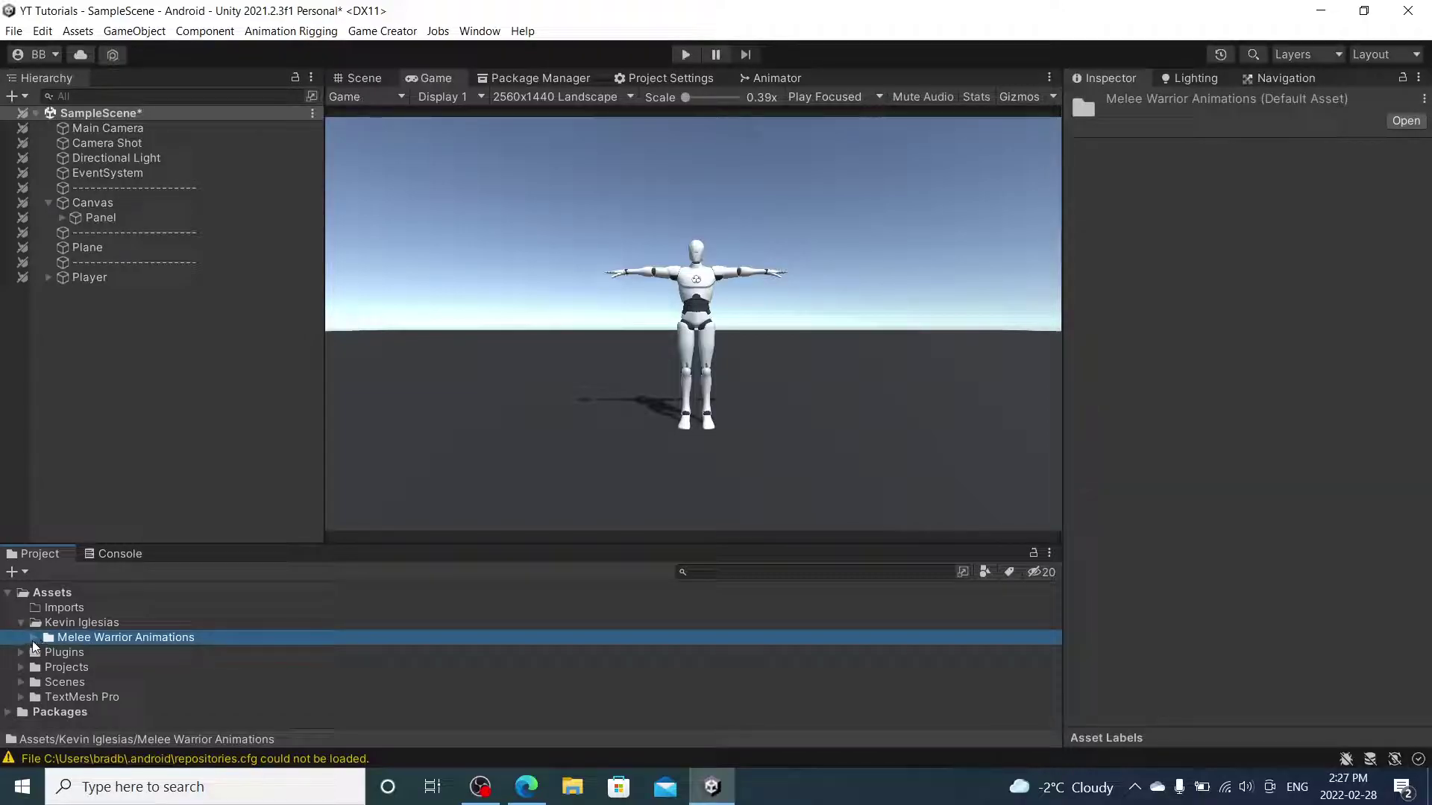
{"action": "left_click", "coordinate": [20, 624]}
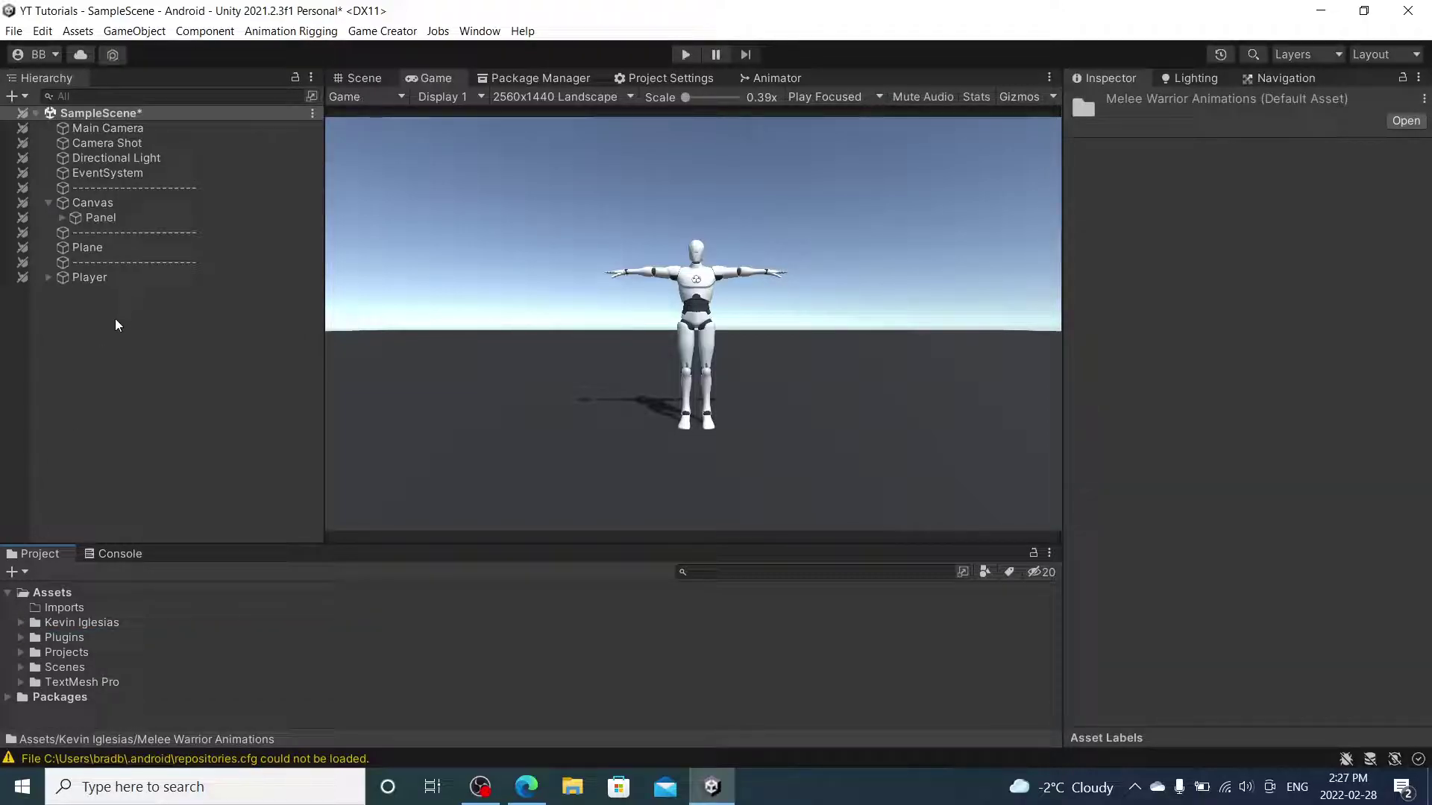
{"action": "left_click", "coordinate": [21, 624]}
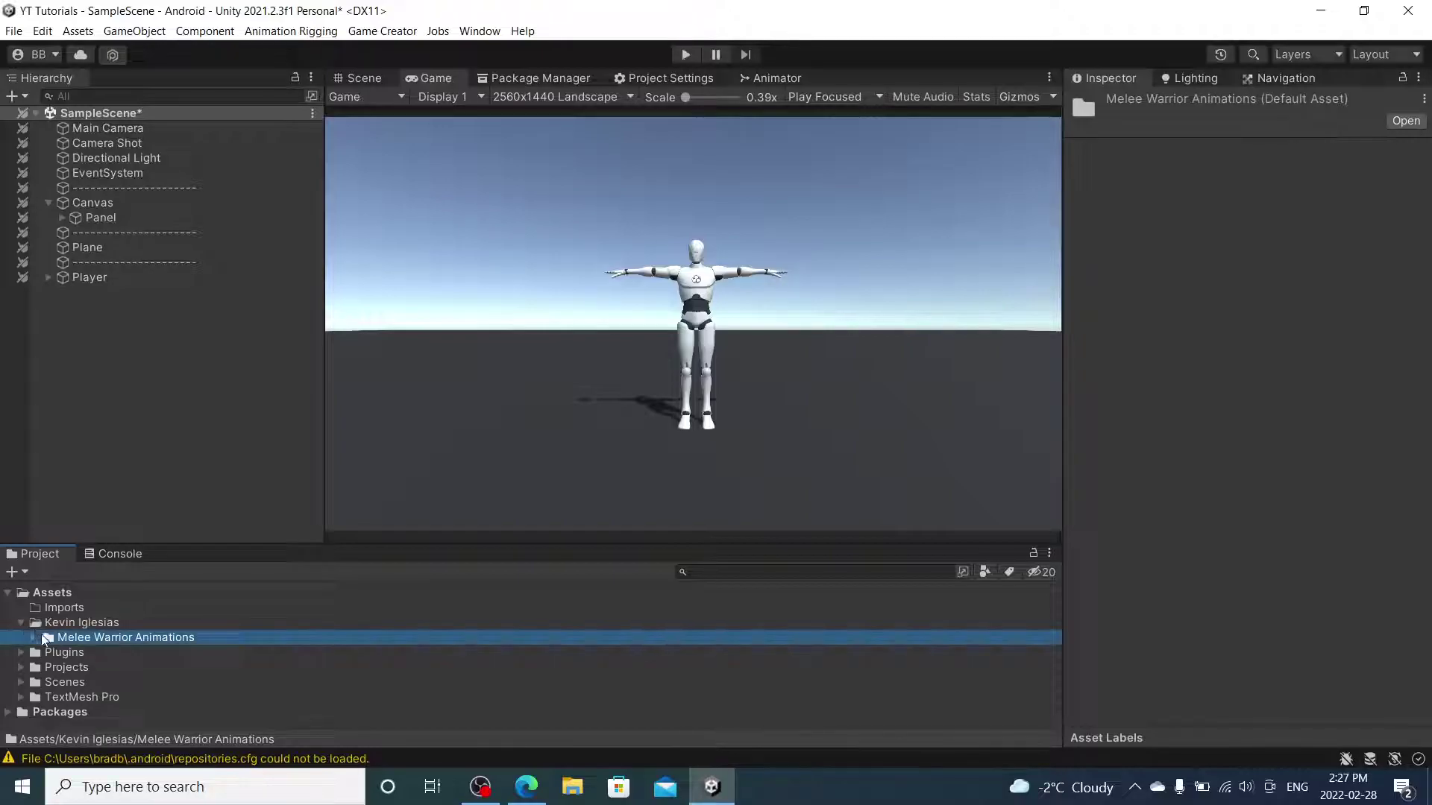
{"action": "left_click", "coordinate": [34, 639]}
{"action": "scroll", "coordinate": [82, 622], "scroll_direction": "down", "scroll_amount": 2}
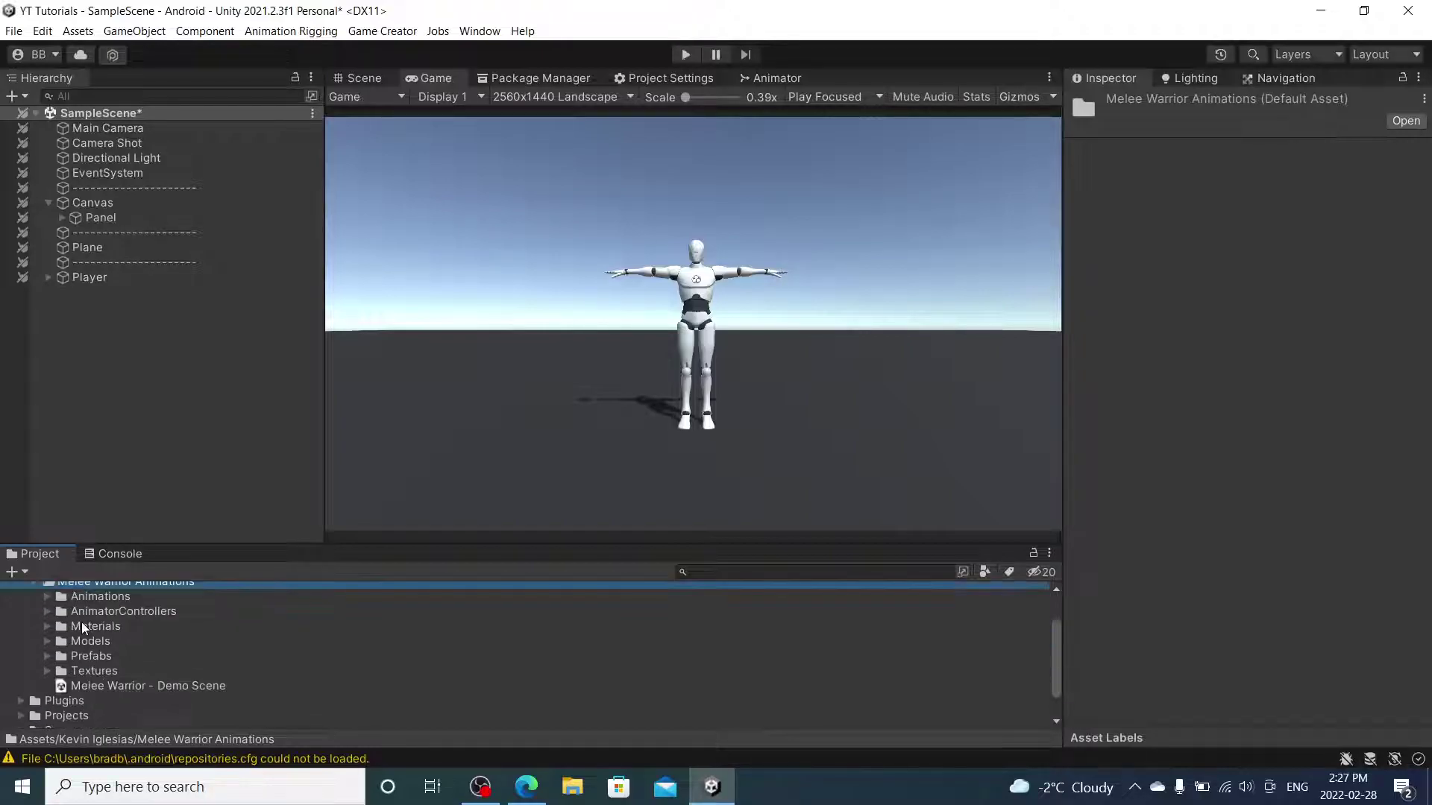
{"action": "scroll", "coordinate": [34, 609], "scroll_direction": "up", "scroll_amount": 2}
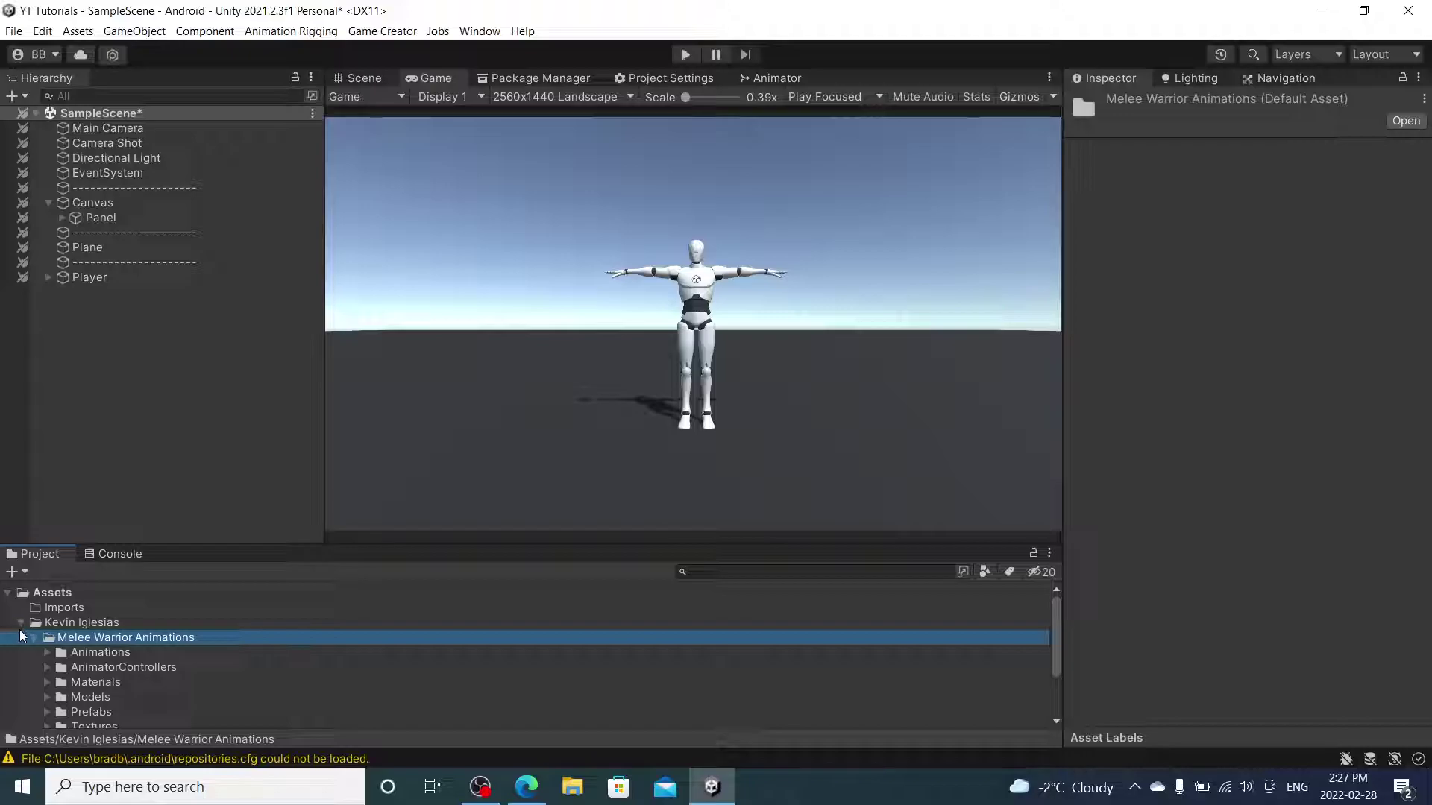
{"action": "left_click", "coordinate": [21, 624]}
{"action": "left_click", "coordinate": [362, 79]}
{"action": "left_click", "coordinate": [429, 79]}
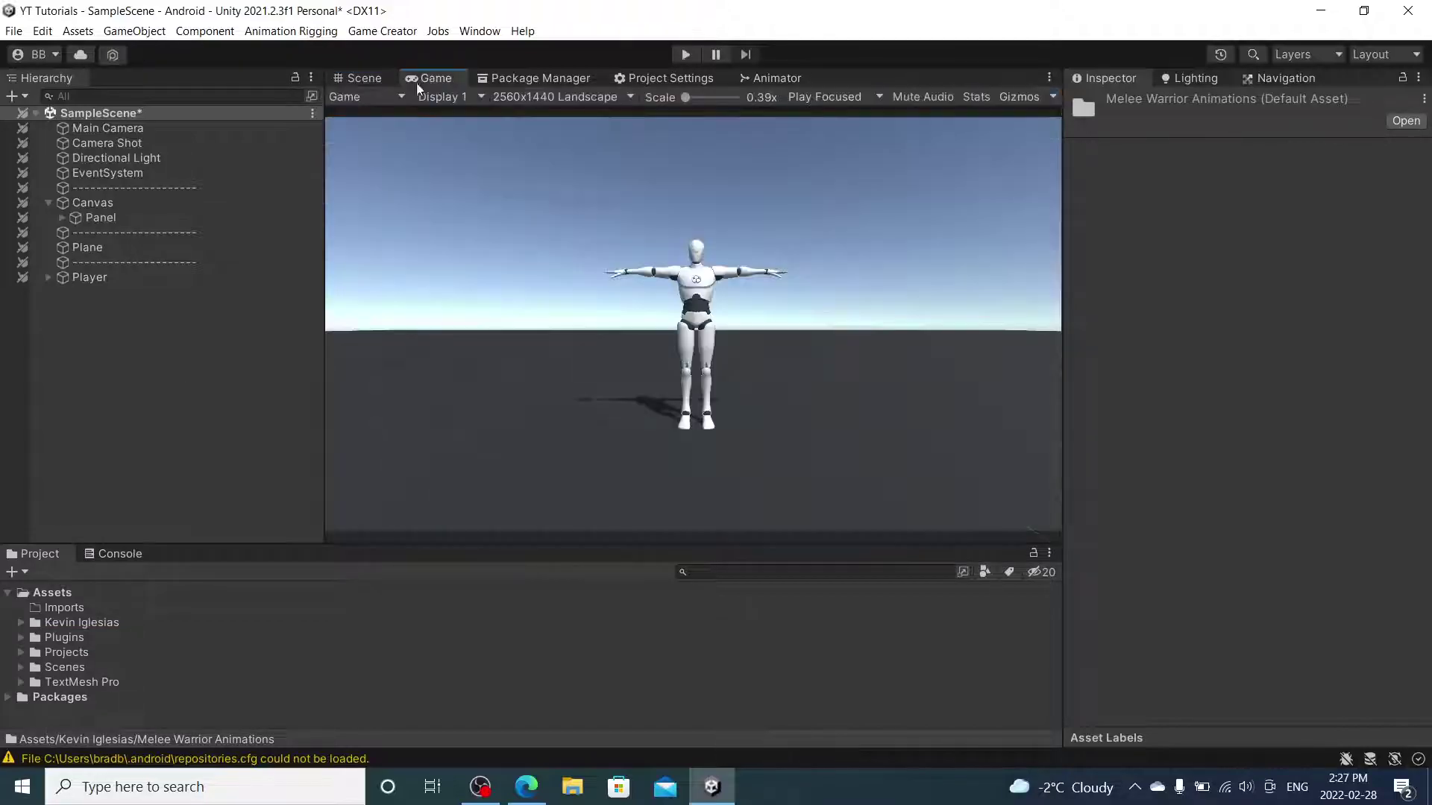
{"action": "left_click", "coordinate": [362, 79]}
{"action": "right_click_drag", "start_coordinate": [657, 187], "coordinate": [959, 206]}
{"action": "left_click_drag", "start_coordinate": [958, 207], "coordinate": [388, 199], "text": "alt"}
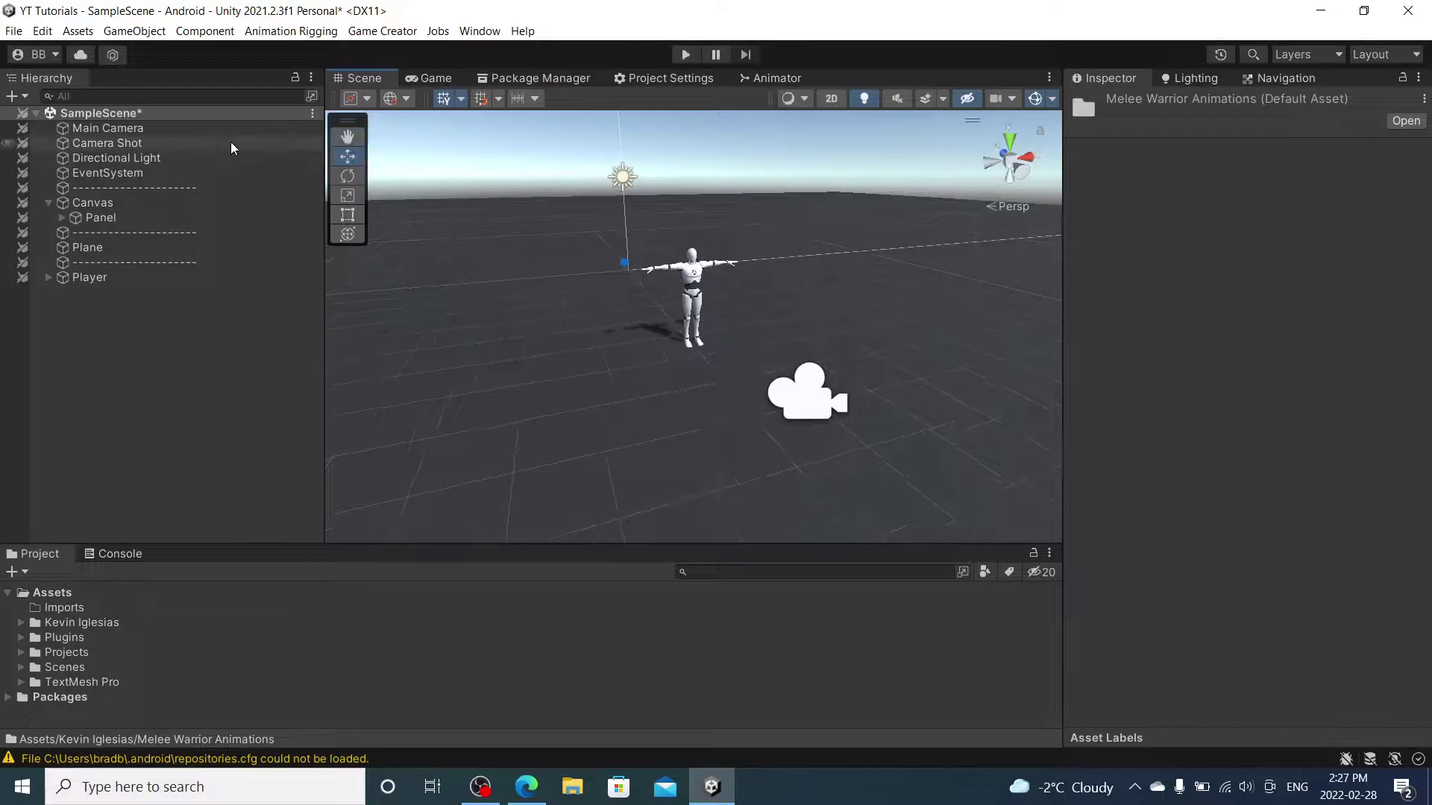
Set the Canvas's UI scale mode to Scale With Screen Size with a reference resolution of 2560 by 1440.
{"action": "left_click", "coordinate": [203, 203]}
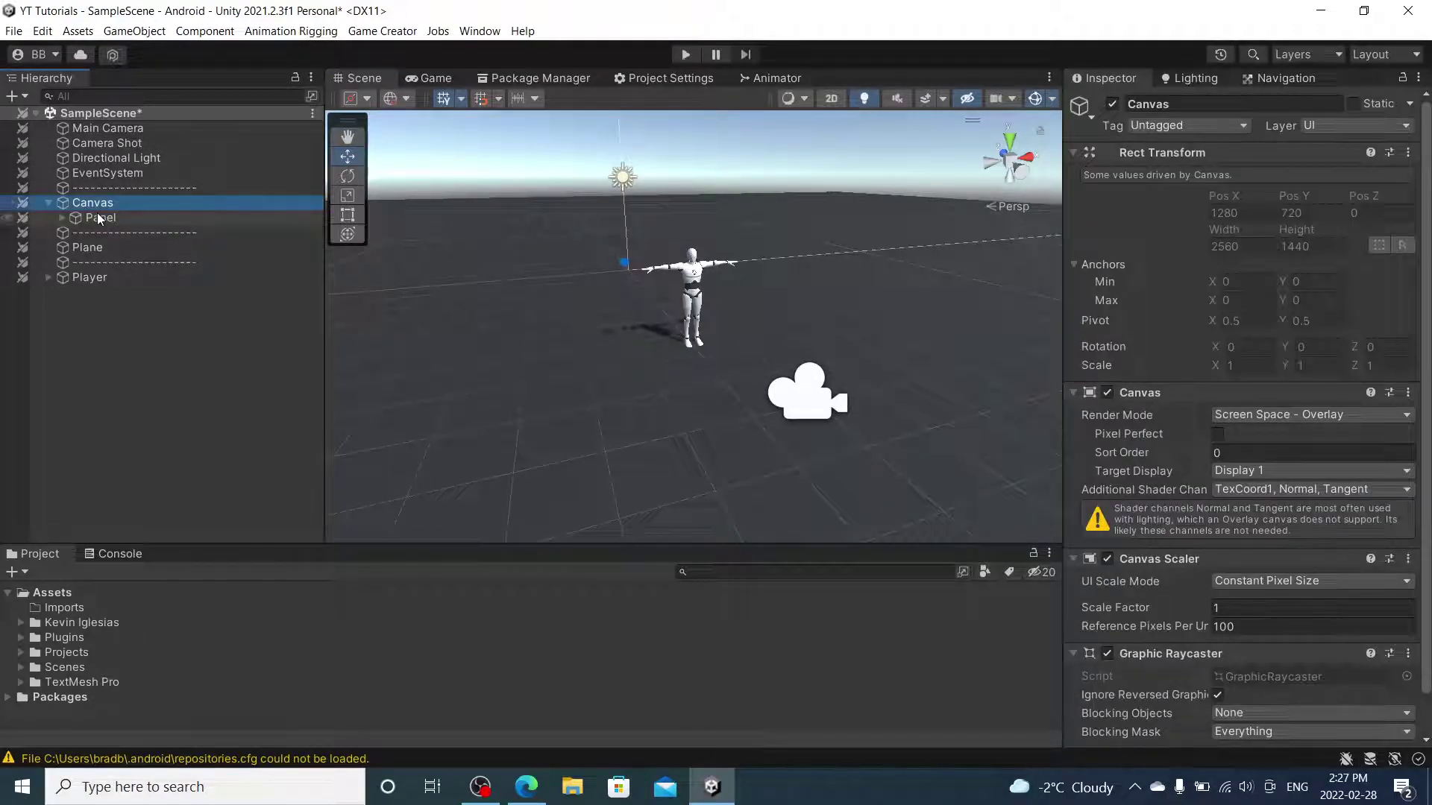
{"action": "left_click", "coordinate": [1262, 581]}
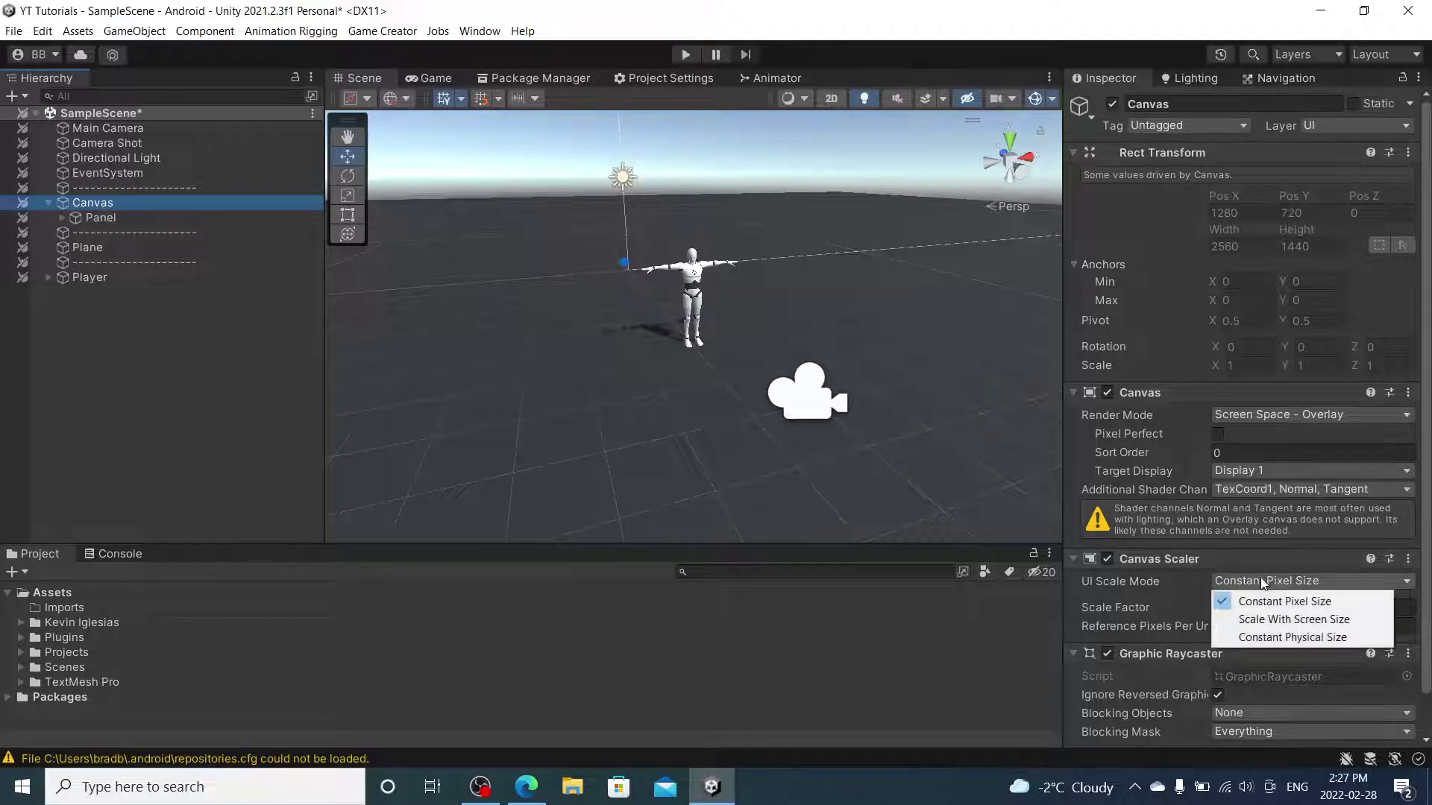
{"action": "left_click", "coordinate": [1311, 620]}
{"action": "left_click", "coordinate": [436, 79]}
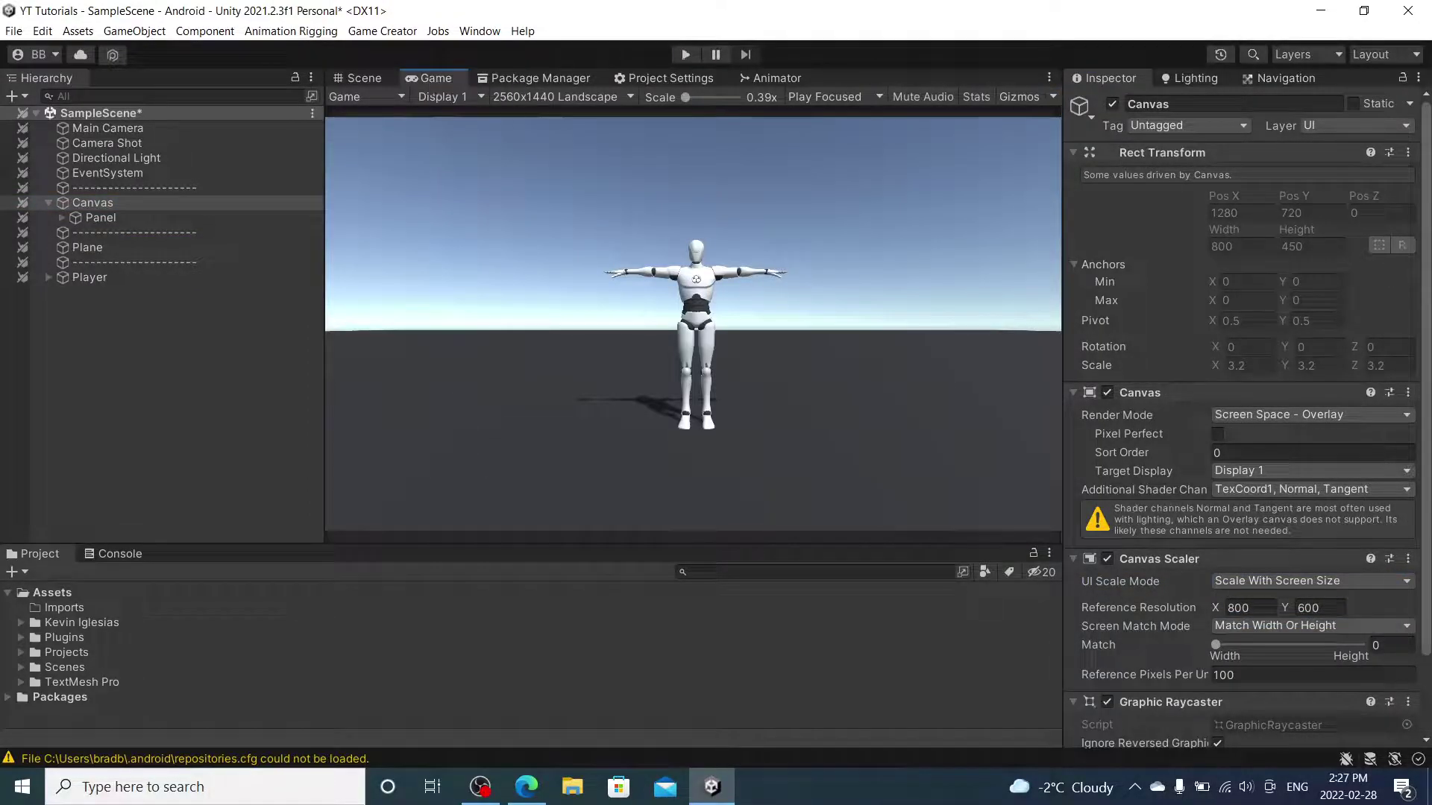
{"action": "left_click", "coordinate": [1241, 608]}
{"action": "type", "text": "2560"}
{"action": "key", "text": "Tab"}
{"action": "type", "text": "1440"}
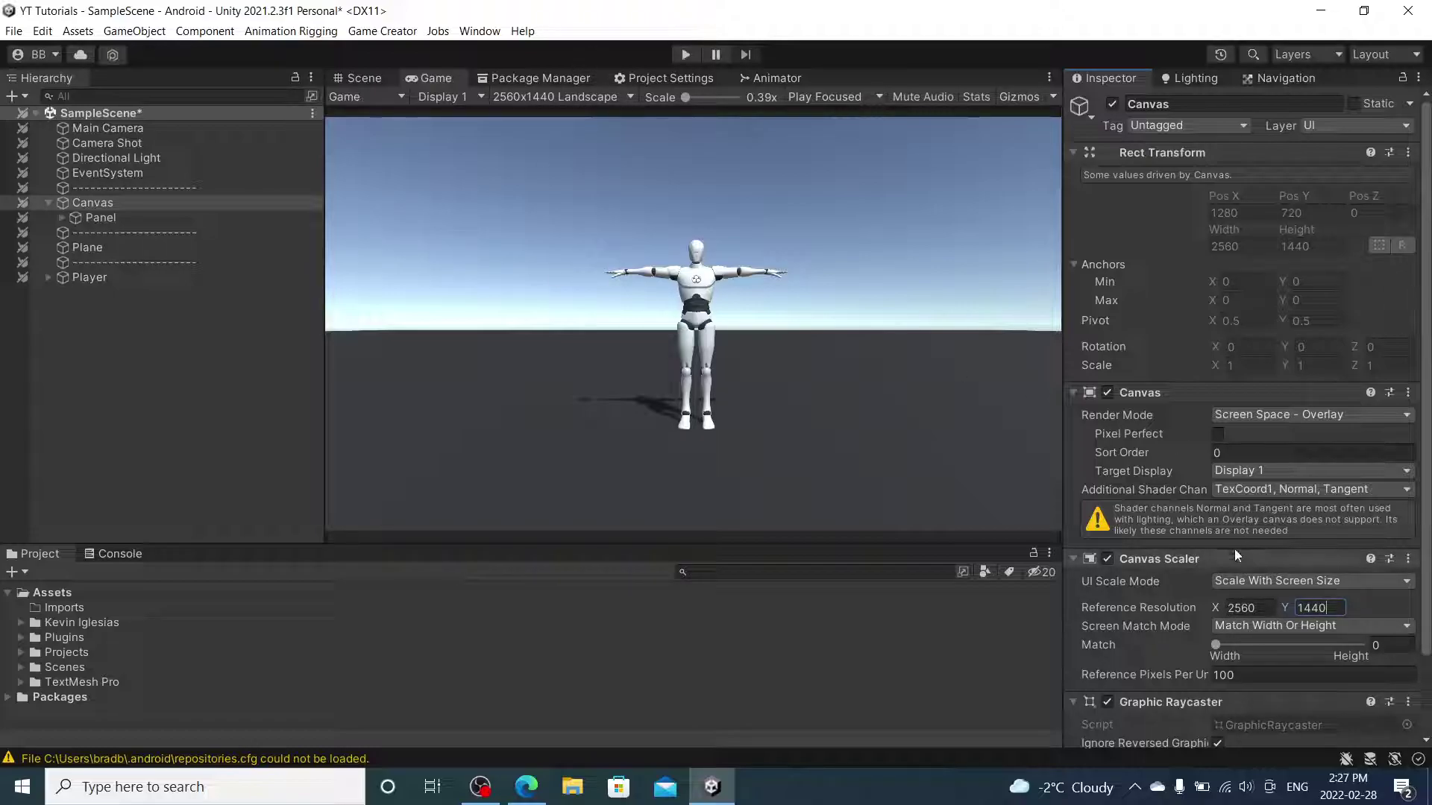
Add a UI image inside the Canvas's Panel and name it CombatBG.
{"action": "left_click", "coordinate": [87, 219]}
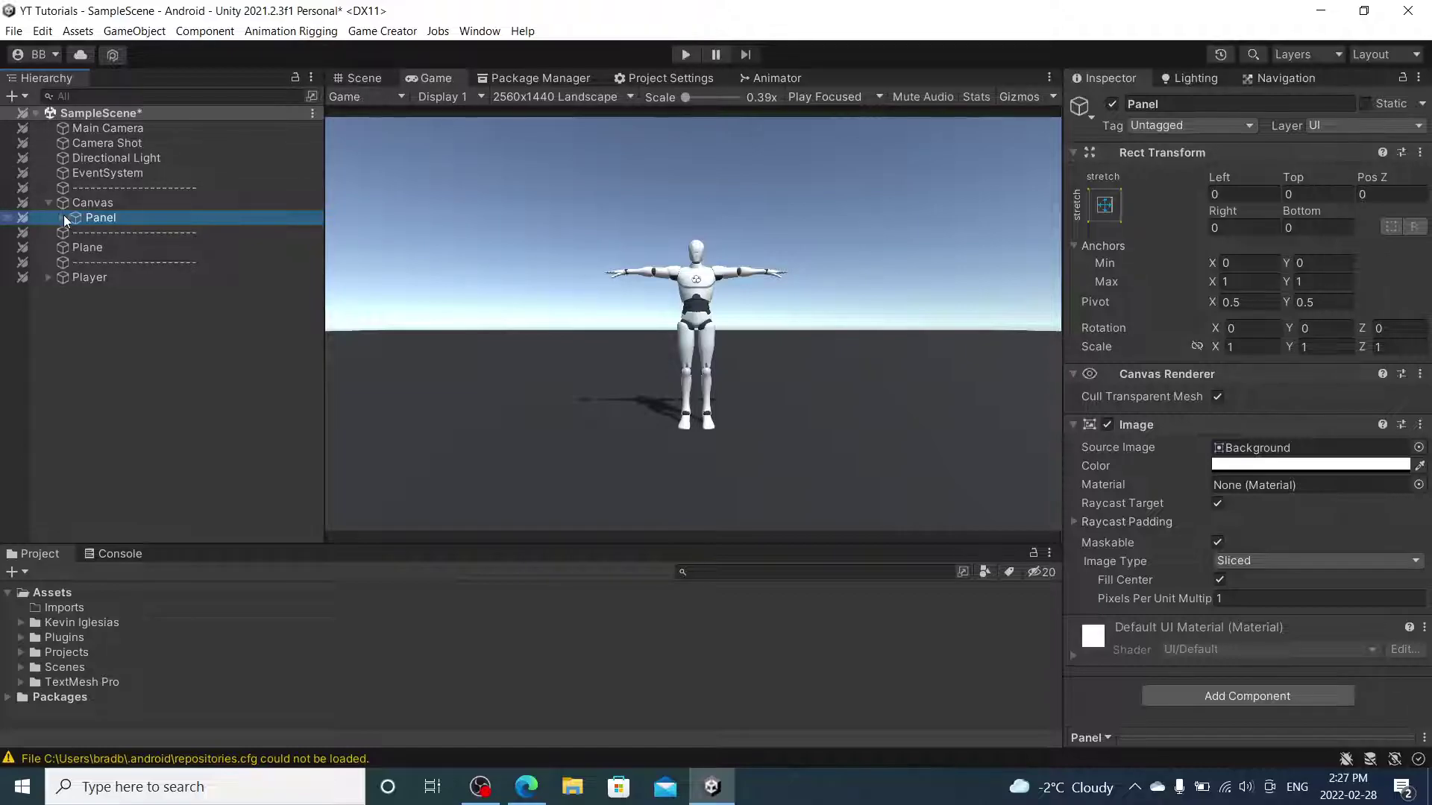
{"action": "left_click", "coordinate": [63, 216]}
{"action": "left_click", "coordinate": [354, 79]}
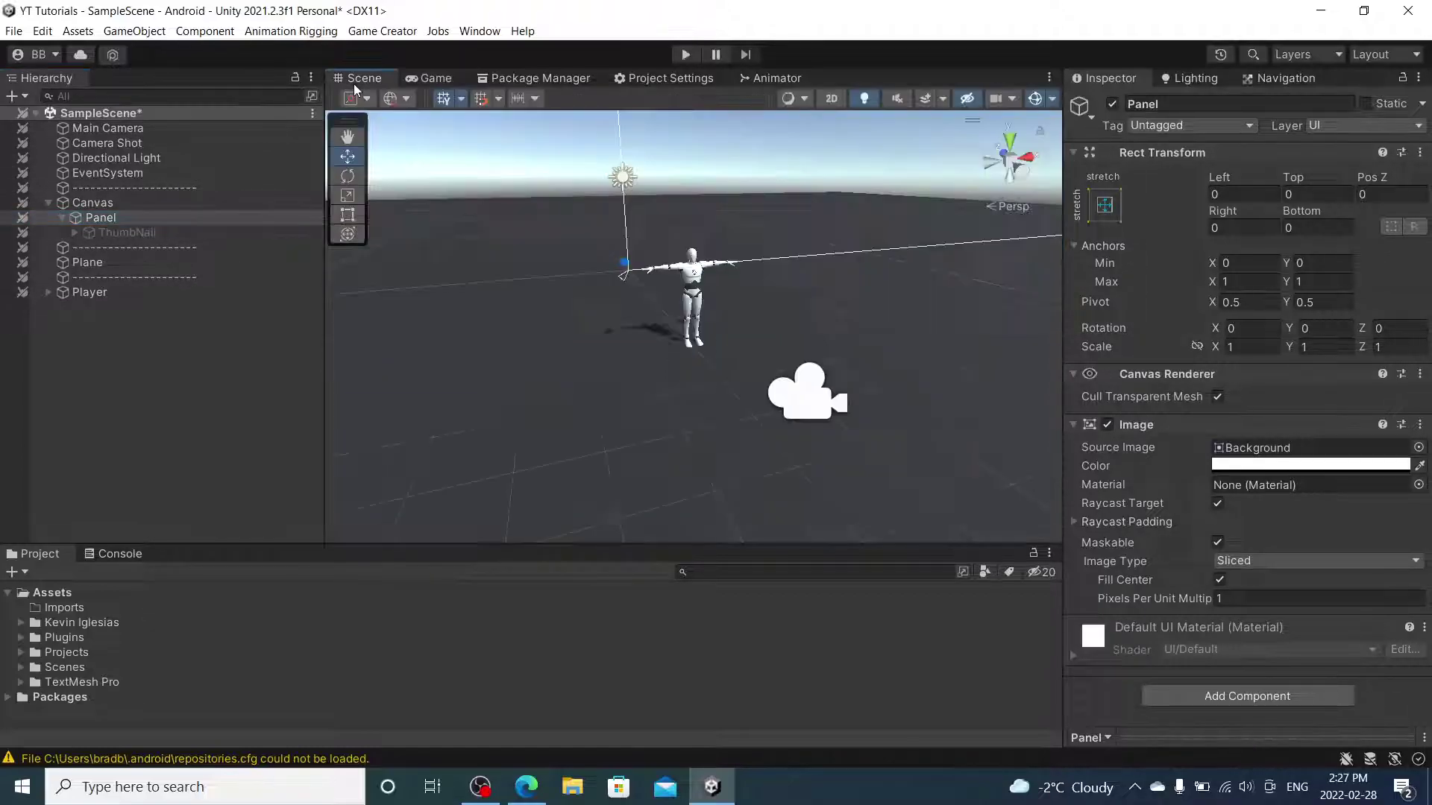
{"action": "left_click", "coordinate": [440, 77]}
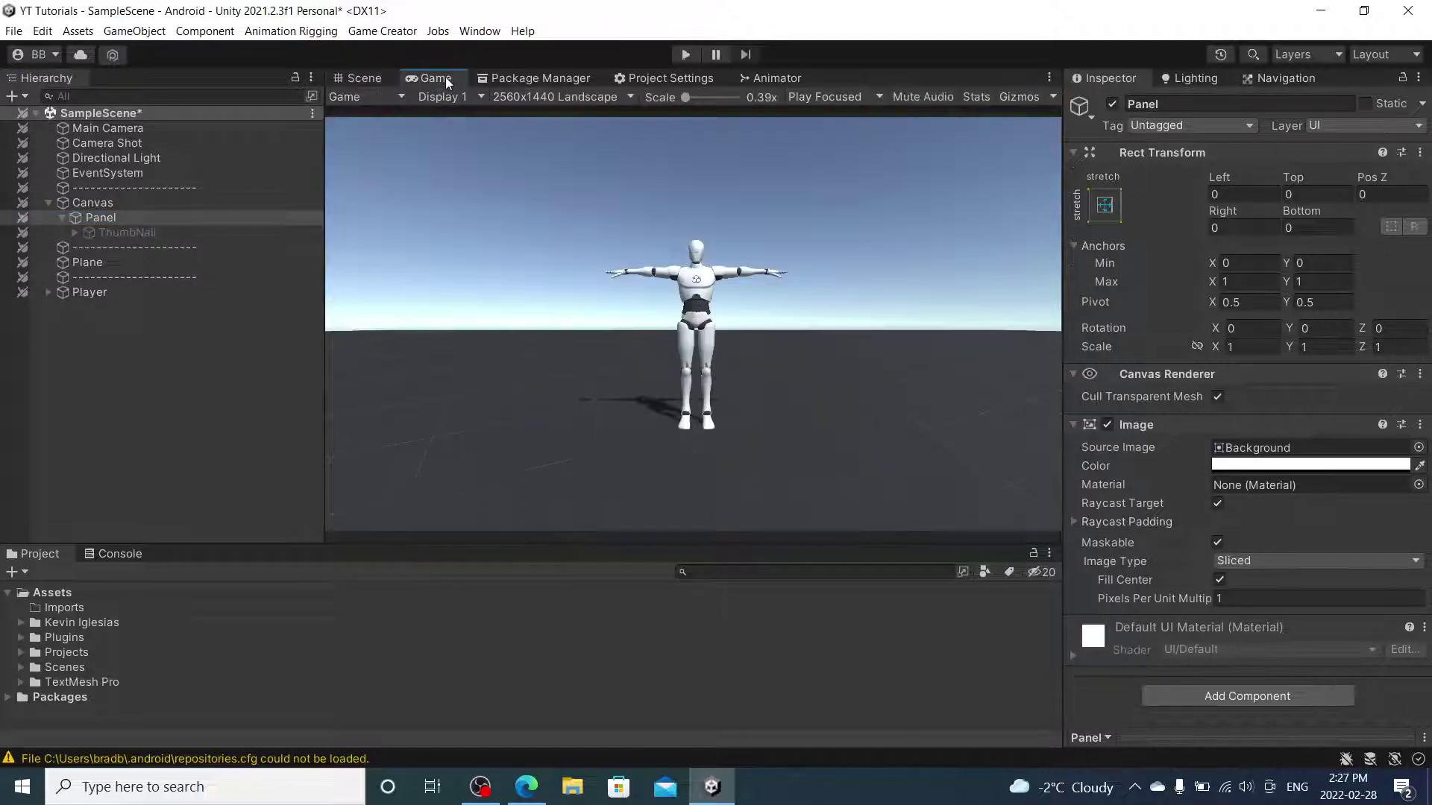
{"action": "right_click", "coordinate": [133, 222]}
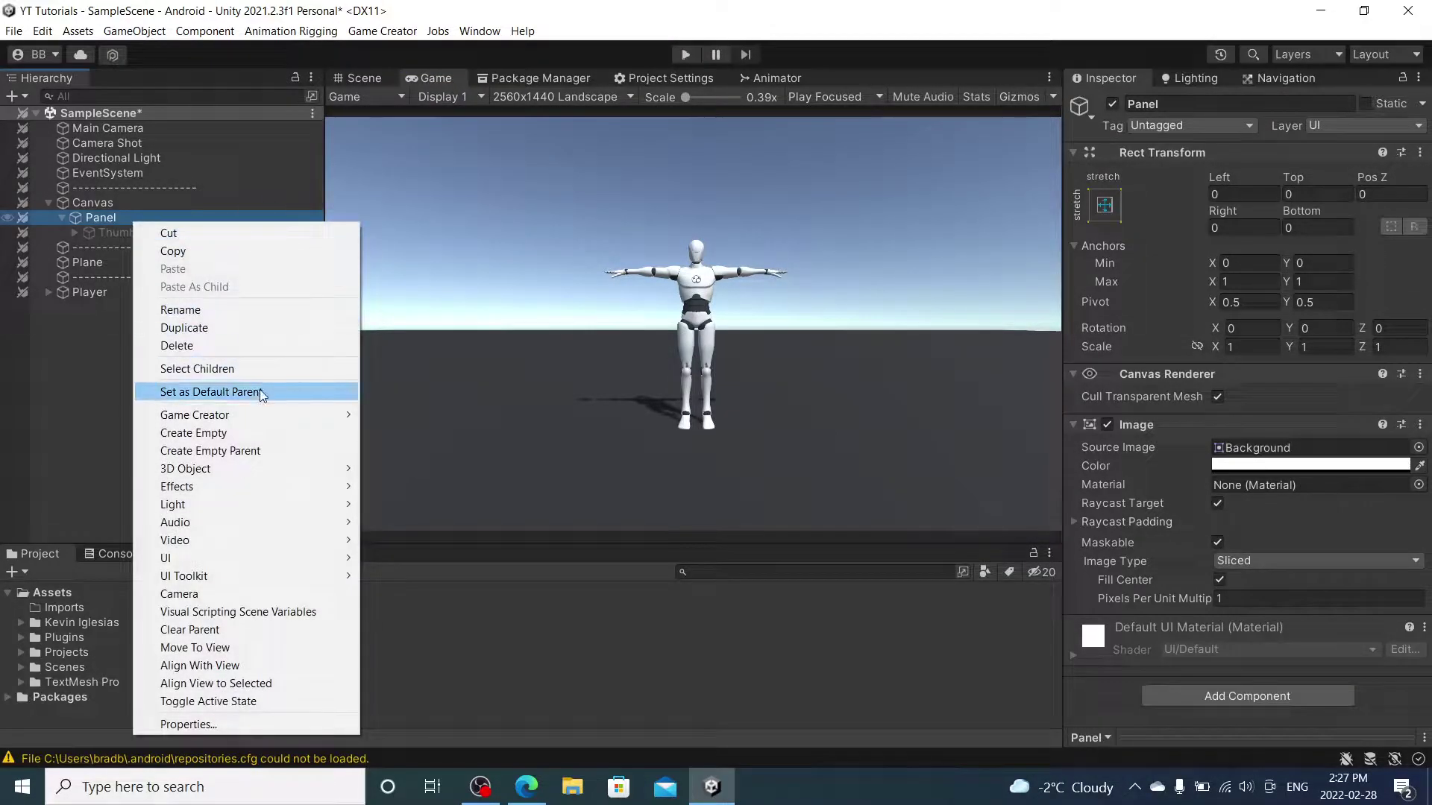
{"action": "mouse_move", "coordinate": [261, 414]}
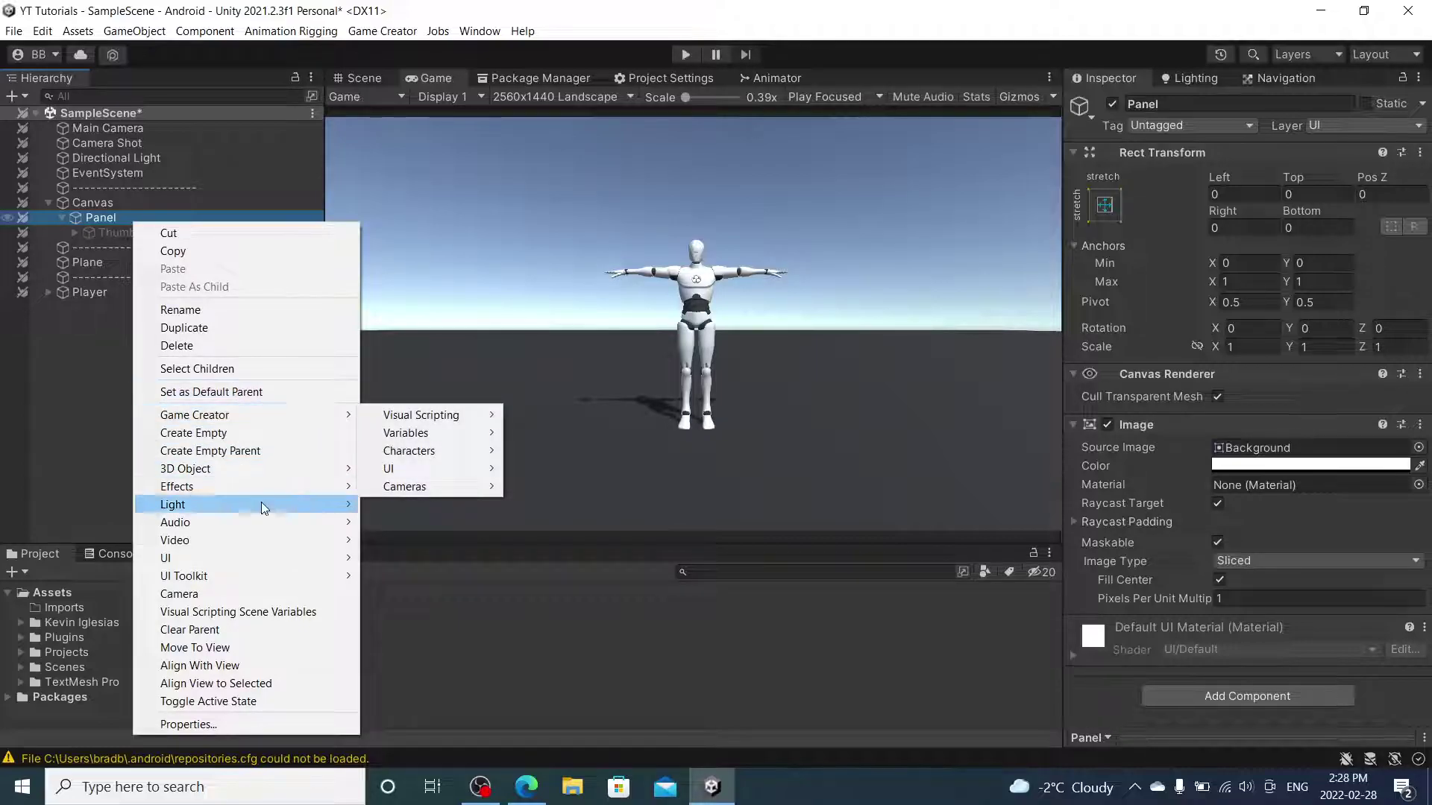
{"action": "mouse_move", "coordinate": [298, 557]}
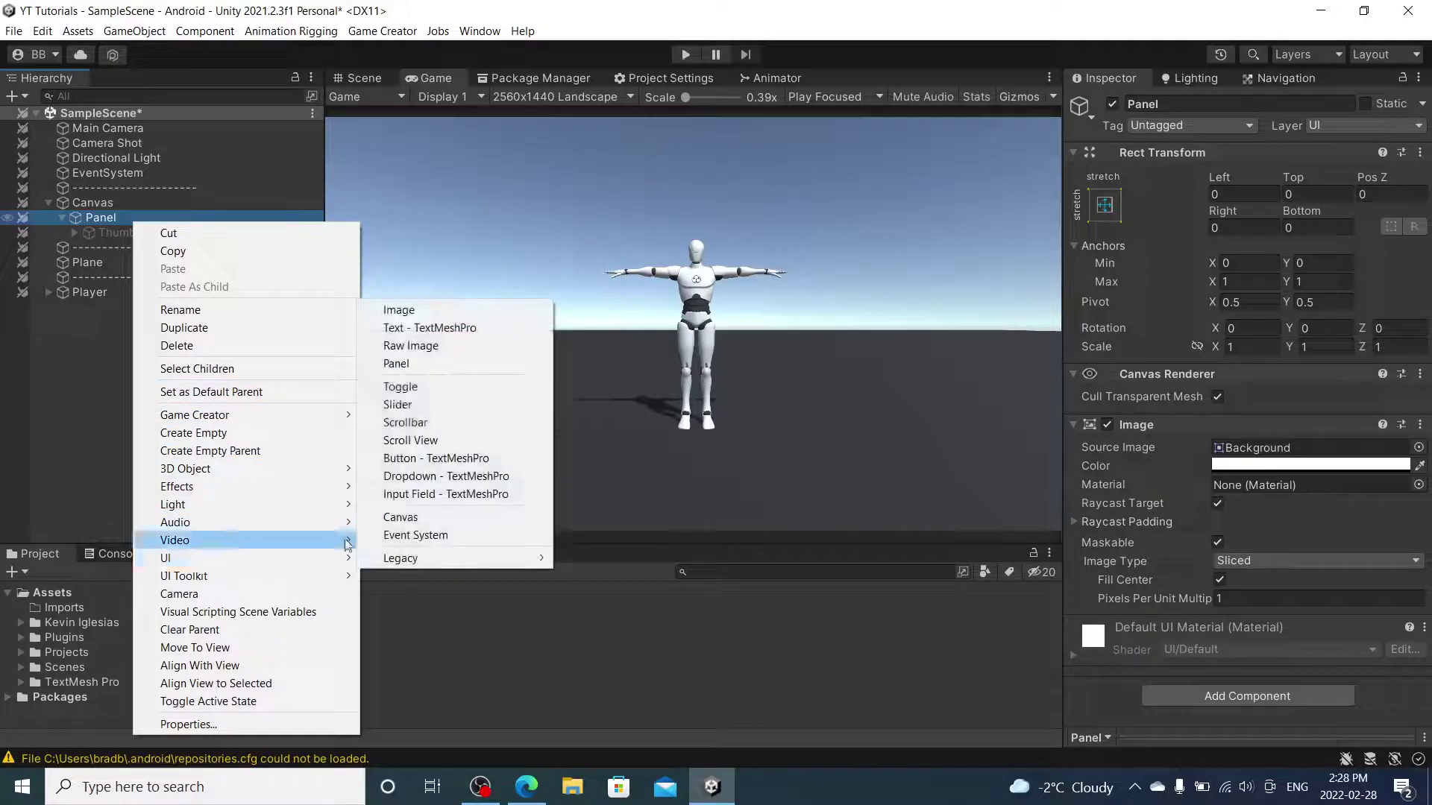
{"action": "left_click", "coordinate": [439, 310]}
{"action": "left_click", "coordinate": [1141, 104]}
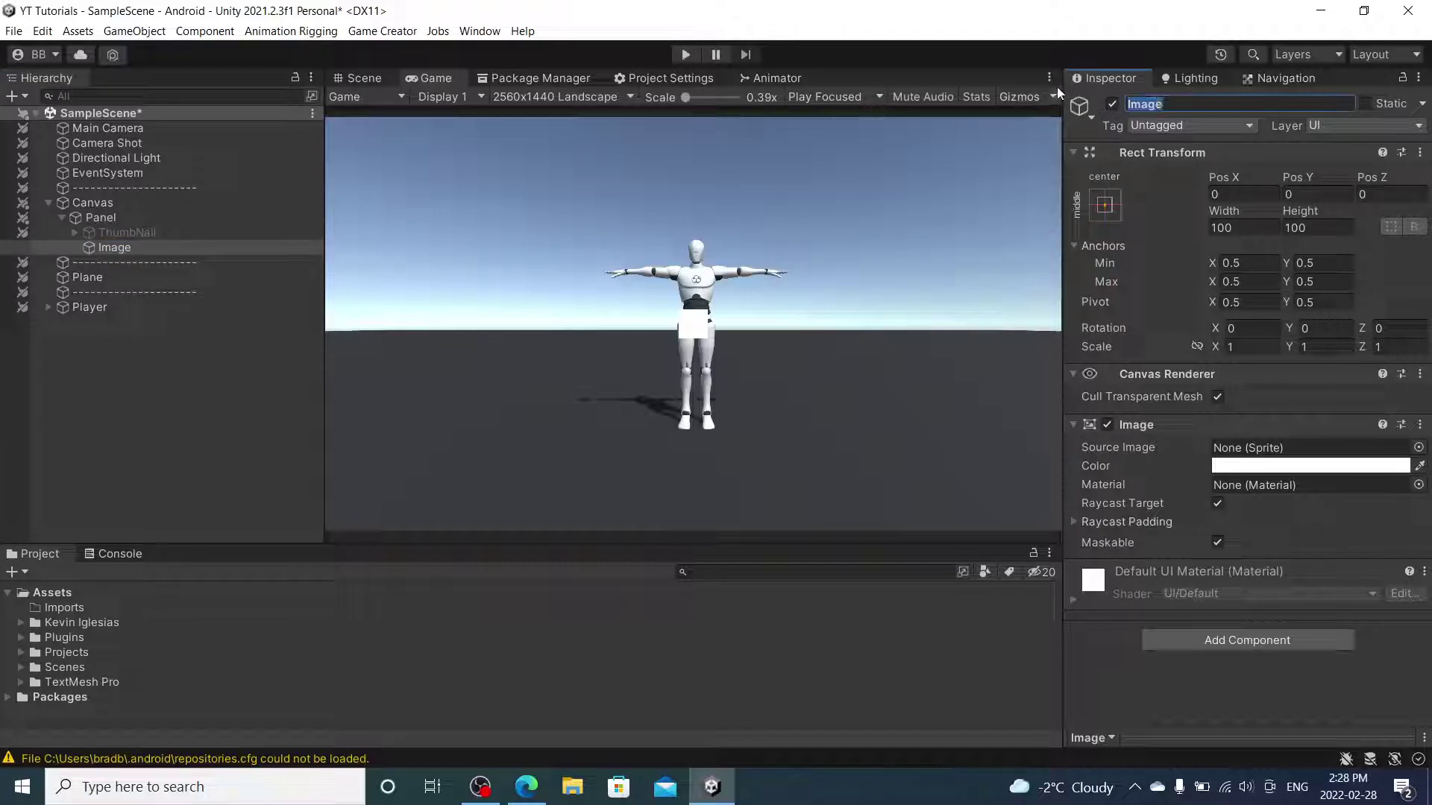
{"action": "type", "text": "CombatBG"}
{"action": "key", "text": "Return"}
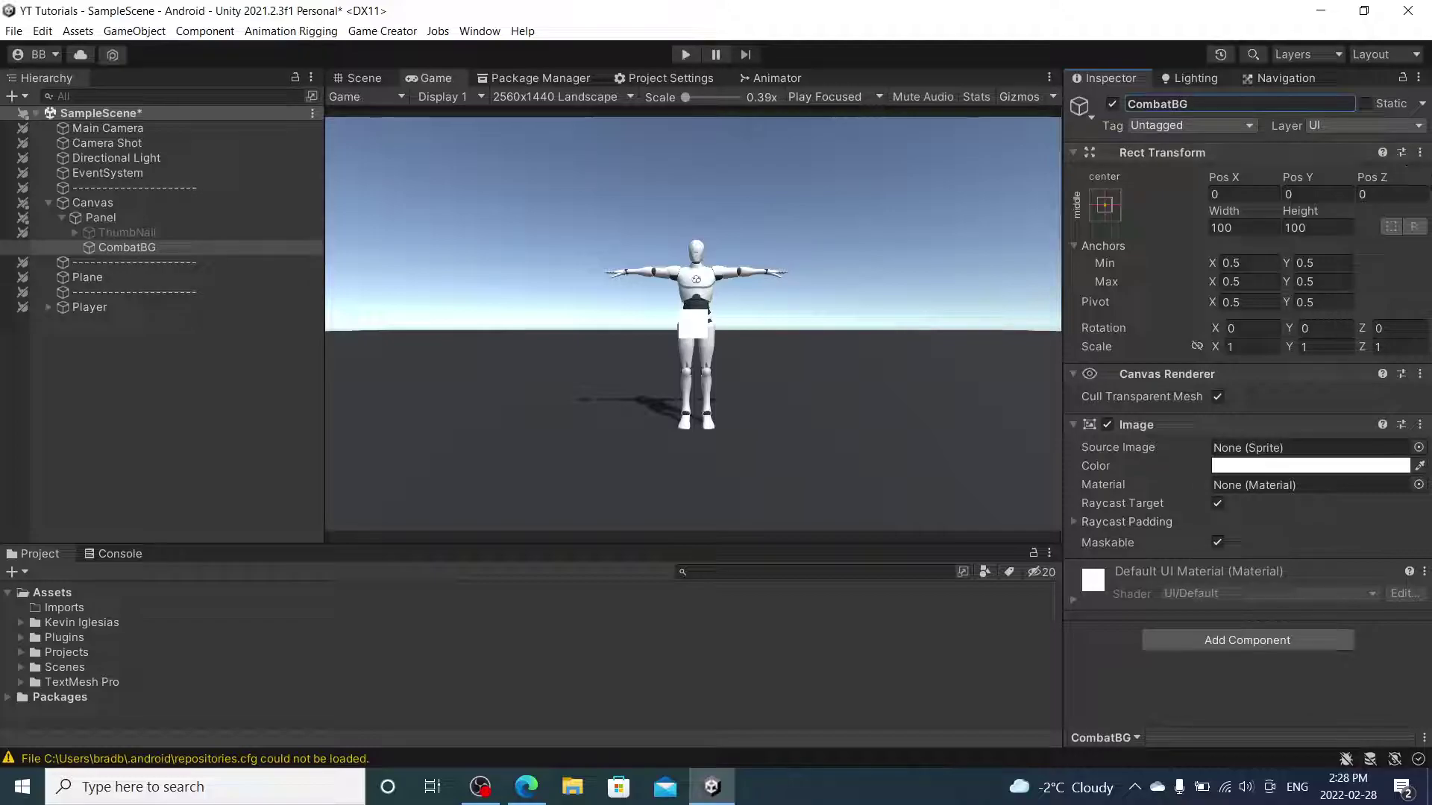
Color the CombatBG image black with an alpha of 100 and use the Knob sprite as its source image.
{"action": "left_click", "coordinate": [1310, 467]}
{"action": "left_click", "coordinate": [1267, 513]}
{"action": "type", "text": "100"}
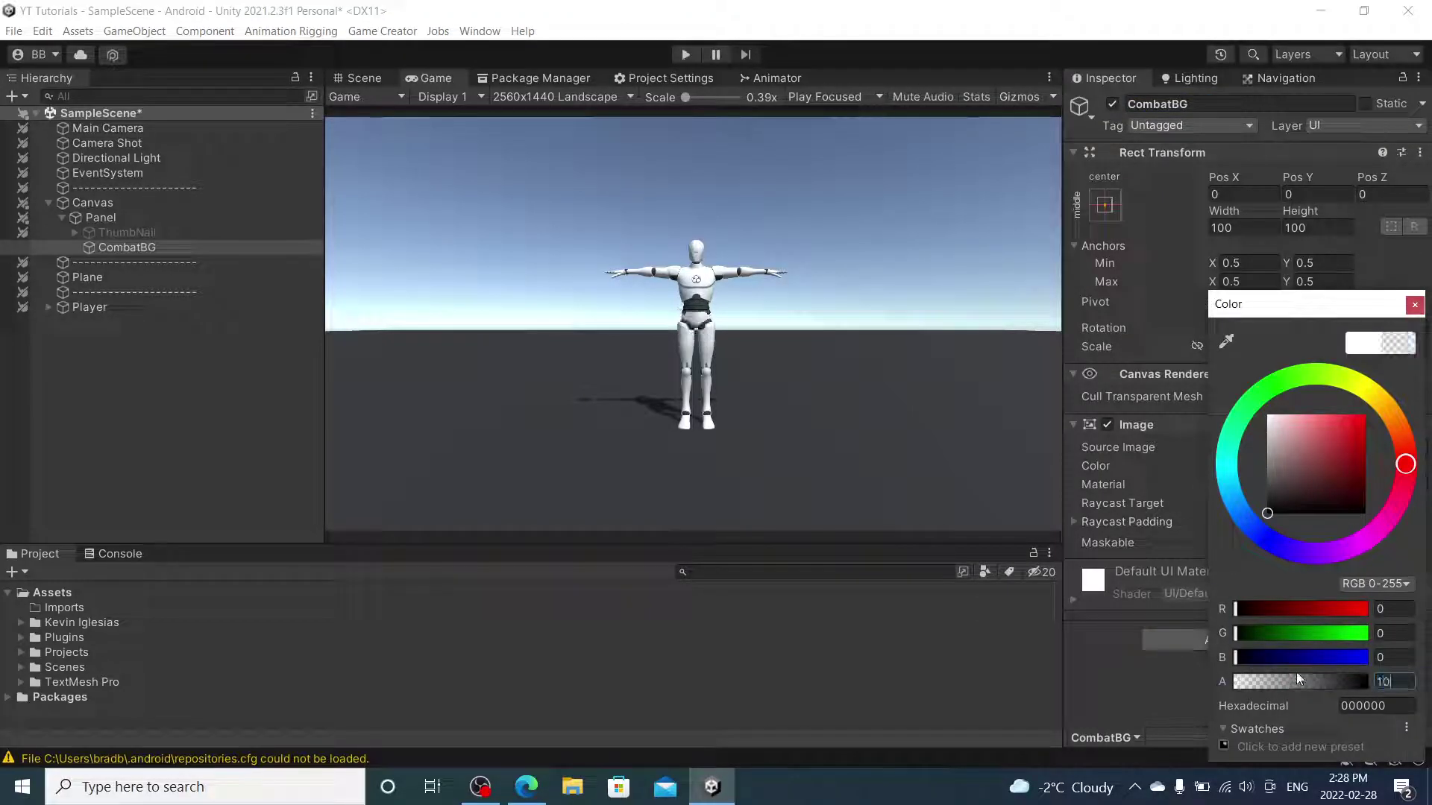
{"action": "left_click", "coordinate": [1414, 305]}
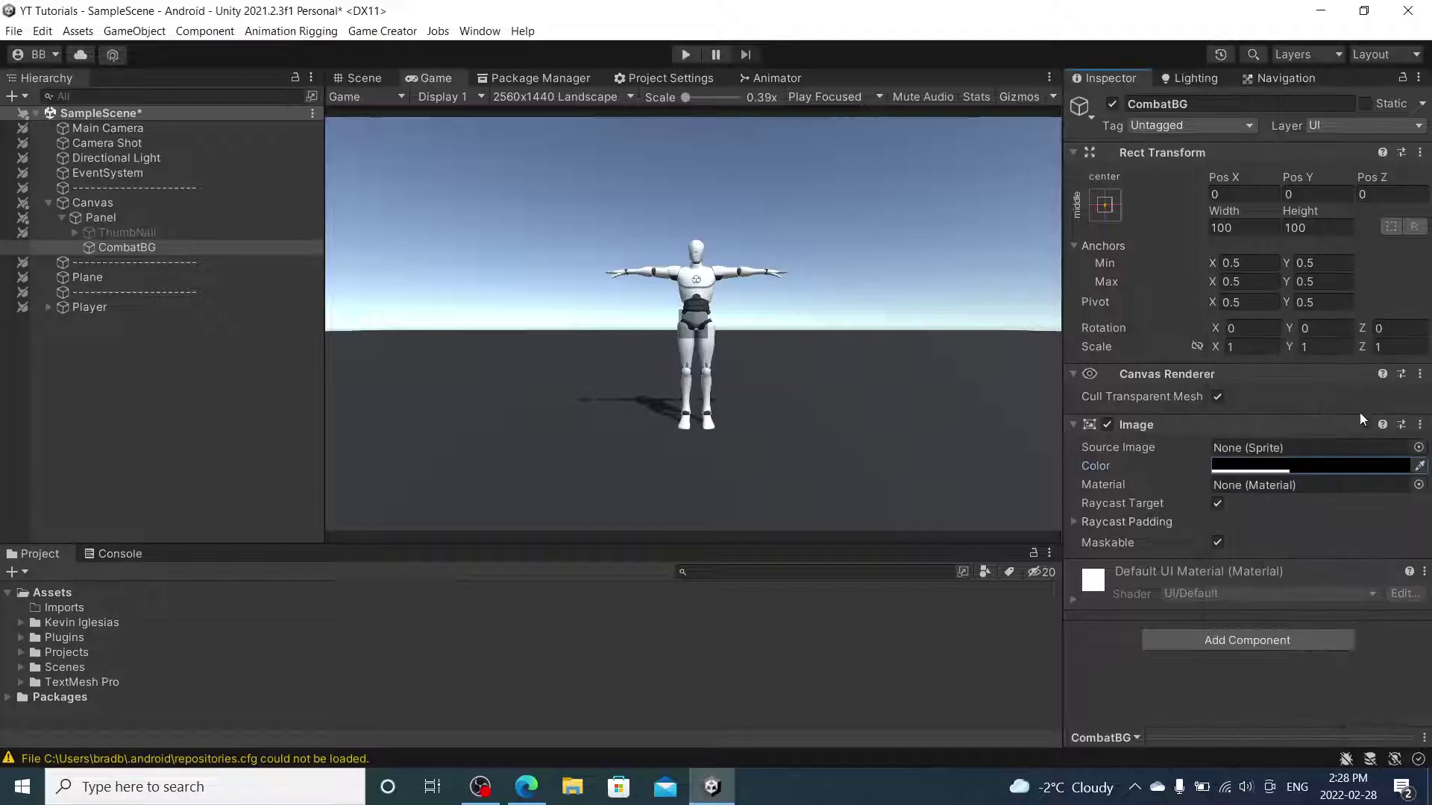
{"action": "left_click", "coordinate": [1419, 447]}
{"action": "double_click", "coordinate": [1153, 203]}
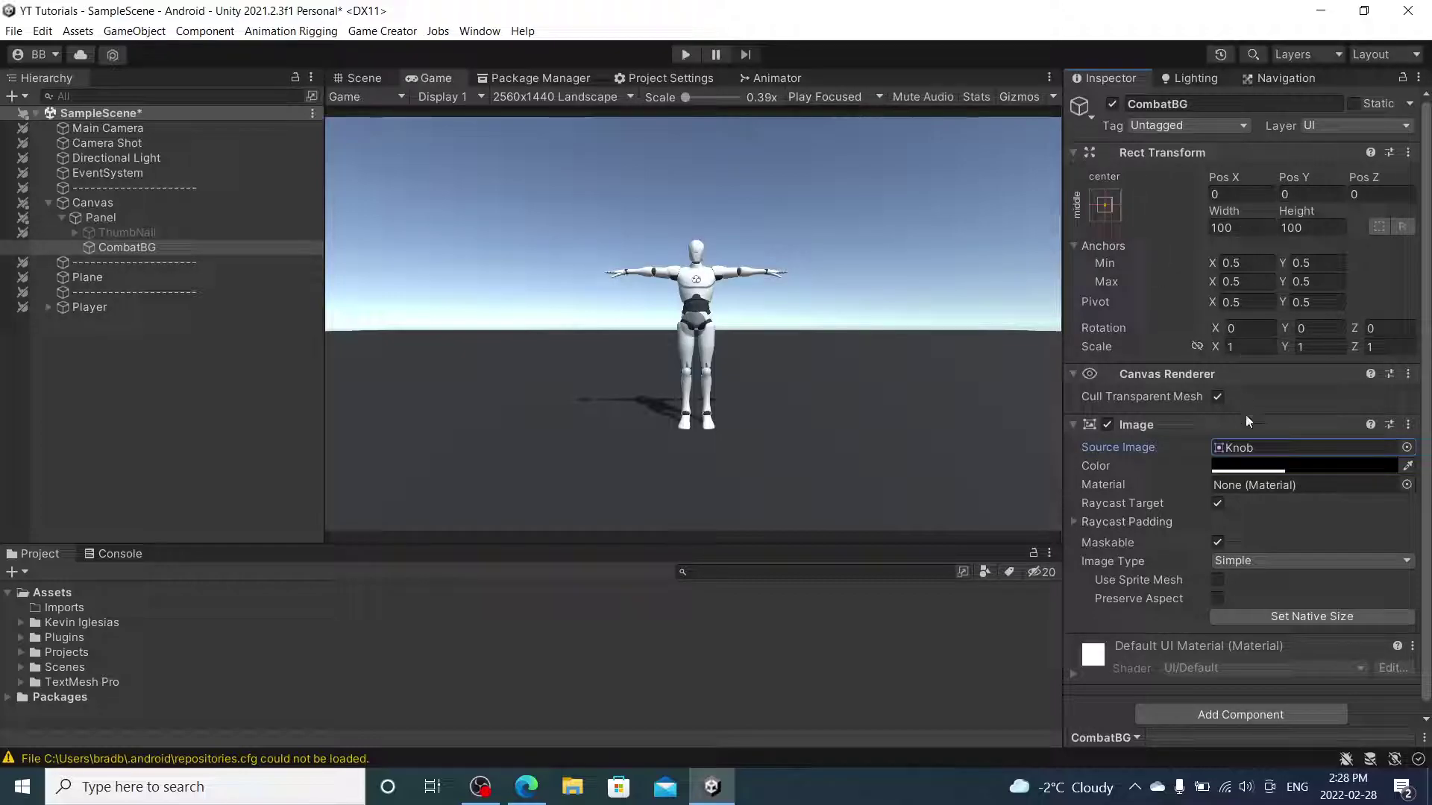
Set the CombatBG image's width and height to 250.
{"action": "left_click", "coordinate": [1257, 230]}
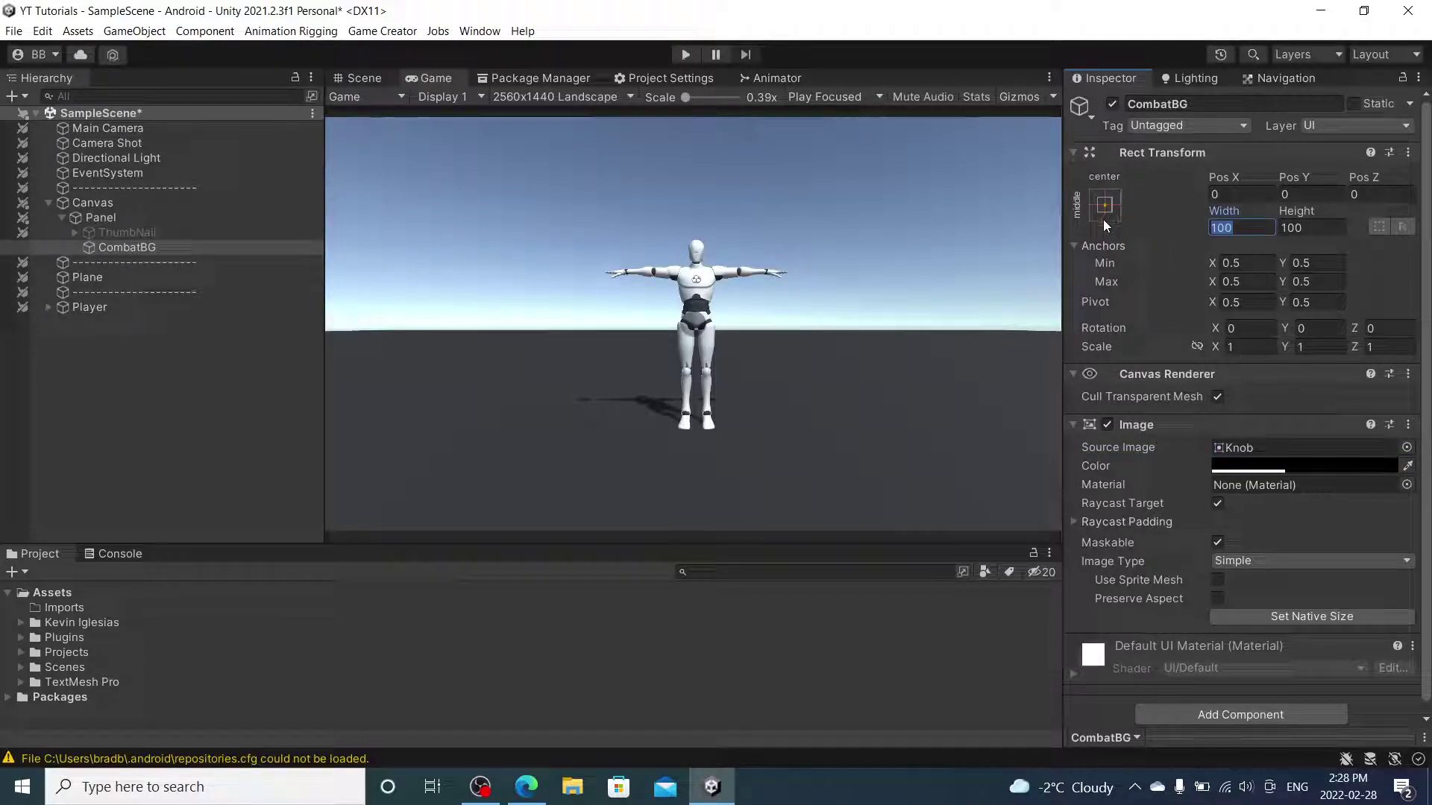
{"action": "type", "text": "250"}
{"action": "key", "text": "Tab"}
{"action": "type", "text": "250"}
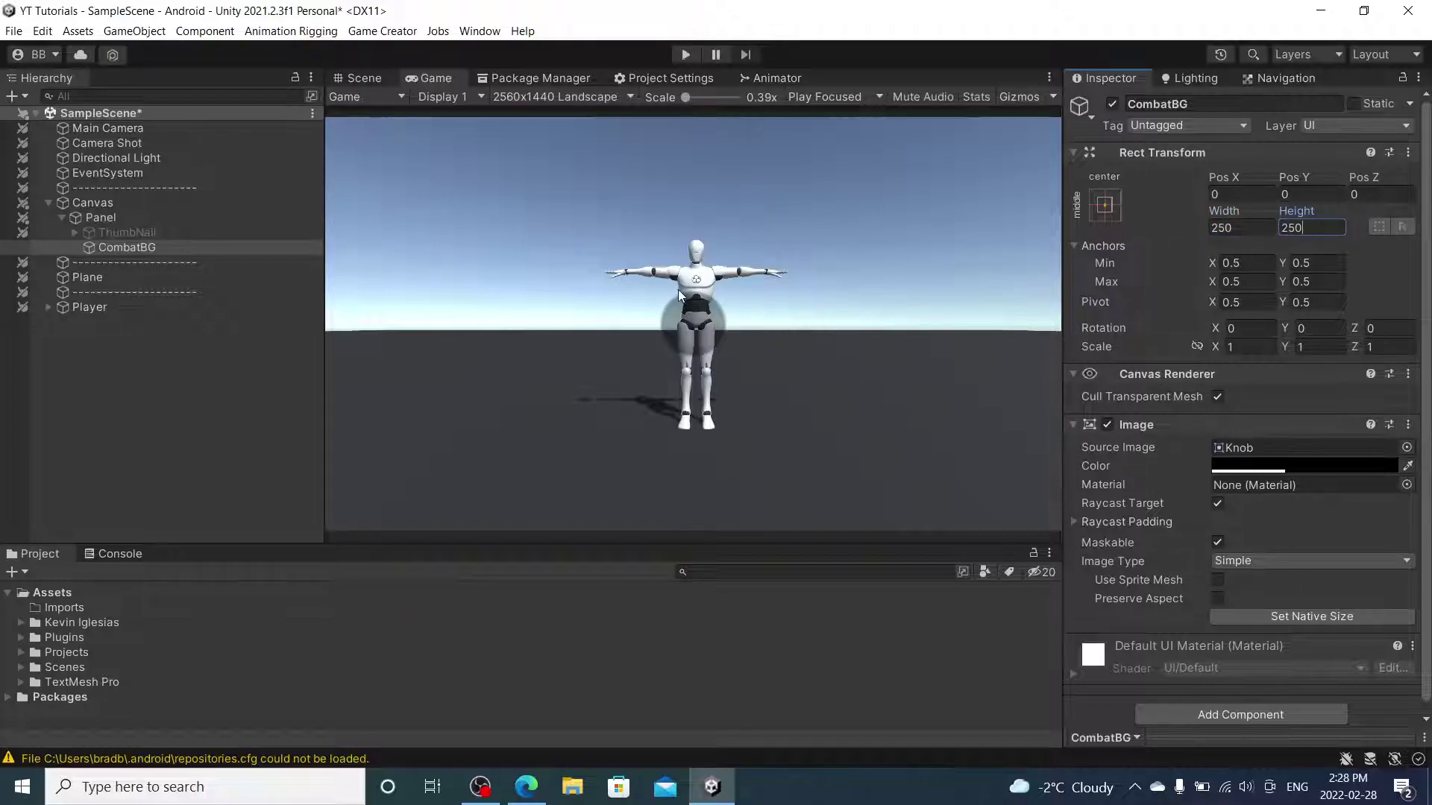
{"action": "left_click", "coordinate": [372, 82]}
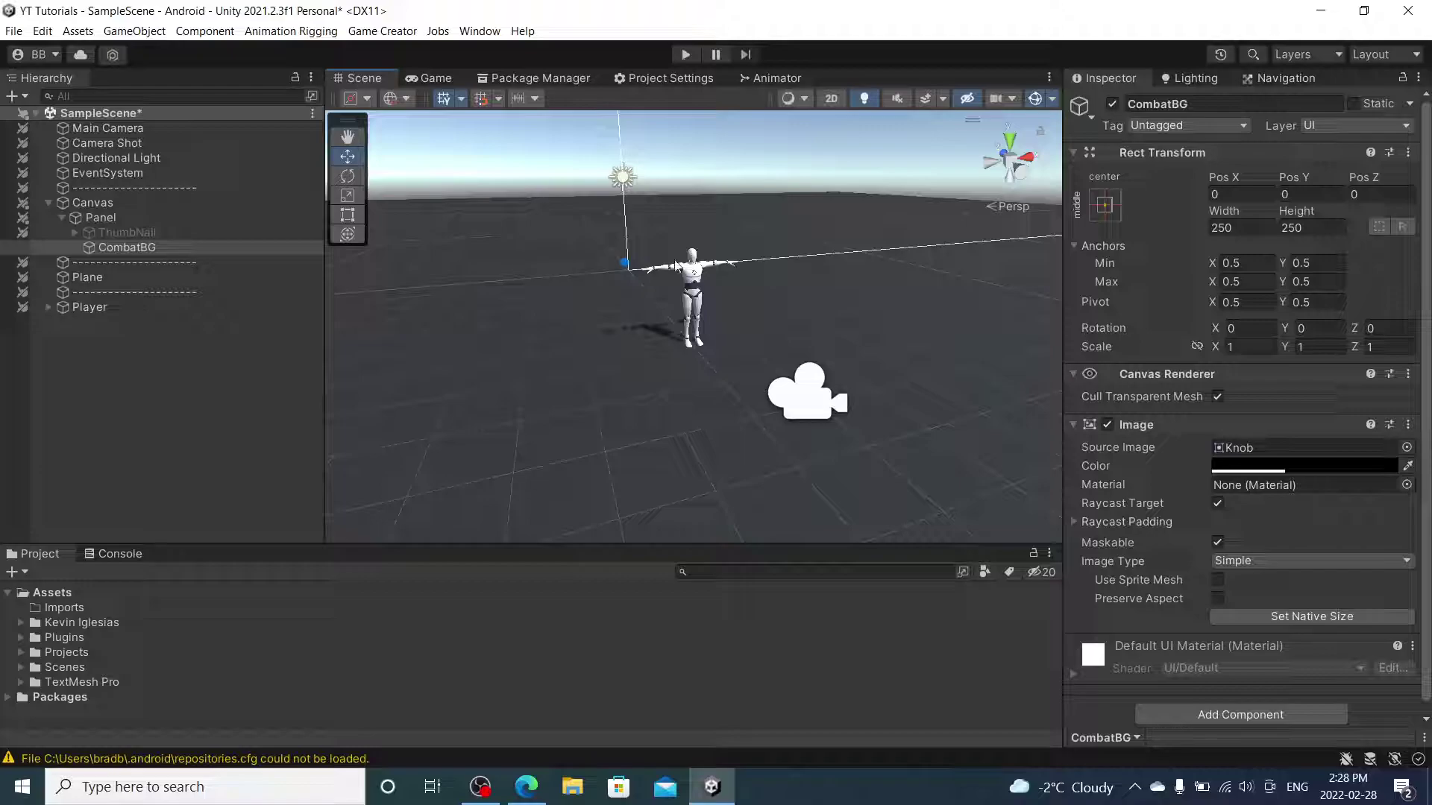
{"action": "left_click", "coordinate": [436, 78]}
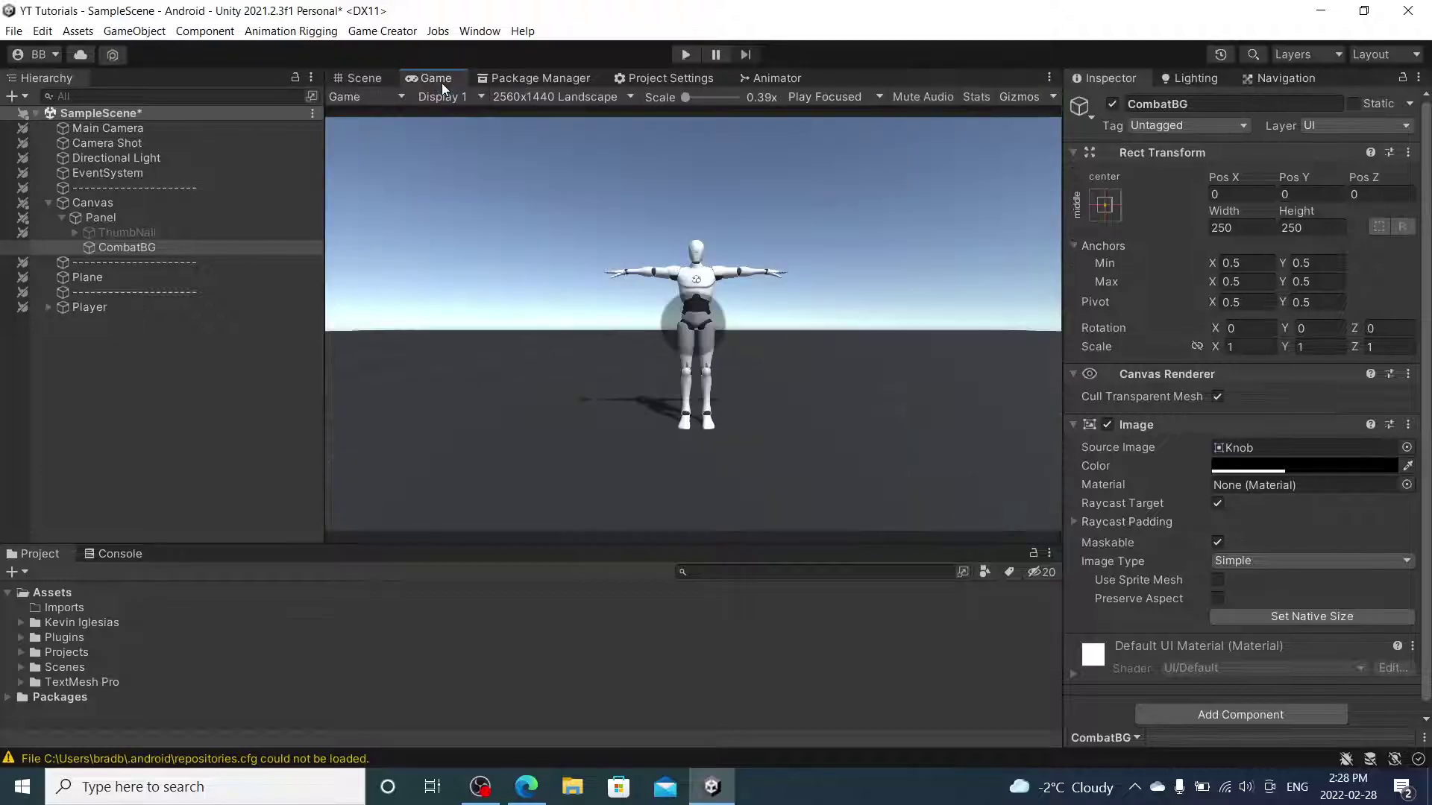
Resize CombatBG to 200 by 200 and move it to about X 529, Y -283, beside the character's legs.
{"action": "left_click", "coordinate": [128, 243]}
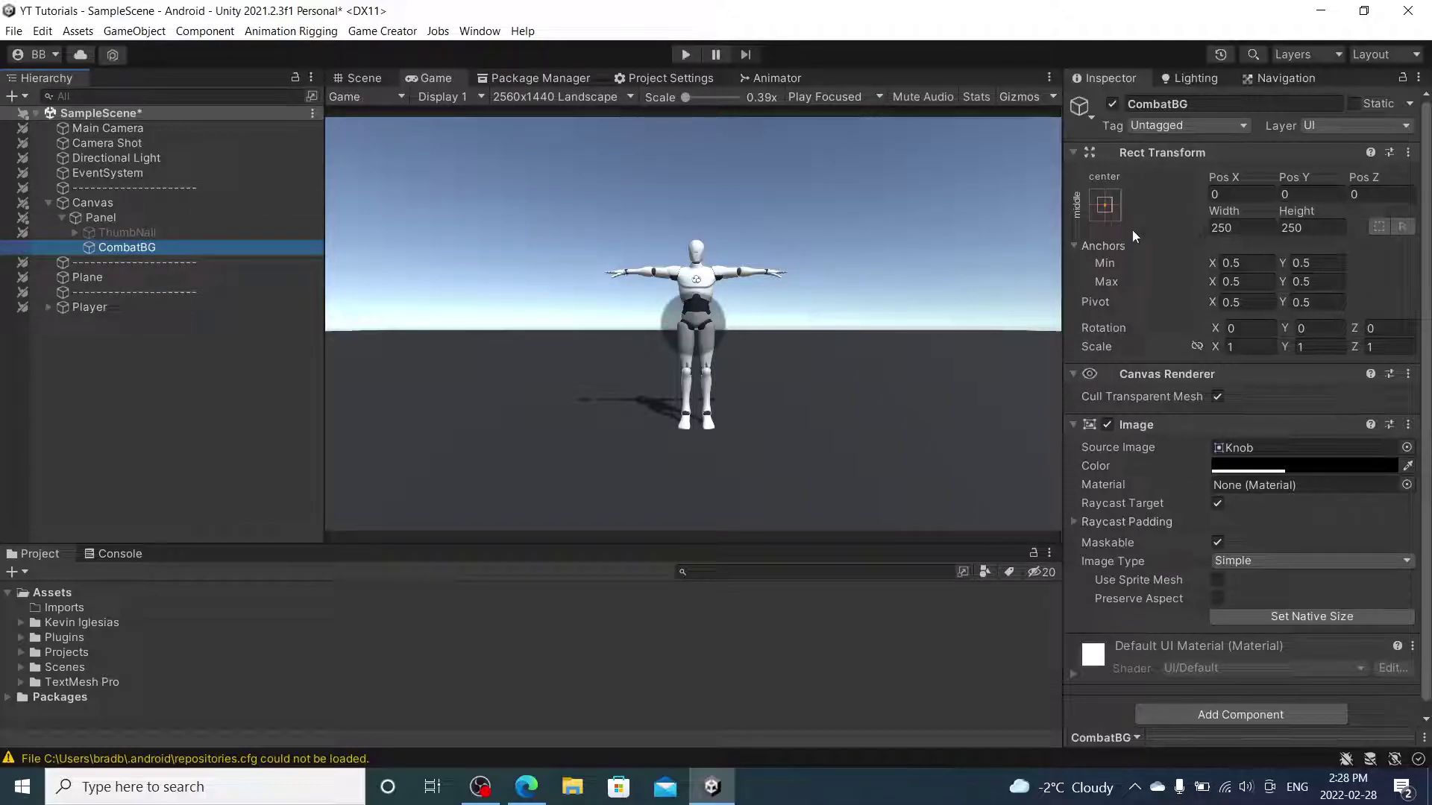
{"action": "left_click", "coordinate": [1239, 228]}
{"action": "type", "text": "200"}
{"action": "left_click", "coordinate": [1335, 228]}
{"action": "type", "text": "200"}
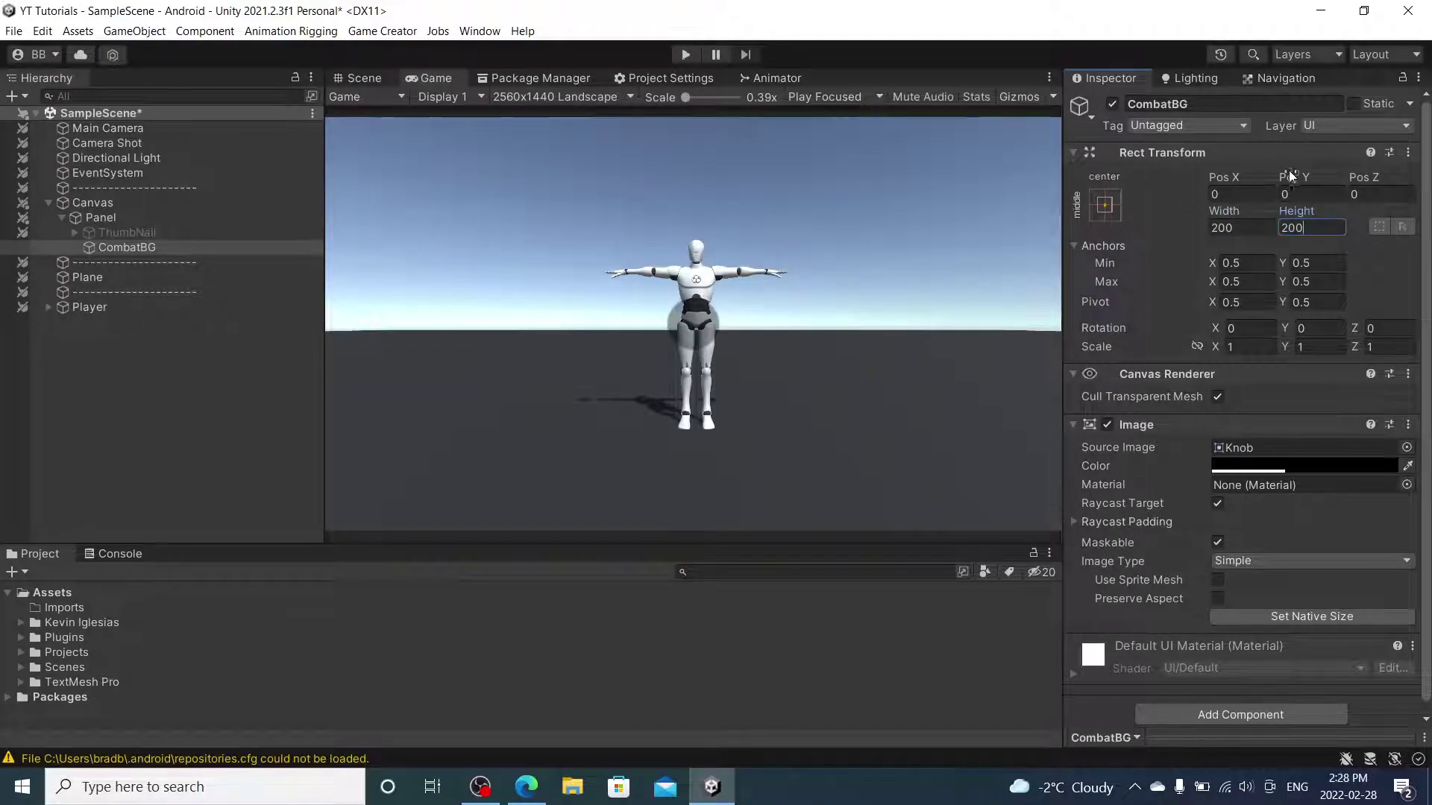
{"action": "left_click_drag", "start_coordinate": [1219, 178], "coordinate": [692, 308]}
{"action": "left_click_drag", "start_coordinate": [1298, 176], "coordinate": [1036, 242]}
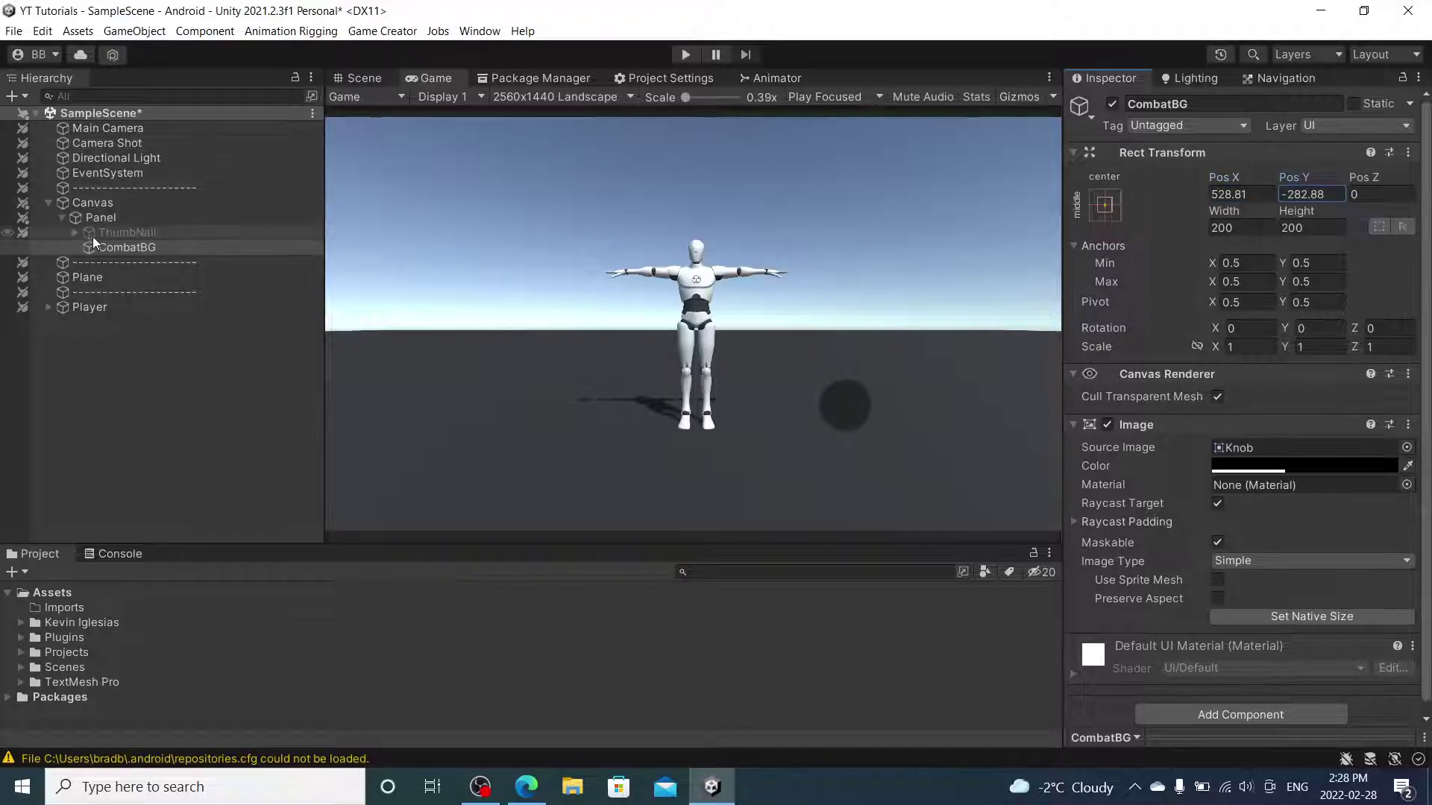
Create a Game Creator UI button and nest it under CombatBG.
{"action": "right_click", "coordinate": [124, 252]}
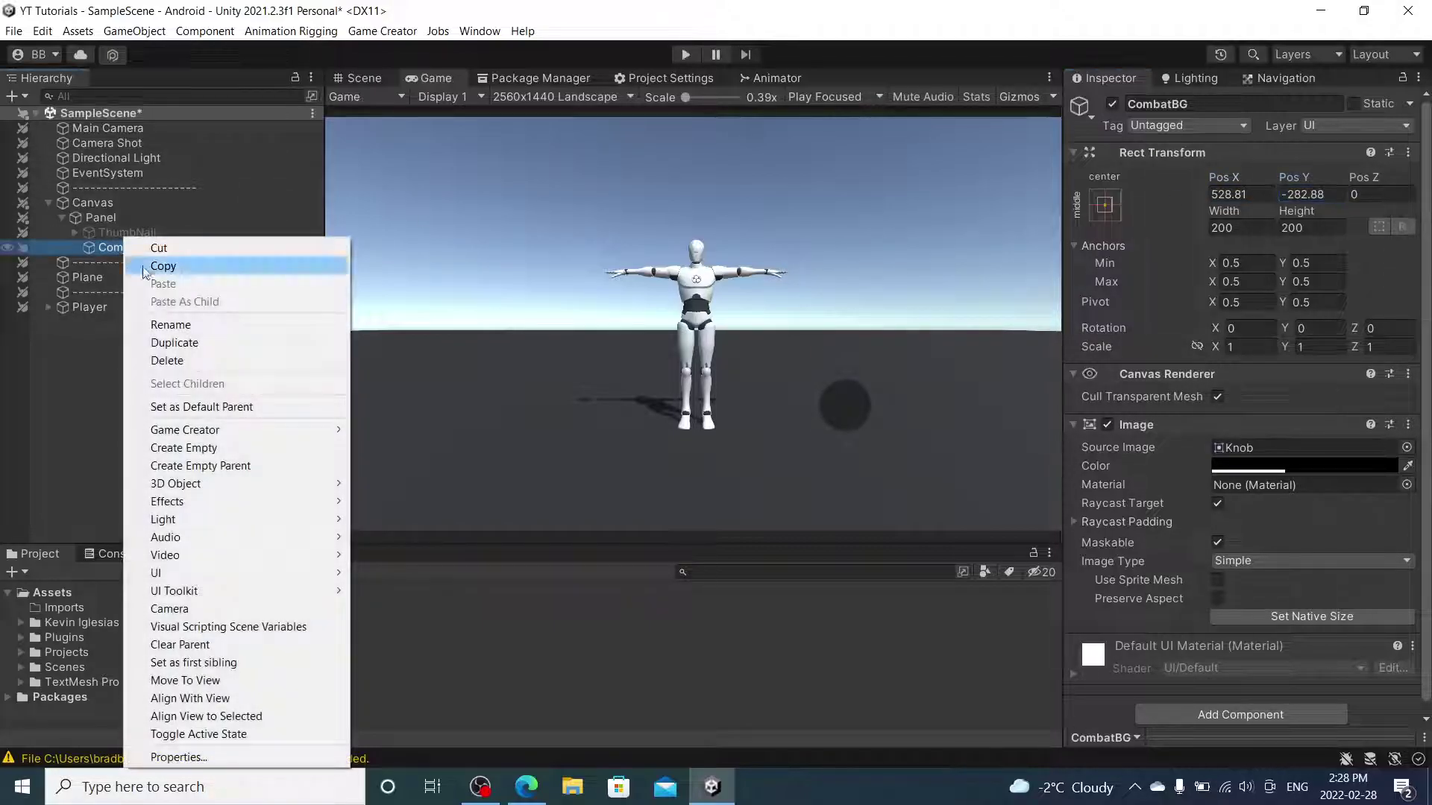
{"action": "mouse_move", "coordinate": [310, 430]}
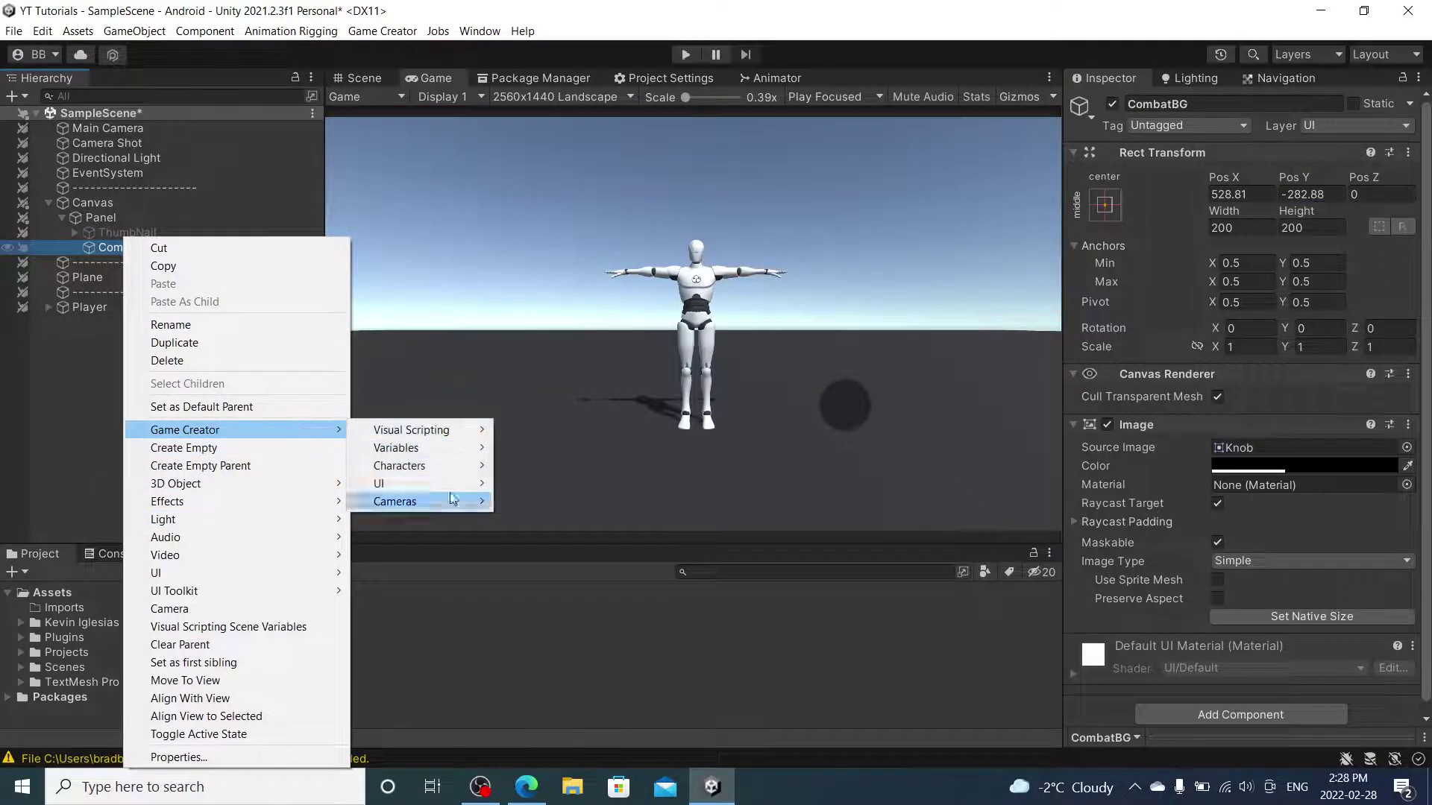
{"action": "mouse_move", "coordinate": [418, 483]}
{"action": "left_click", "coordinate": [559, 501]}
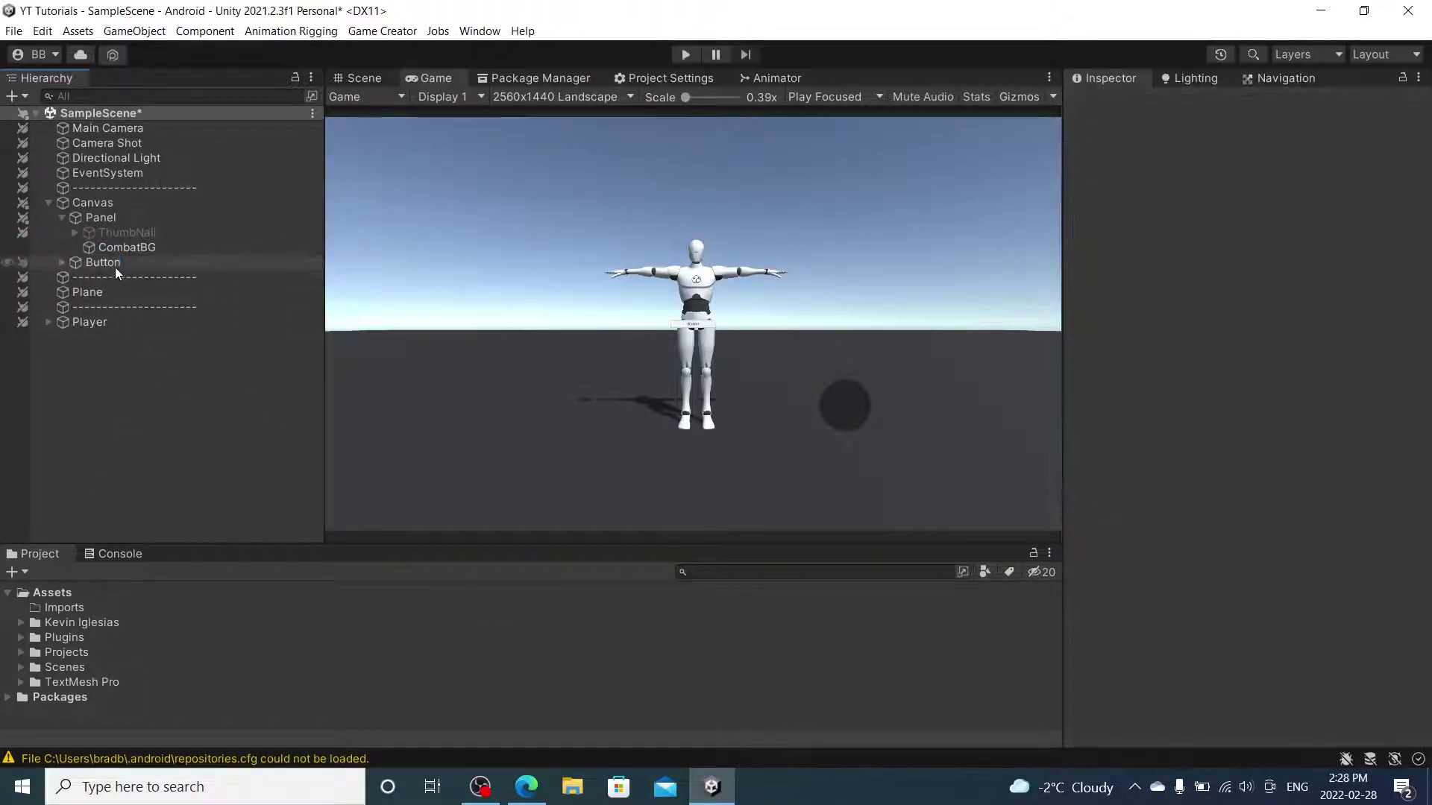
{"action": "left_click", "coordinate": [95, 264]}
{"action": "left_click", "coordinate": [89, 263]}
Delete the button's Text (TMP) child and use the Knob sprite as the button's source image.
{"action": "left_click", "coordinate": [137, 277]}
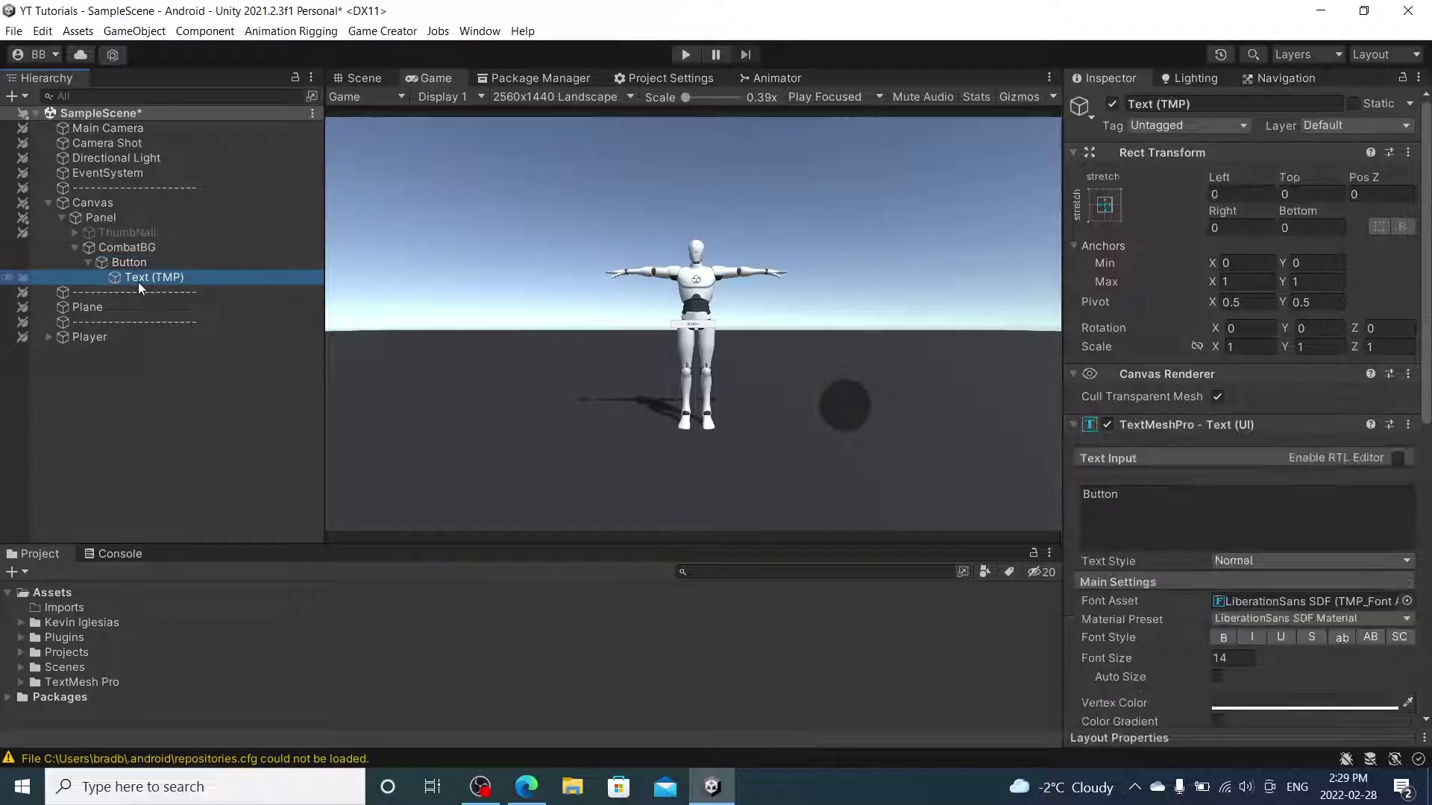
{"action": "key", "text": "Delete"}
{"action": "left_click", "coordinate": [128, 263]}
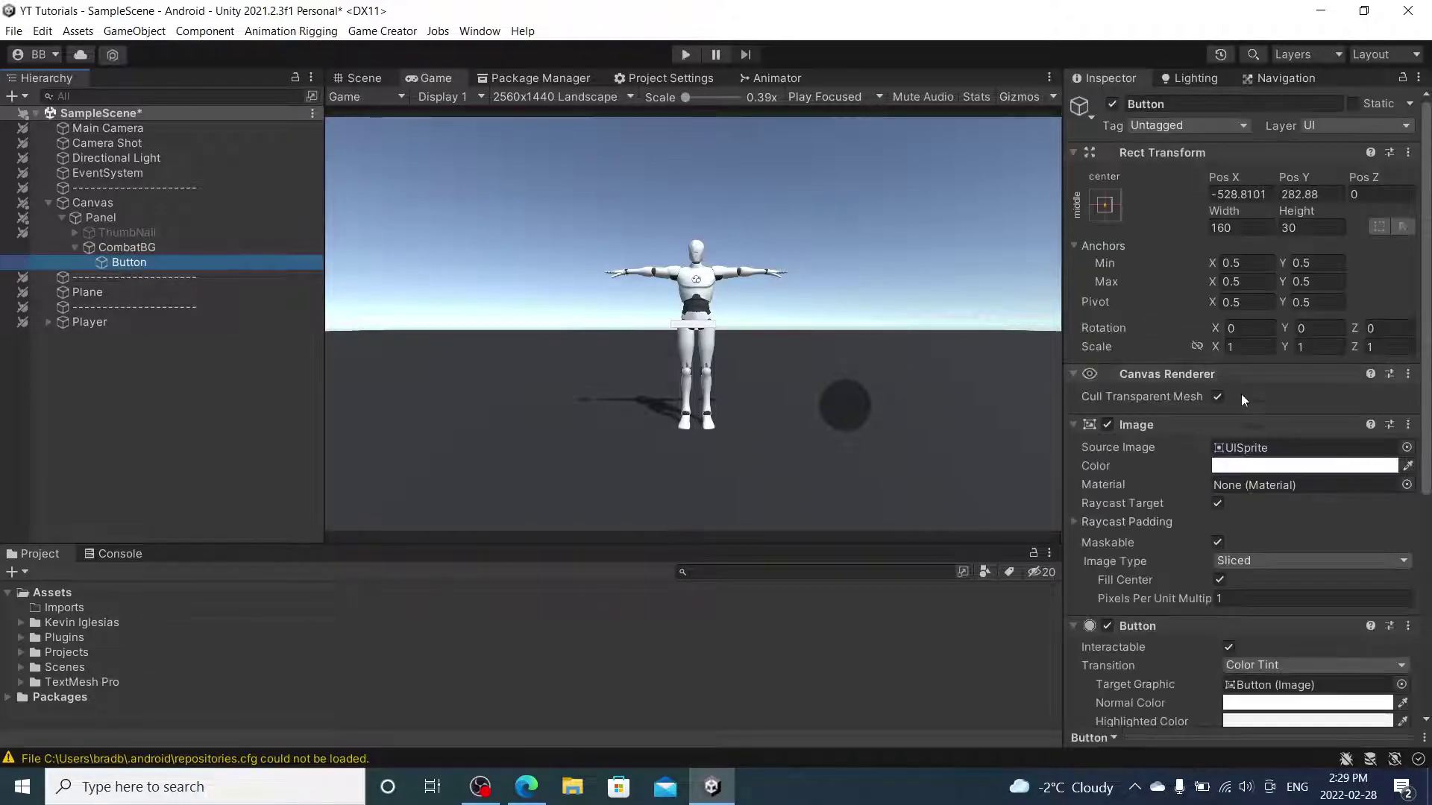
{"action": "left_click", "coordinate": [1406, 447]}
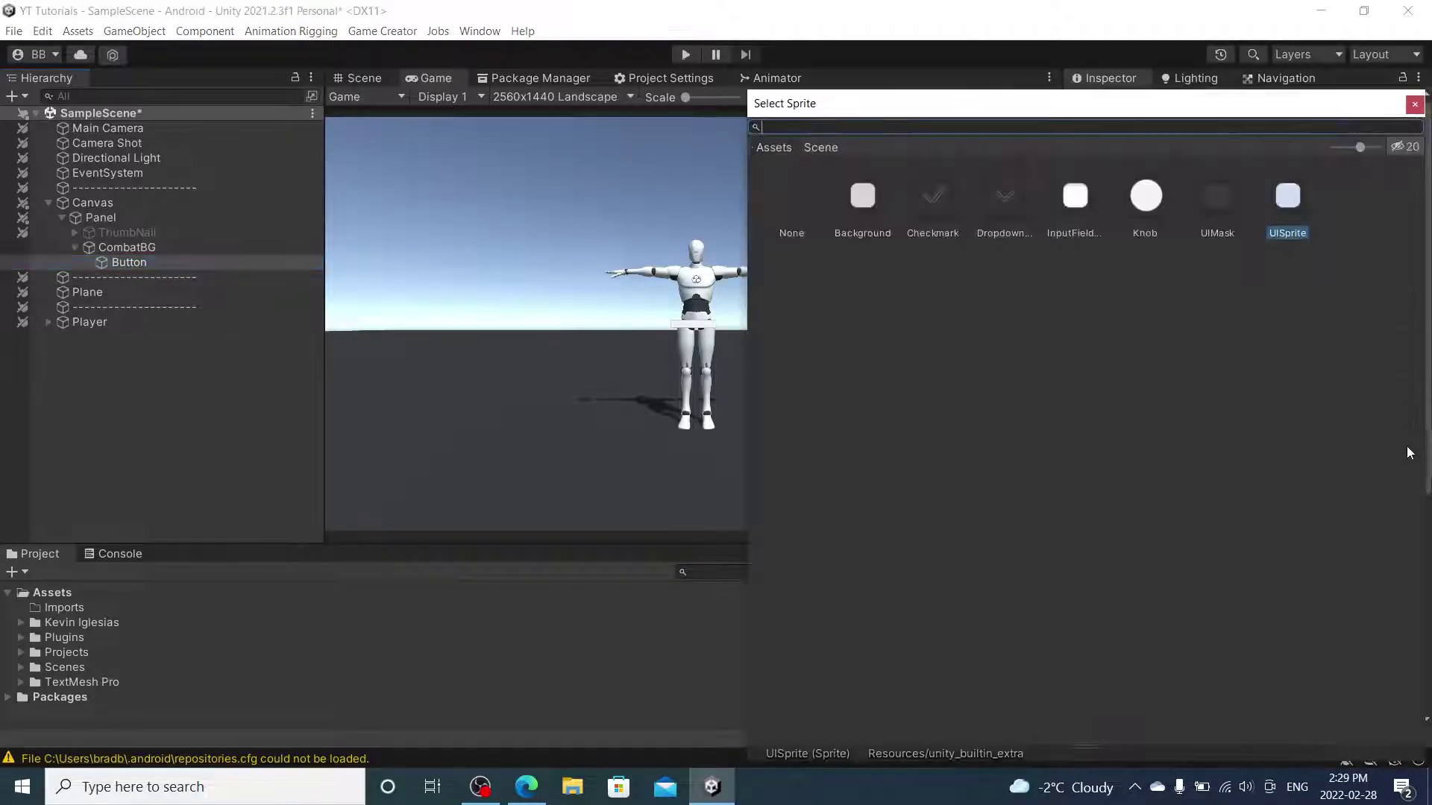
{"action": "double_click", "coordinate": [1133, 198]}
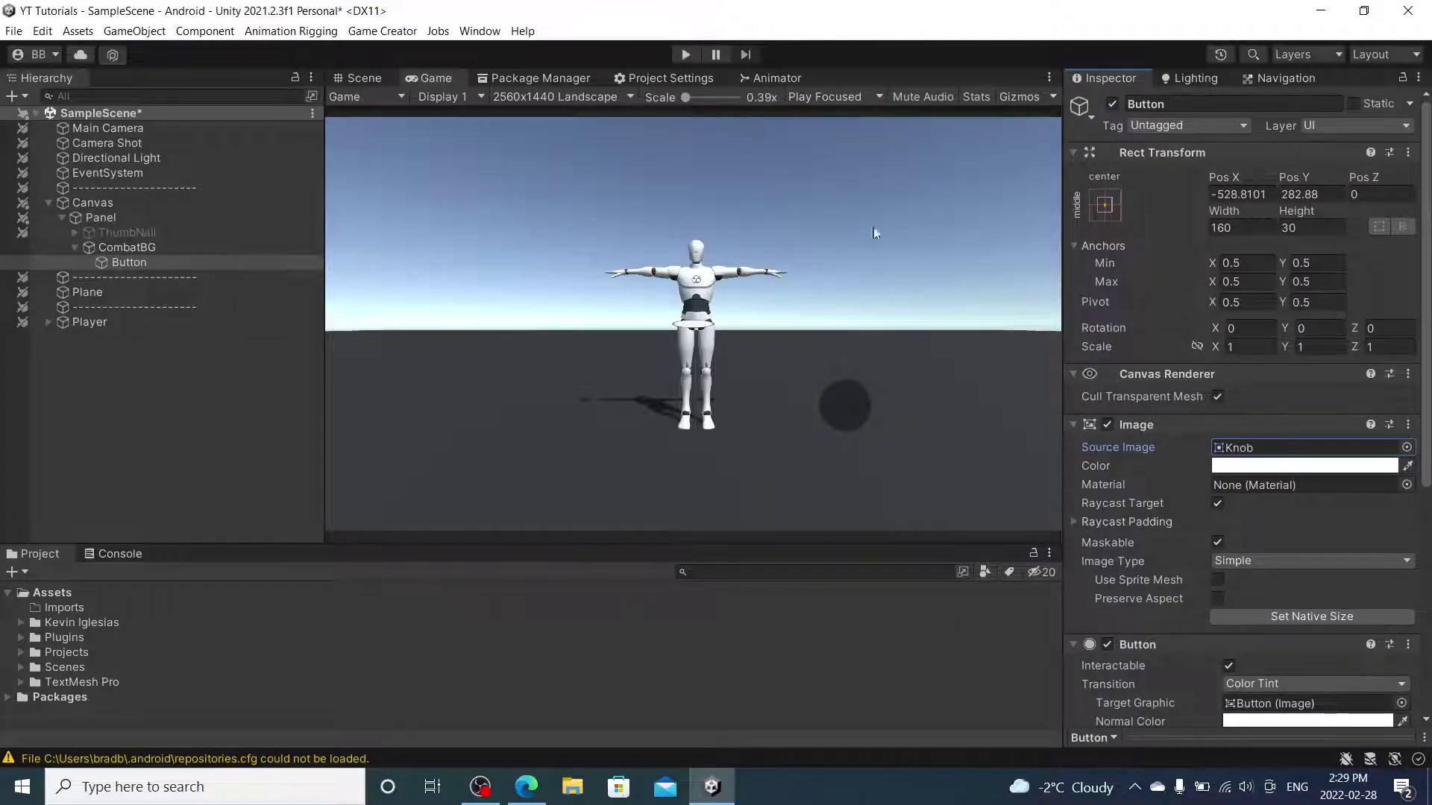
Set the button's width and height to 200.
{"action": "left_click", "coordinate": [1238, 228]}
{"action": "type", "text": "200"}
{"action": "left_click", "coordinate": [1309, 226]}
{"action": "type", "text": "200"}
Resize the button to 150 by 150 and center it on CombatBG at X 0, Y 0.
{"action": "left_click", "coordinate": [1262, 228]}
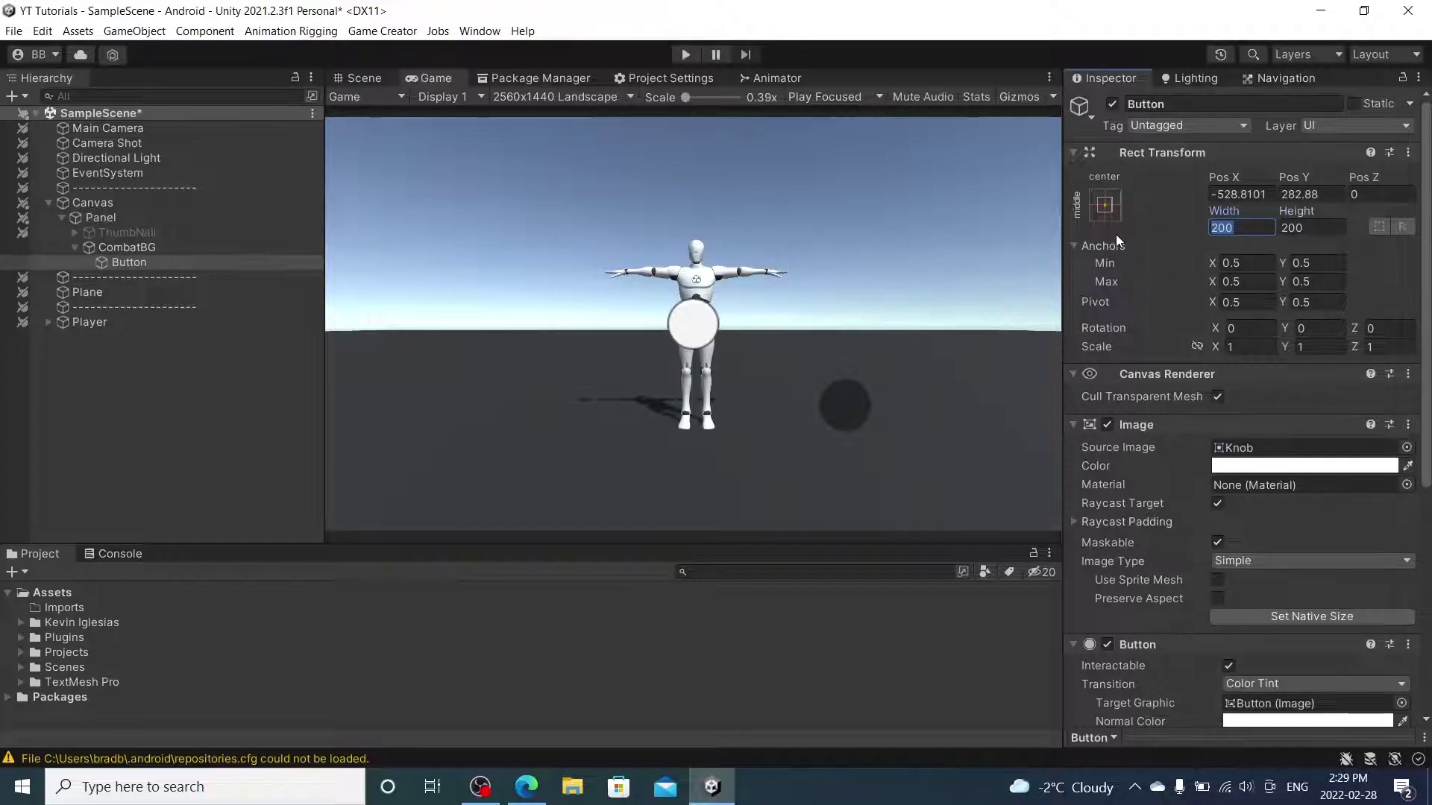
{"action": "type", "text": "150"}
{"action": "left_click", "coordinate": [1328, 224]}
{"action": "type", "text": "150"}
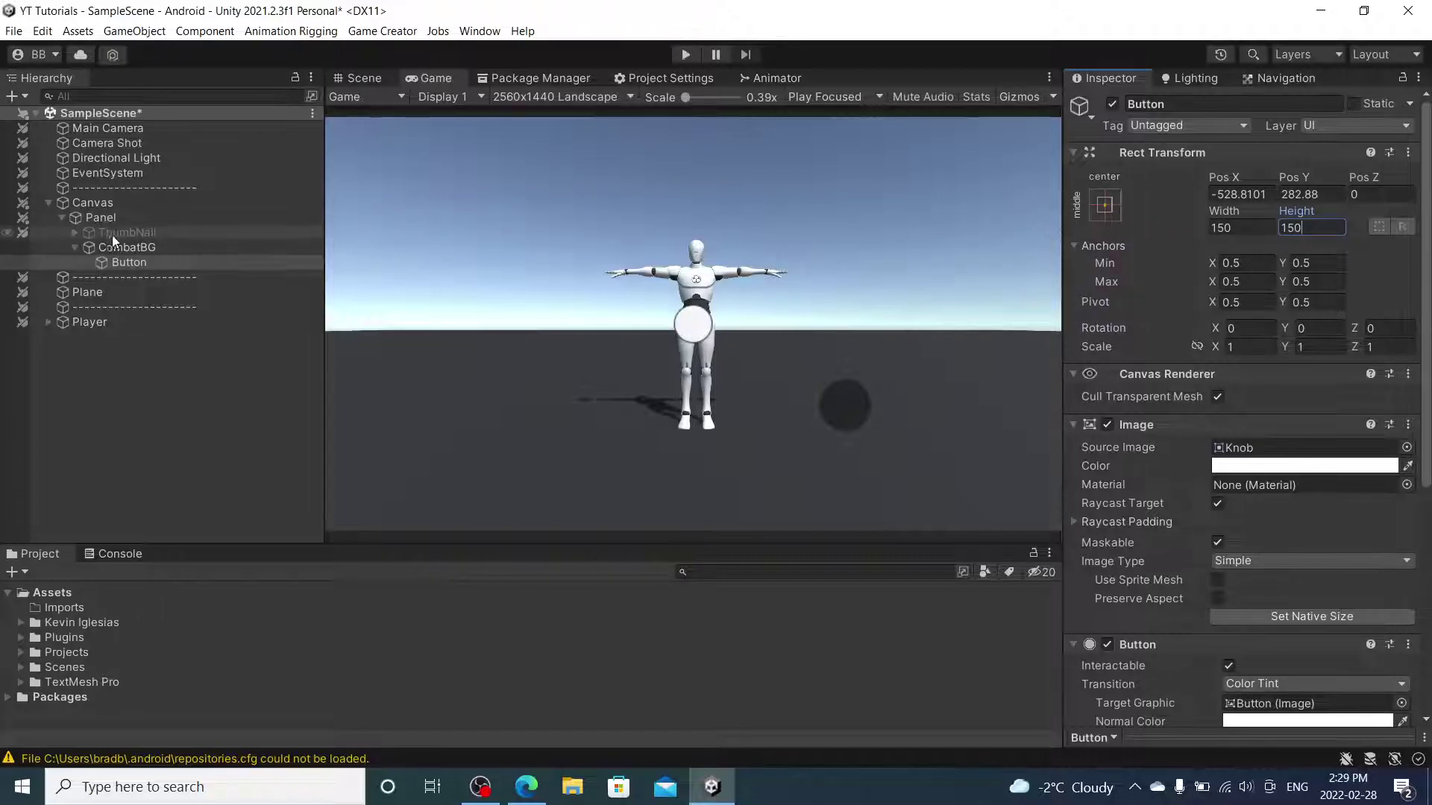
{"action": "left_click", "coordinate": [1240, 194]}
{"action": "type", "text": "0"}
{"action": "key", "text": "Tab"}
{"action": "type", "text": "0"}
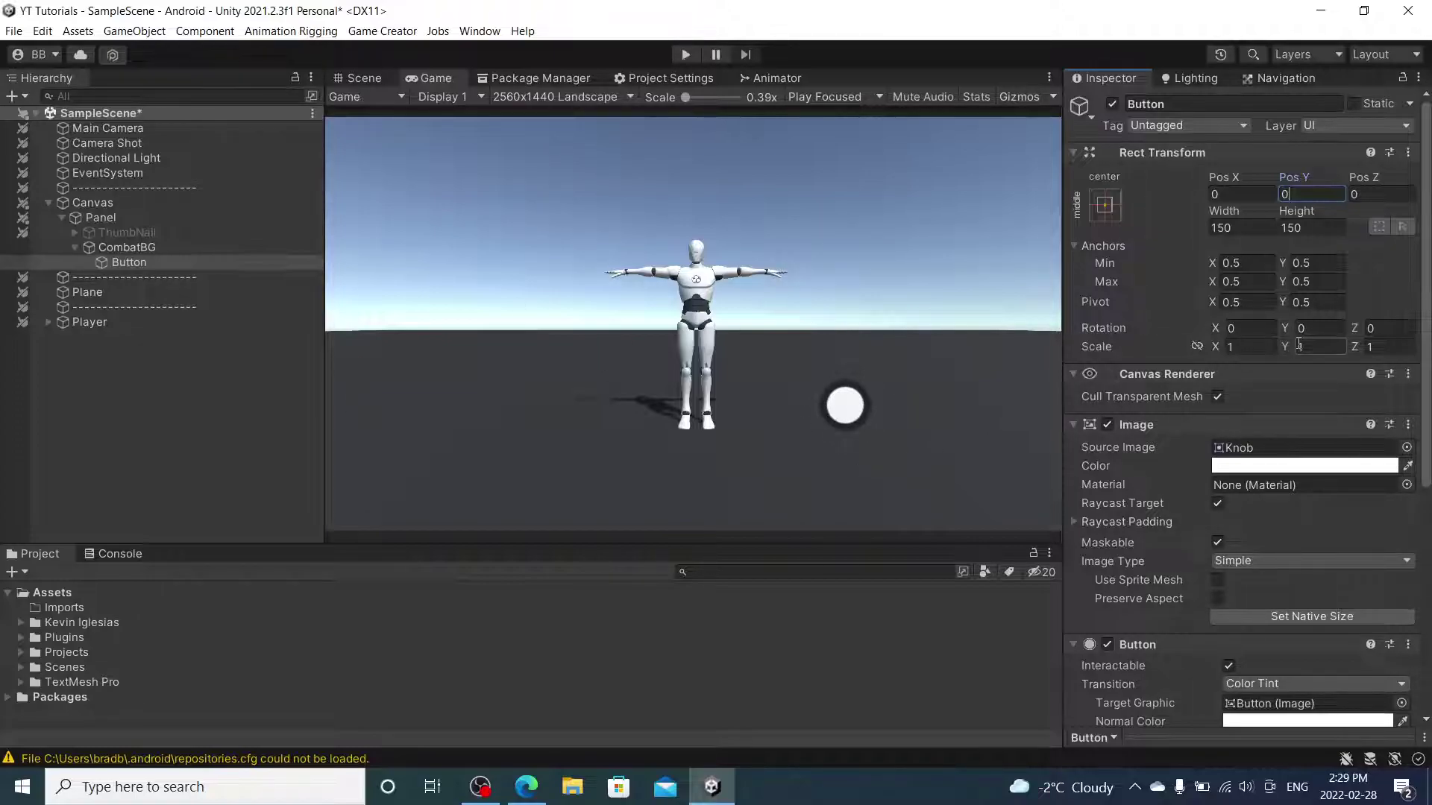
Remove the default "Log: Click!" instruction from the button.
{"action": "scroll", "coordinate": [1271, 335], "scroll_direction": "down", "scroll_amount": 4}
{"action": "scroll", "coordinate": [1235, 467], "scroll_direction": "down", "scroll_amount": 4}
{"action": "scroll", "coordinate": [1238, 468], "scroll_direction": "down", "scroll_amount": 2}
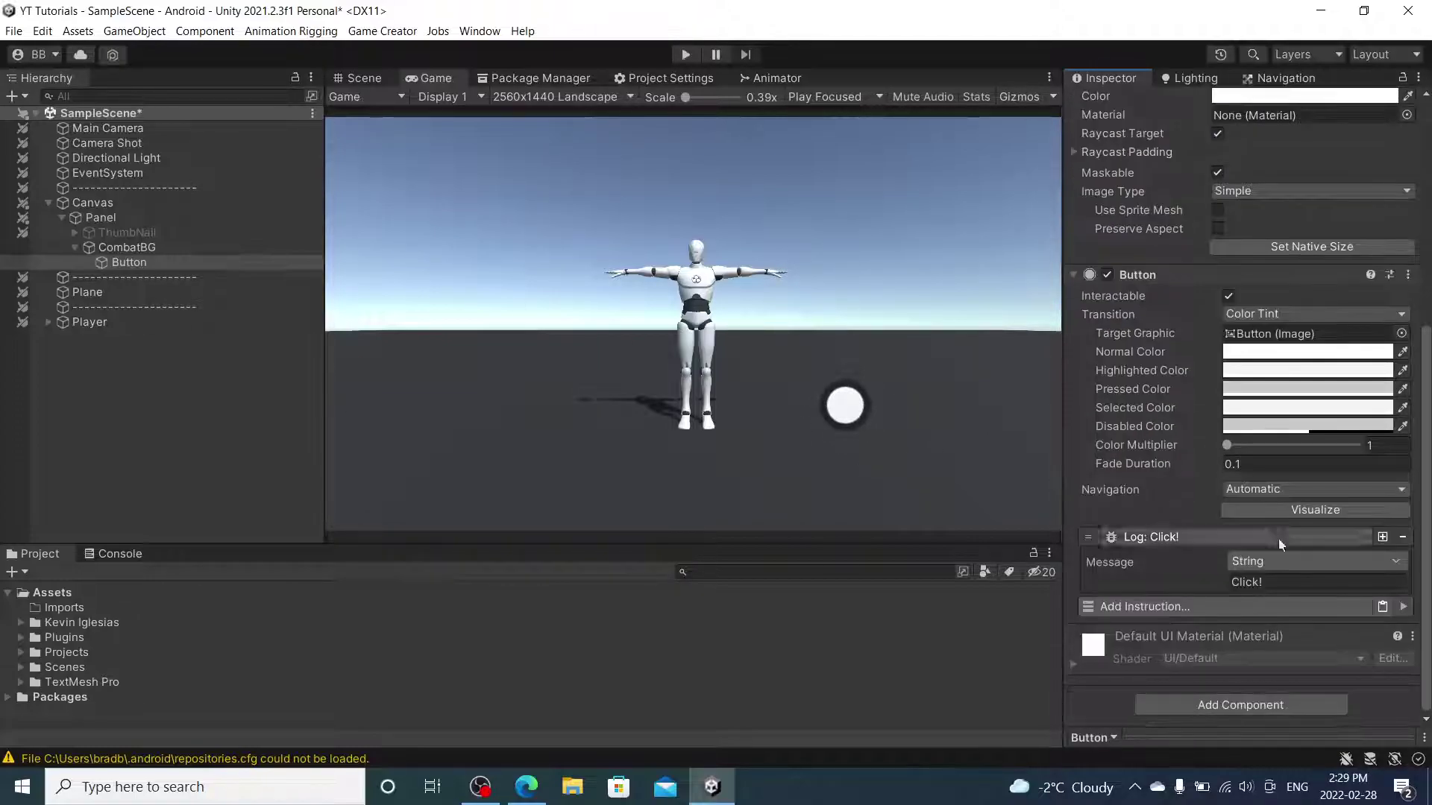
{"action": "left_click", "coordinate": [1394, 534]}
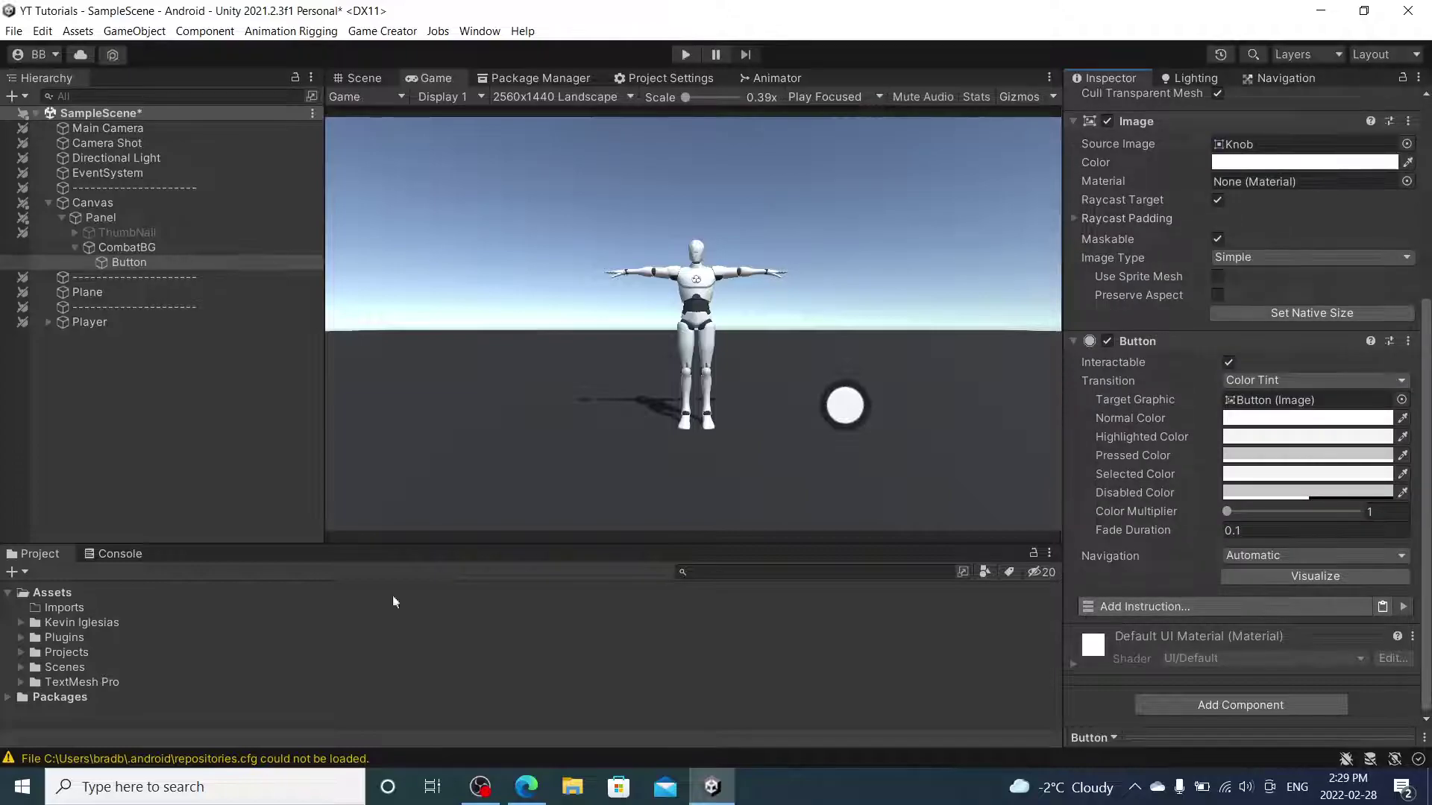
Find the RightHand@Attack01 animation clip in the OneHanded RightHand folder of Melee Warrior Animations and select it.
{"action": "left_click", "coordinate": [23, 624]}
{"action": "scroll", "coordinate": [110, 625], "scroll_direction": "down", "scroll_amount": 2}
{"action": "scroll", "coordinate": [108, 622], "scroll_direction": "up", "scroll_amount": 1}
{"action": "left_click", "coordinate": [47, 614]}
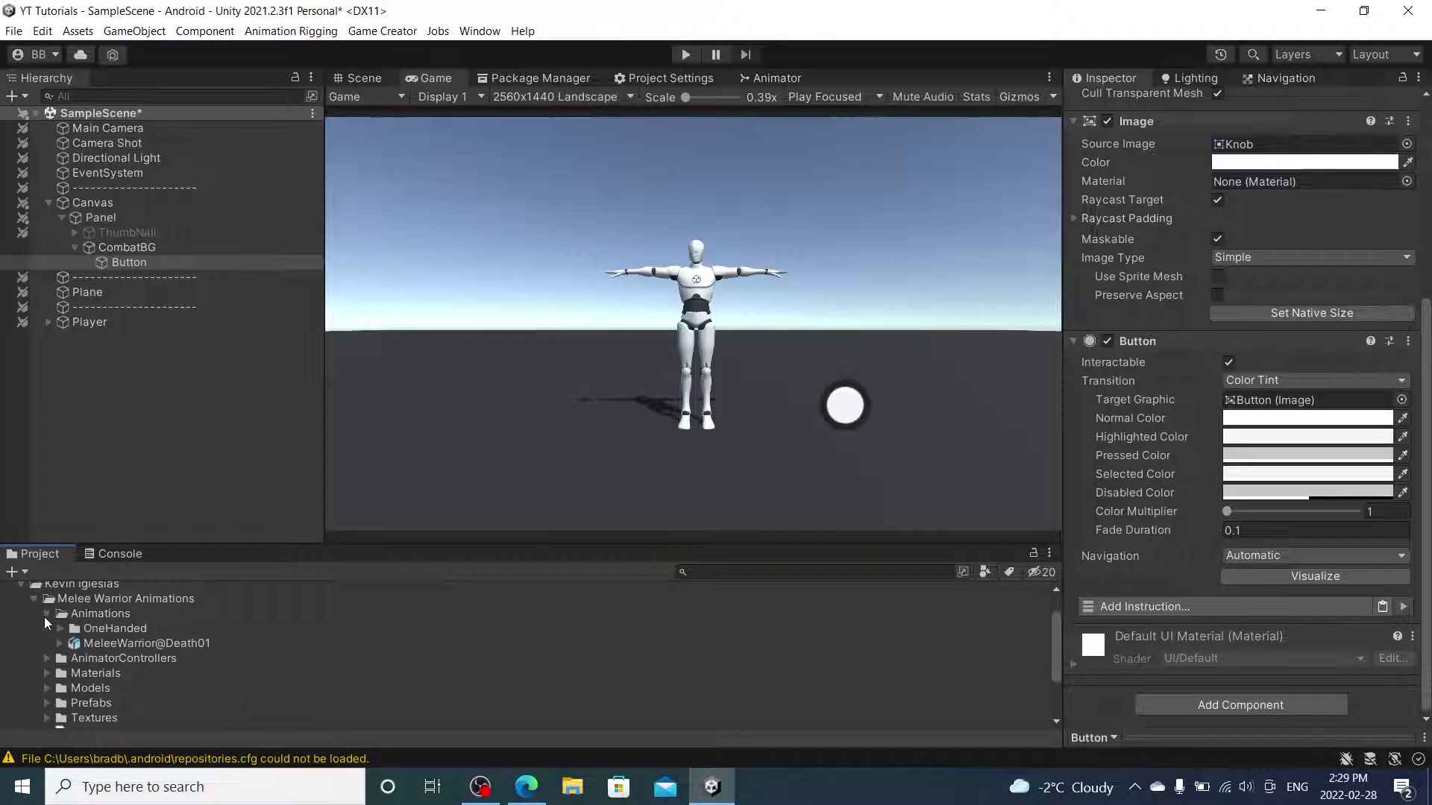
{"action": "left_click", "coordinate": [60, 629]}
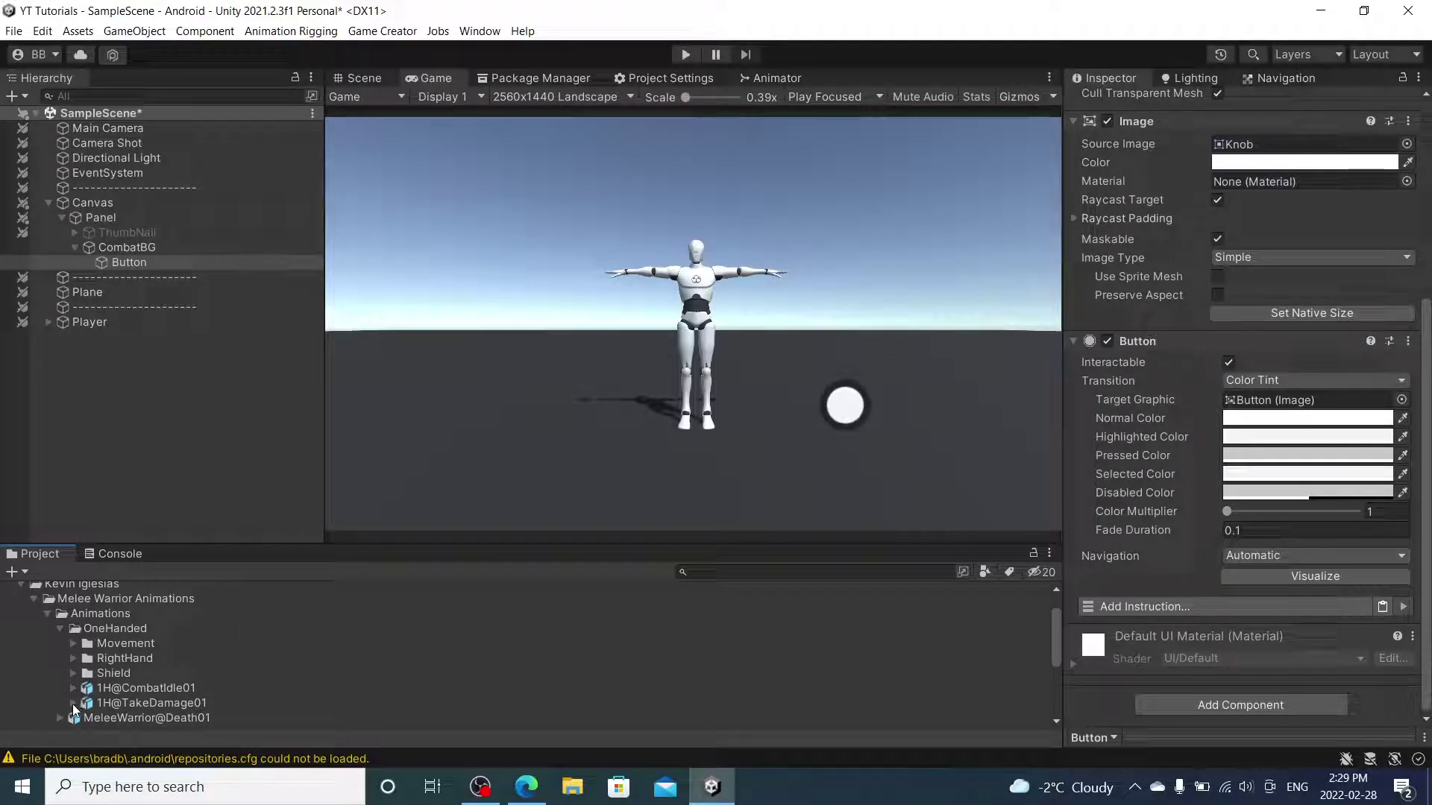
{"action": "left_click", "coordinate": [73, 658]}
{"action": "left_click", "coordinate": [86, 673]}
{"action": "left_click", "coordinate": [166, 702]}
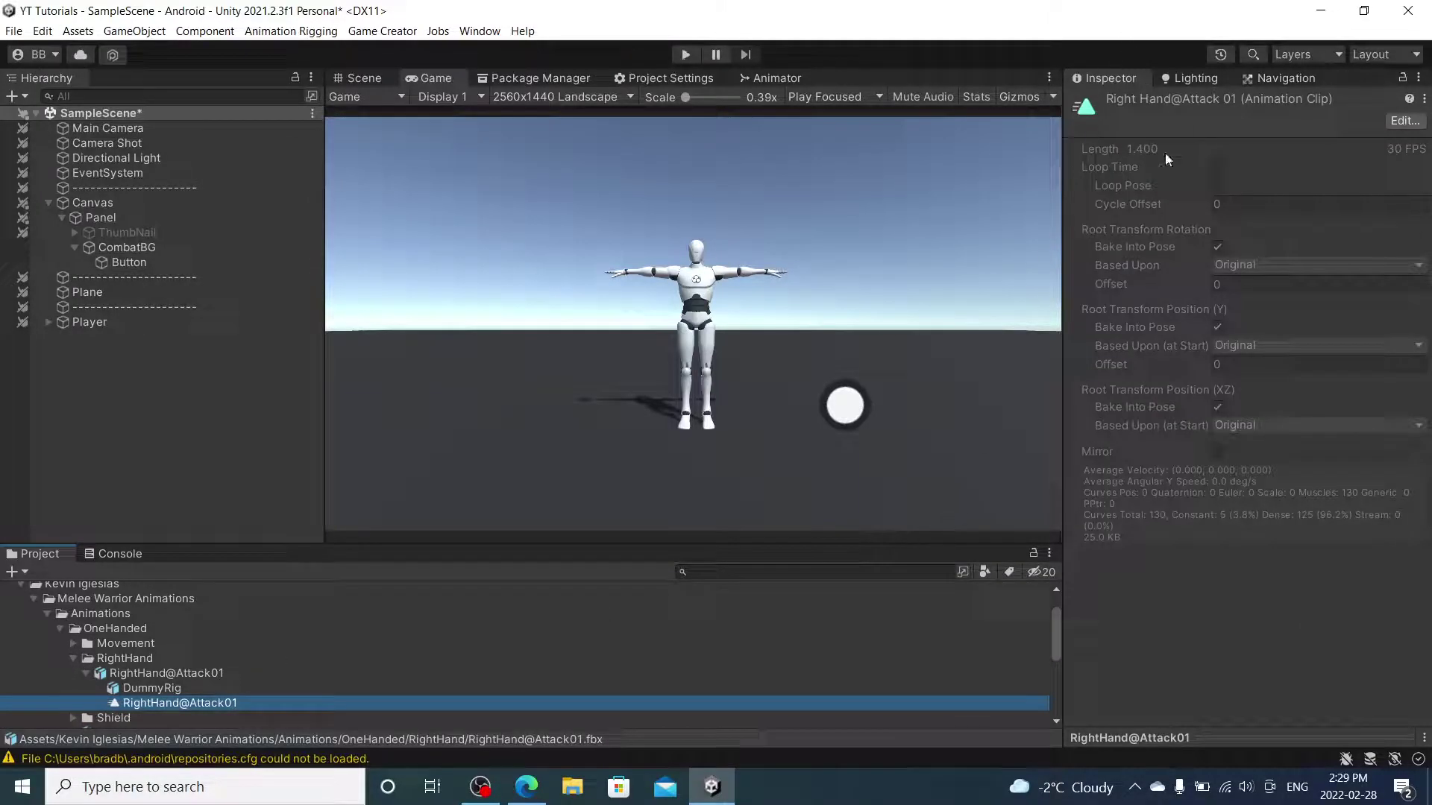
Return to the button nested under CombatBG and start adding an instruction to it.
{"action": "left_click", "coordinate": [151, 265]}
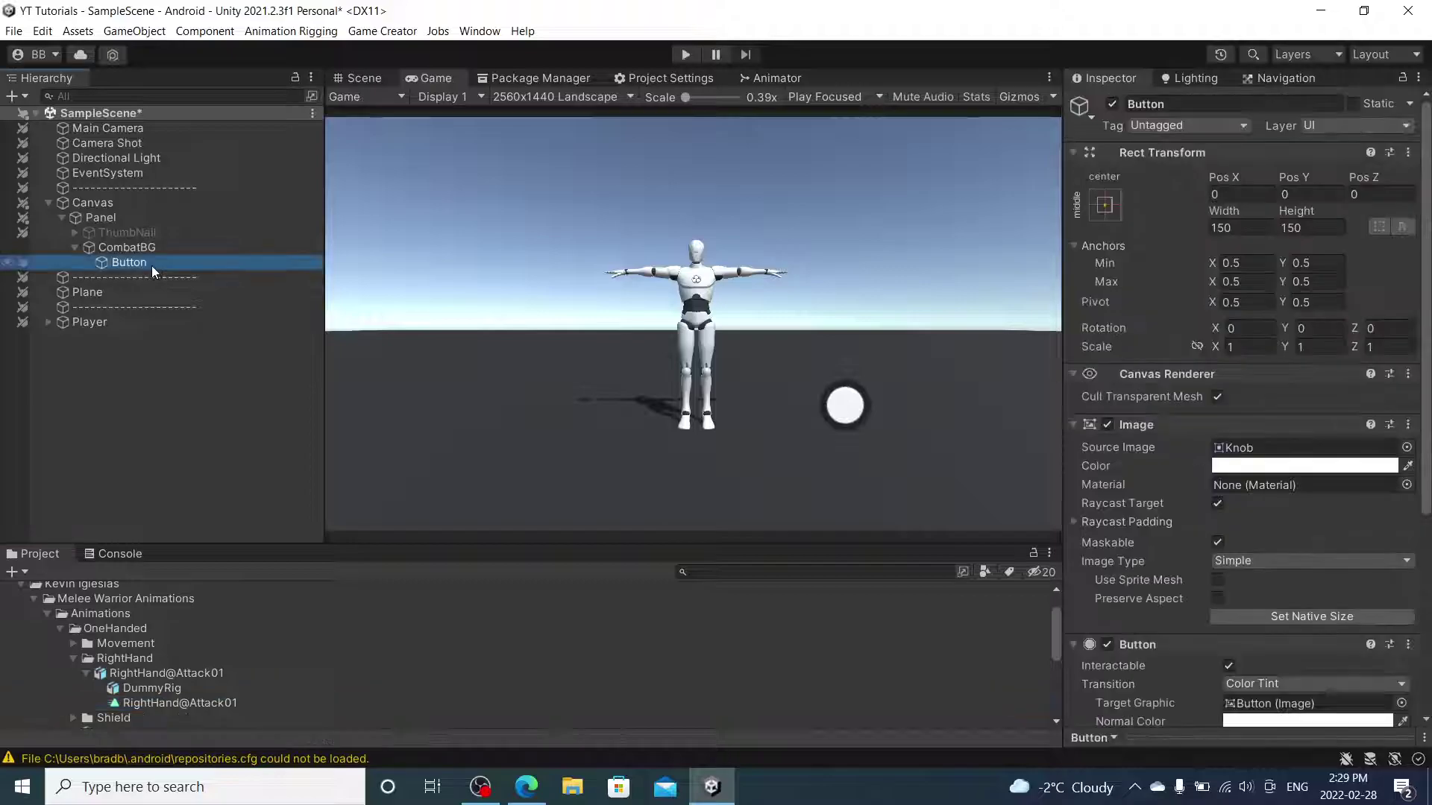
{"action": "scroll", "coordinate": [1279, 596], "scroll_direction": "down", "scroll_amount": 5}
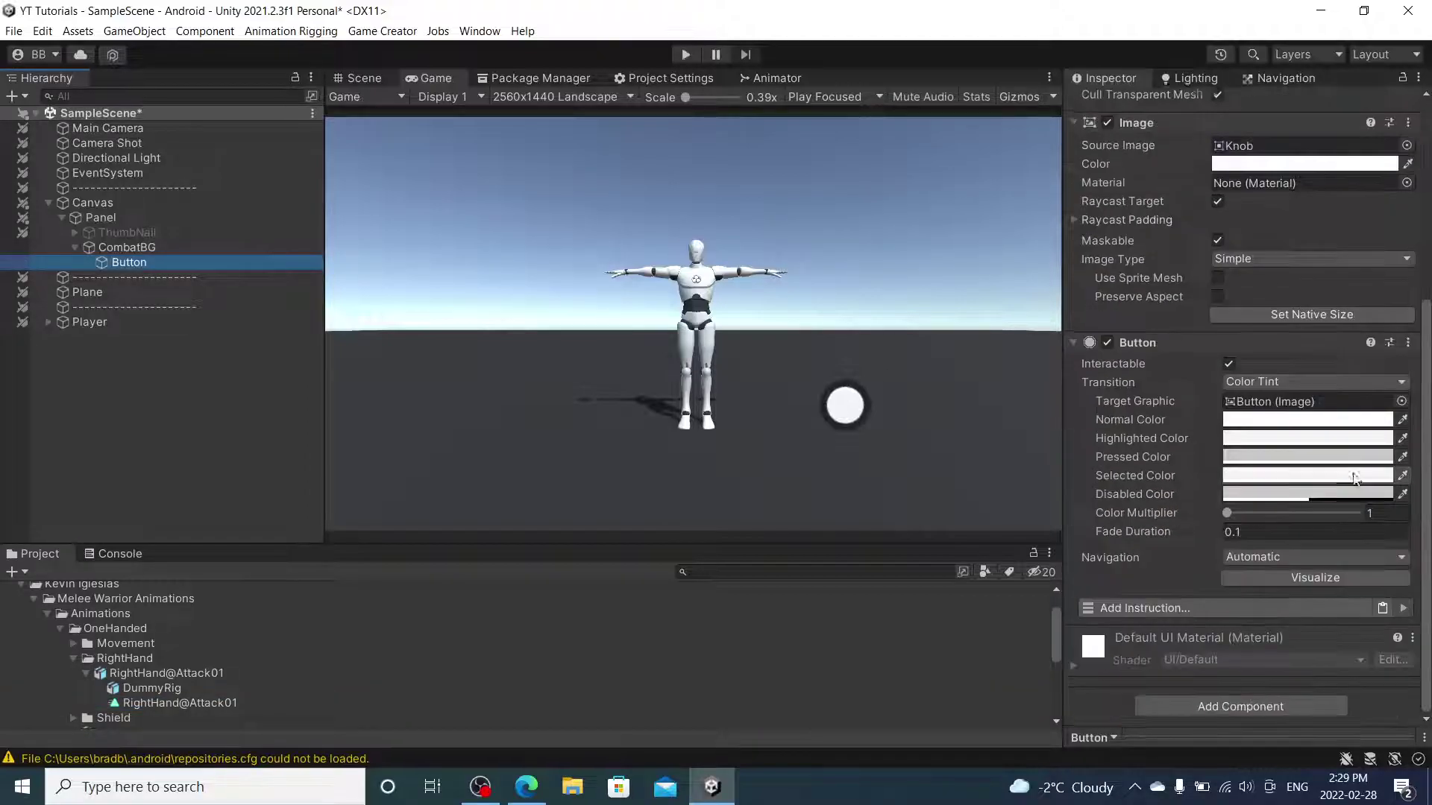
{"action": "left_click", "coordinate": [1273, 605]}
{"action": "type", "text": "plas"}
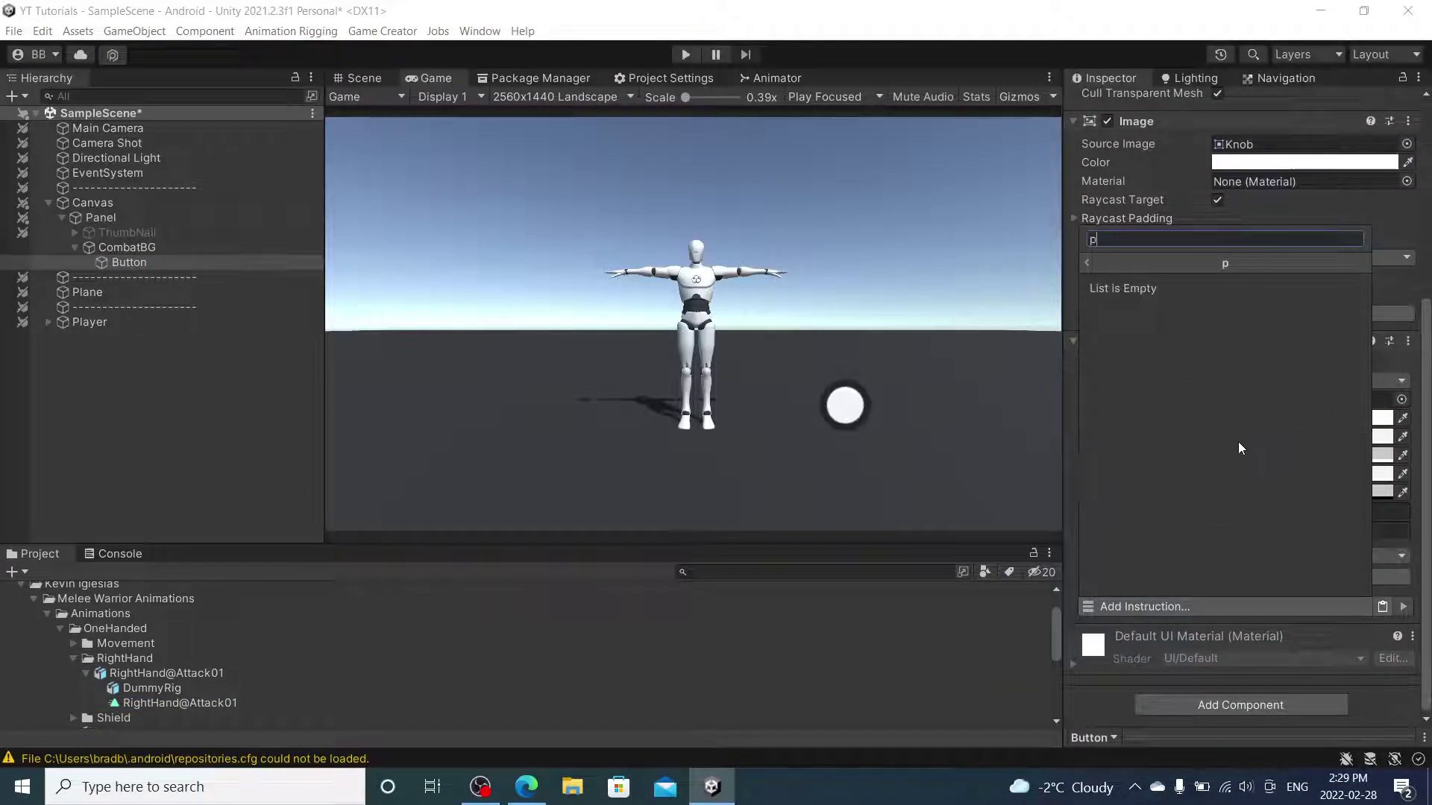
{"action": "key", "text": "BackSpace"}
{"action": "key", "text": "BackSpace"}
{"action": "key", "text": "BackSpace"}
{"action": "key", "text": "BackSpace"}
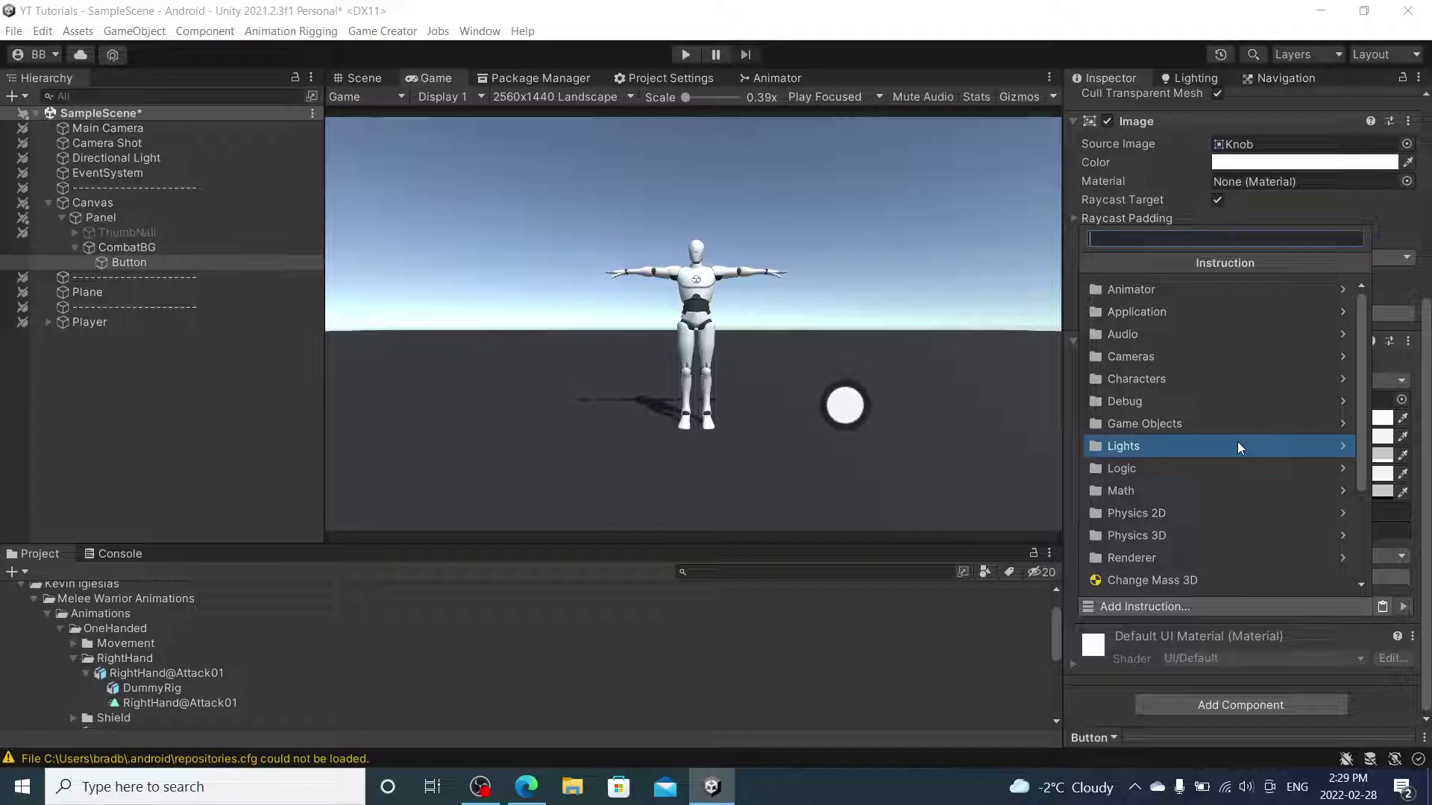
{"action": "type", "text": "stop"}
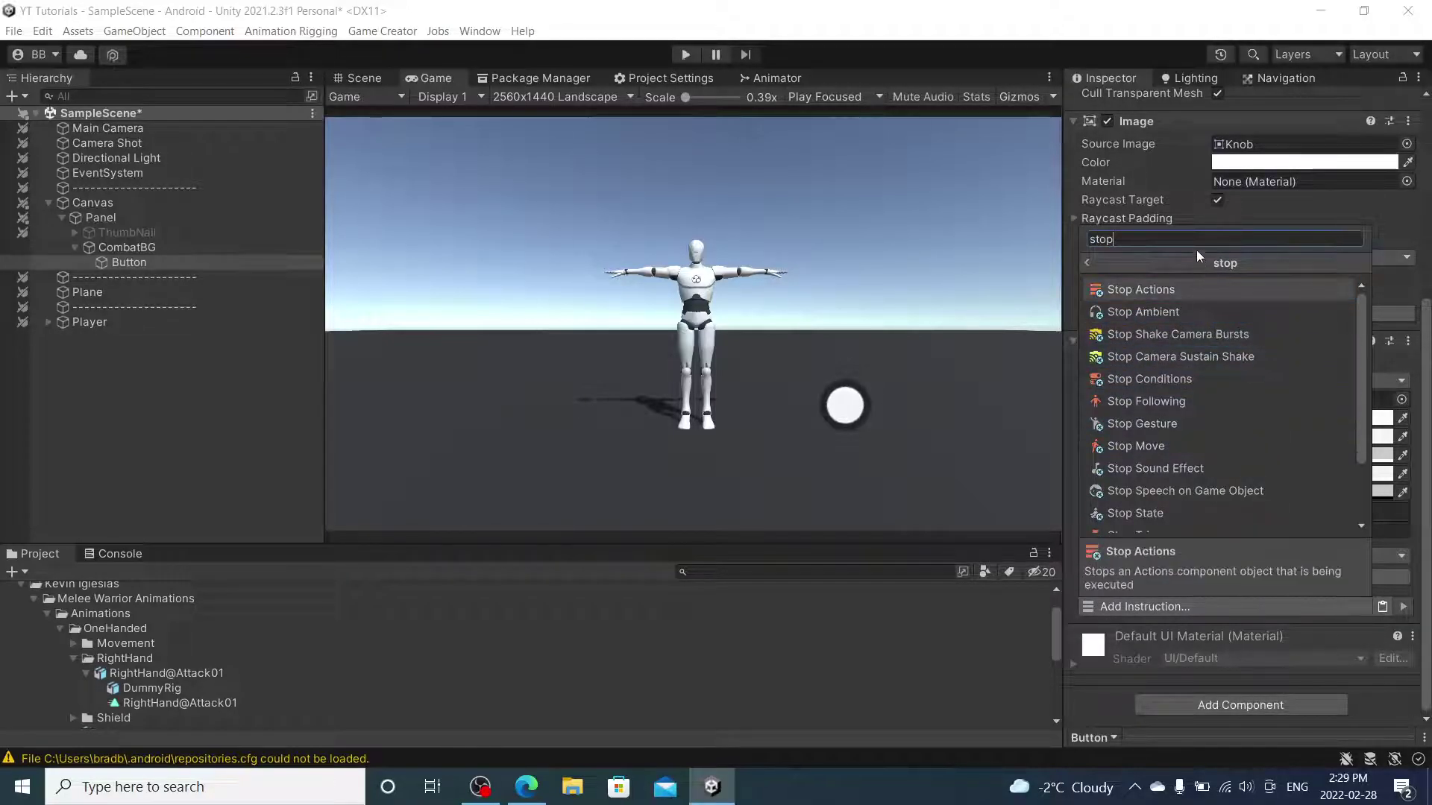
Add a Change Movement Speed instruction that sets the player's speed to 0.
{"action": "left_click_drag", "start_coordinate": [1160, 237], "coordinate": [959, 236]}
{"action": "type", "text": "speed"}
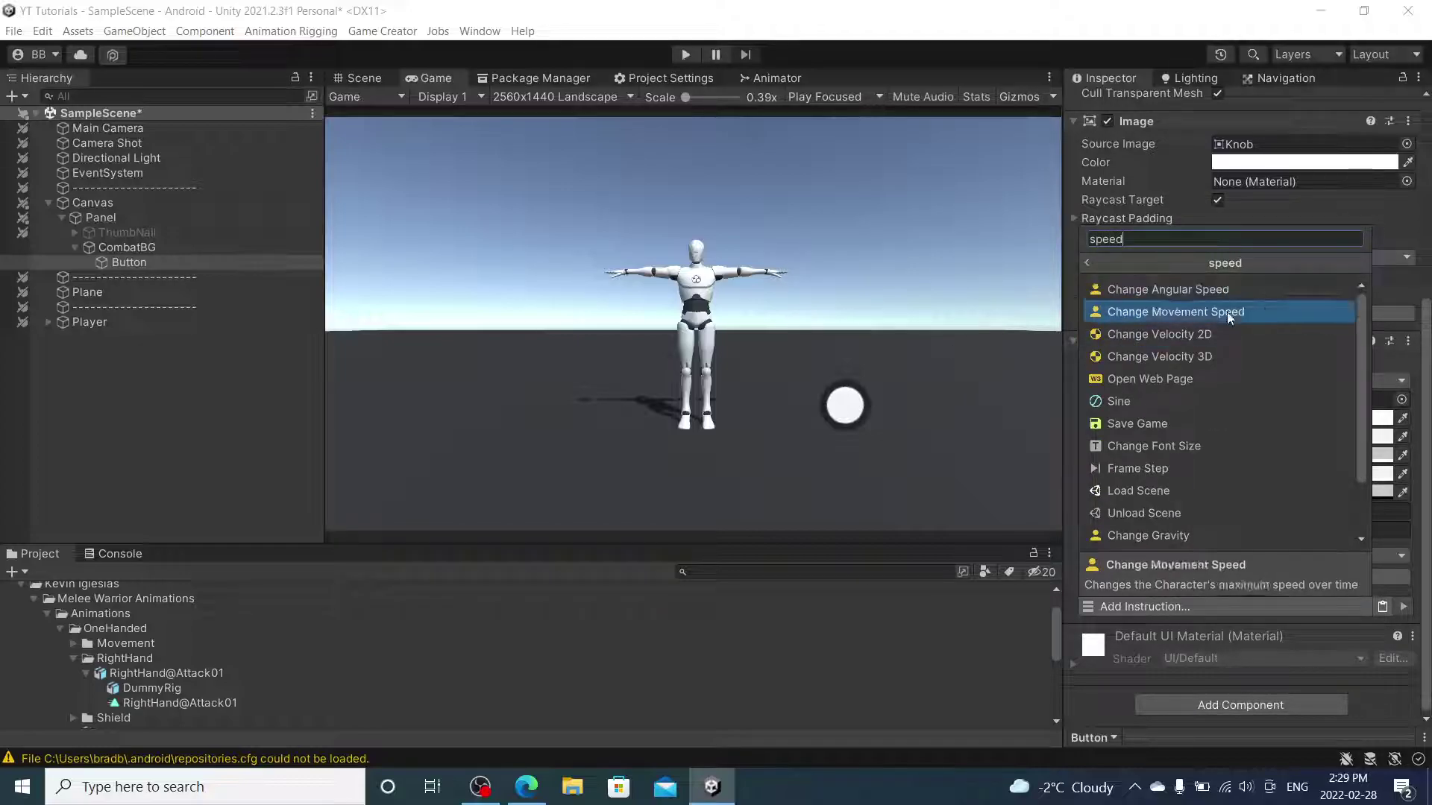
{"action": "left_click", "coordinate": [1229, 317]}
{"action": "left_click", "coordinate": [1320, 691]}
{"action": "type", "text": "0"}
{"action": "left_click", "coordinate": [1274, 602]}
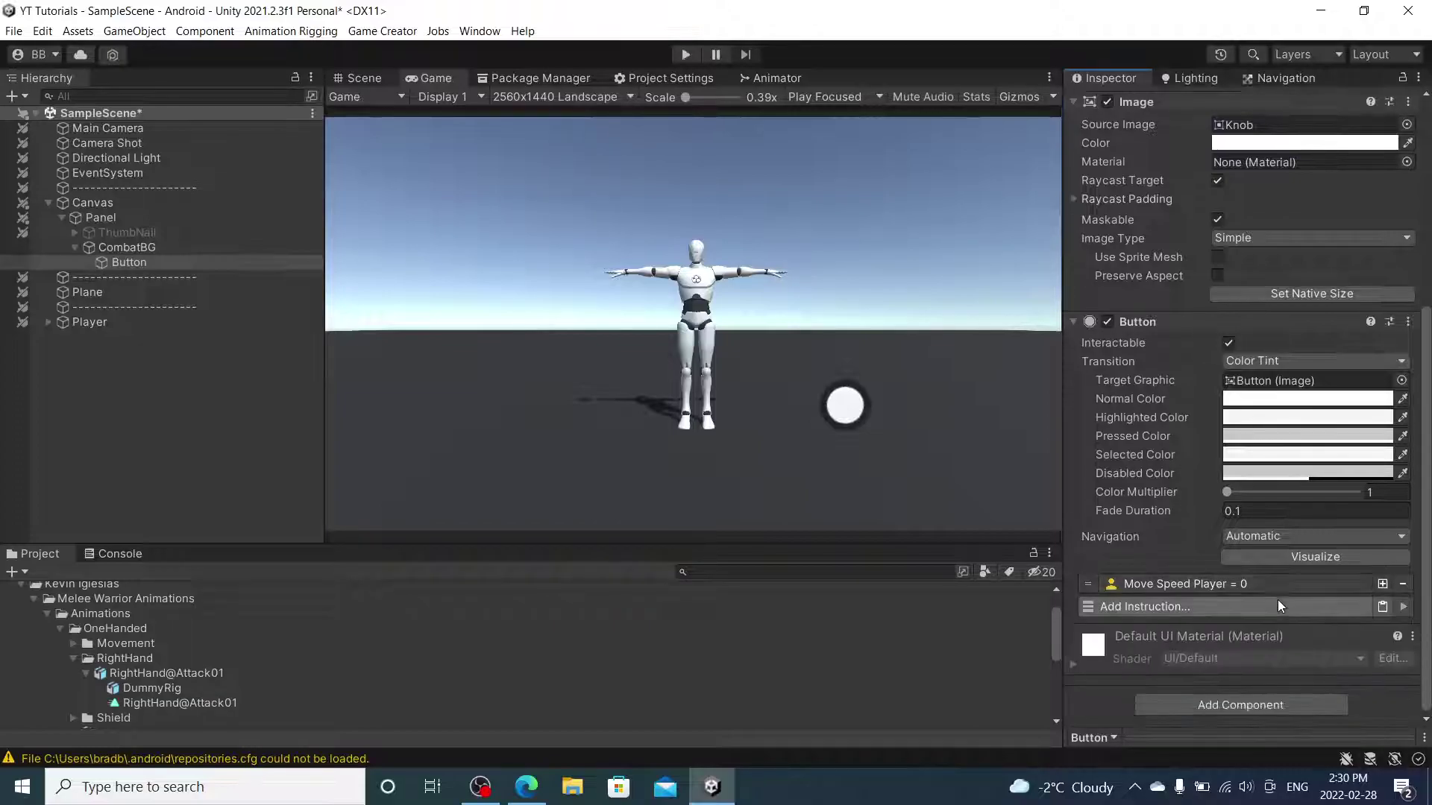
Add a gesture instruction on the player that uses the RightHand@Attack01 animation clip.
{"action": "left_click", "coordinate": [1361, 607]}
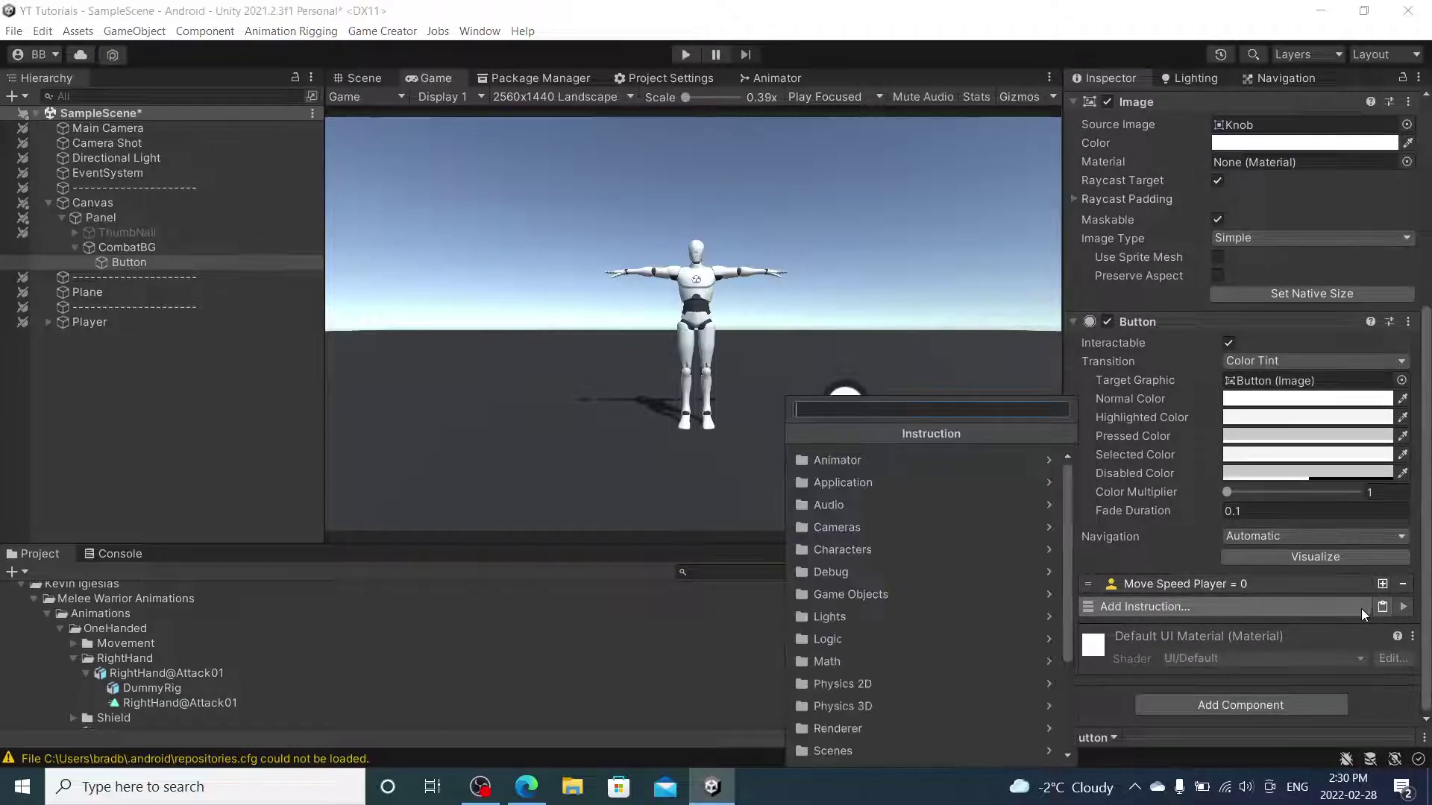
{"action": "type", "text": "gf"}
{"action": "key", "text": "BackSpace"}
{"action": "type", "text": "esture"}
{"action": "left_click", "coordinate": [921, 460]}
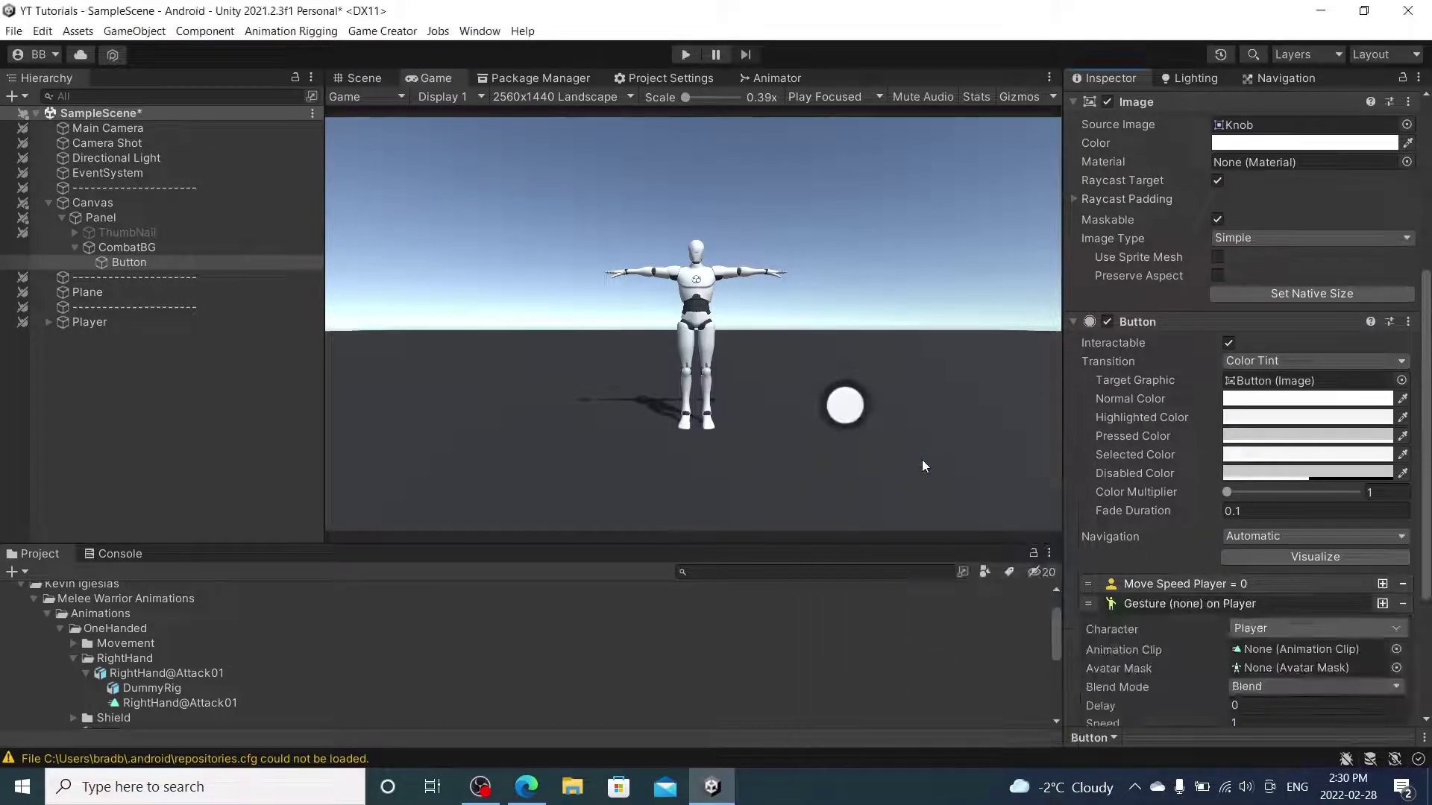
{"action": "scroll", "coordinate": [1366, 557], "scroll_direction": "down", "scroll_amount": 2}
{"action": "left_click_drag", "start_coordinate": [203, 701], "coordinate": [1321, 597]}
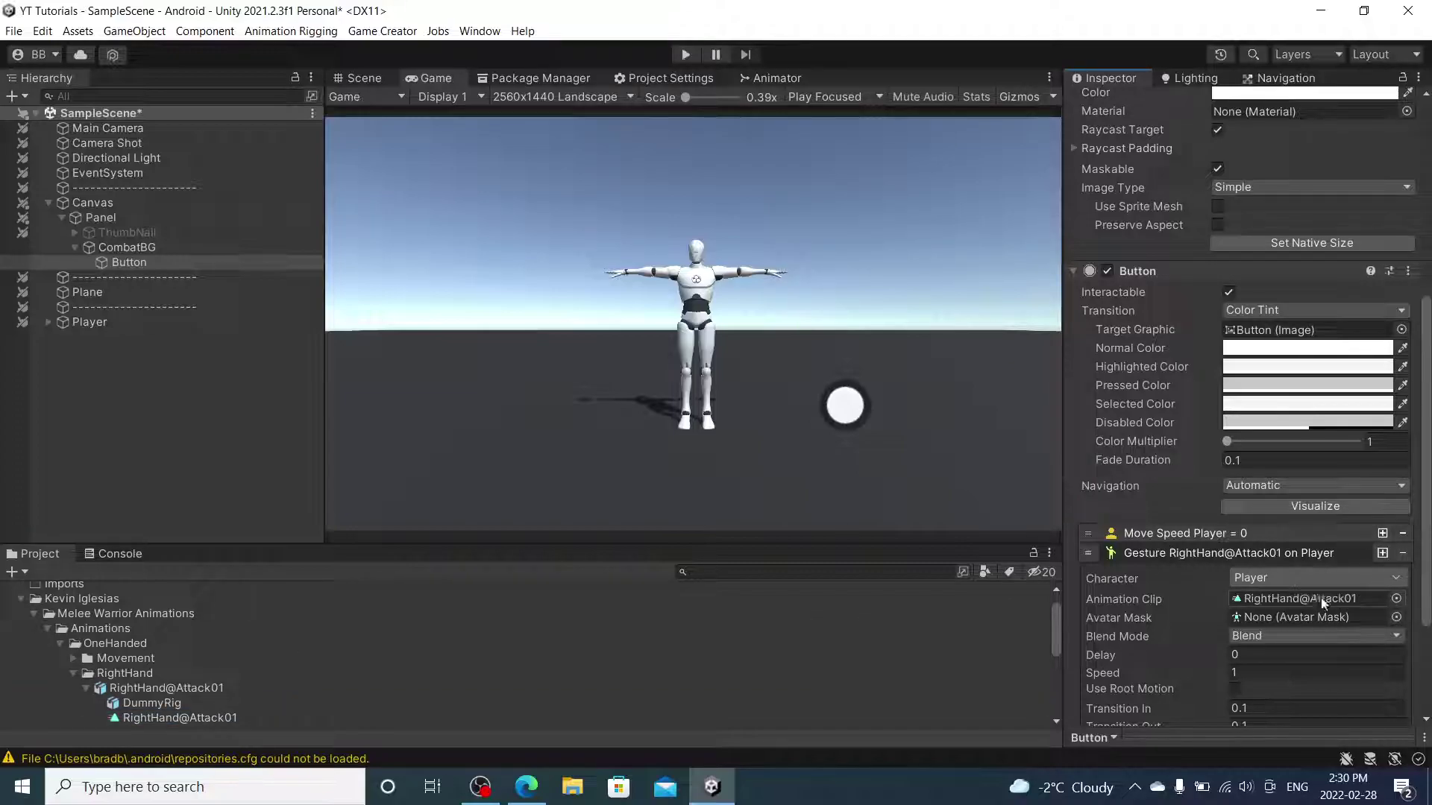
{"action": "left_click", "coordinate": [1293, 563]}
Duplicate the player movement speed instruction, place the copy after the gesture, and set its speed to 4.
{"action": "left_click", "coordinate": [1382, 565]}
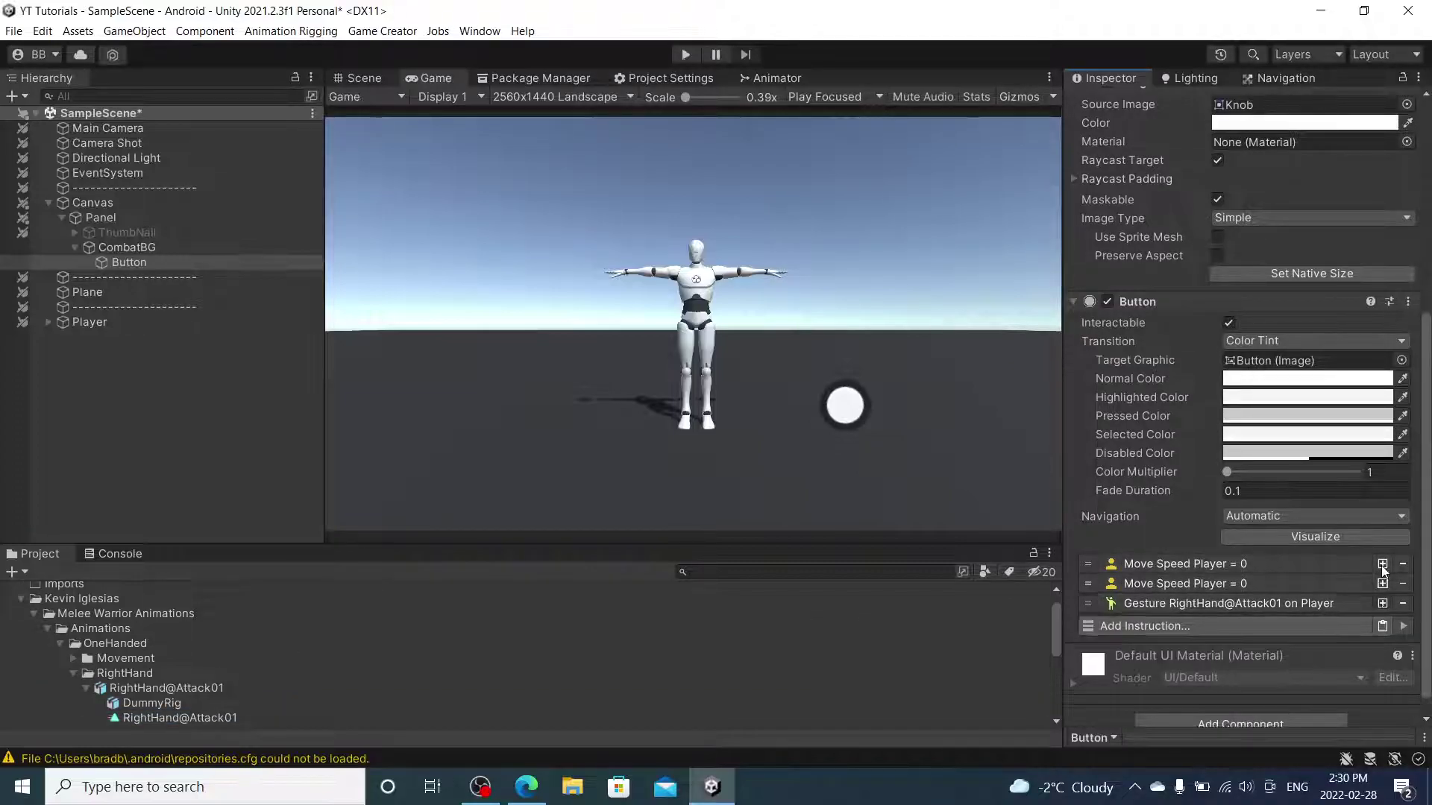
{"action": "left_click_drag", "start_coordinate": [1086, 584], "coordinate": [1090, 611]}
{"action": "left_click", "coordinate": [1162, 604]}
{"action": "scroll", "coordinate": [1245, 612], "scroll_direction": "down", "scroll_amount": 1}
{"action": "type", "text": "4"}
{"action": "left_click", "coordinate": [1183, 555]}
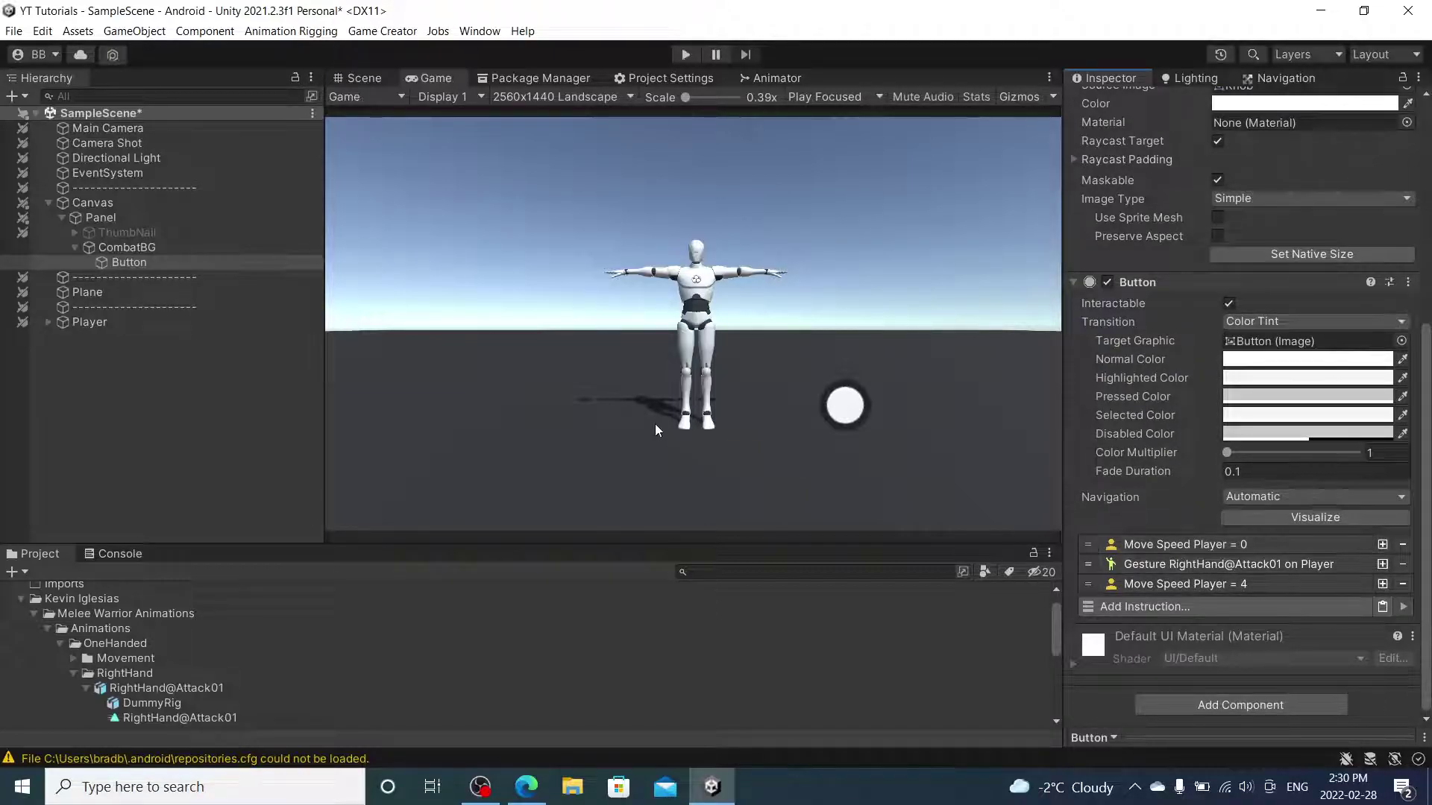
Run the game and test the attack button while steering the character with the on-screen joystick.
{"action": "left_click", "coordinate": [678, 54]}
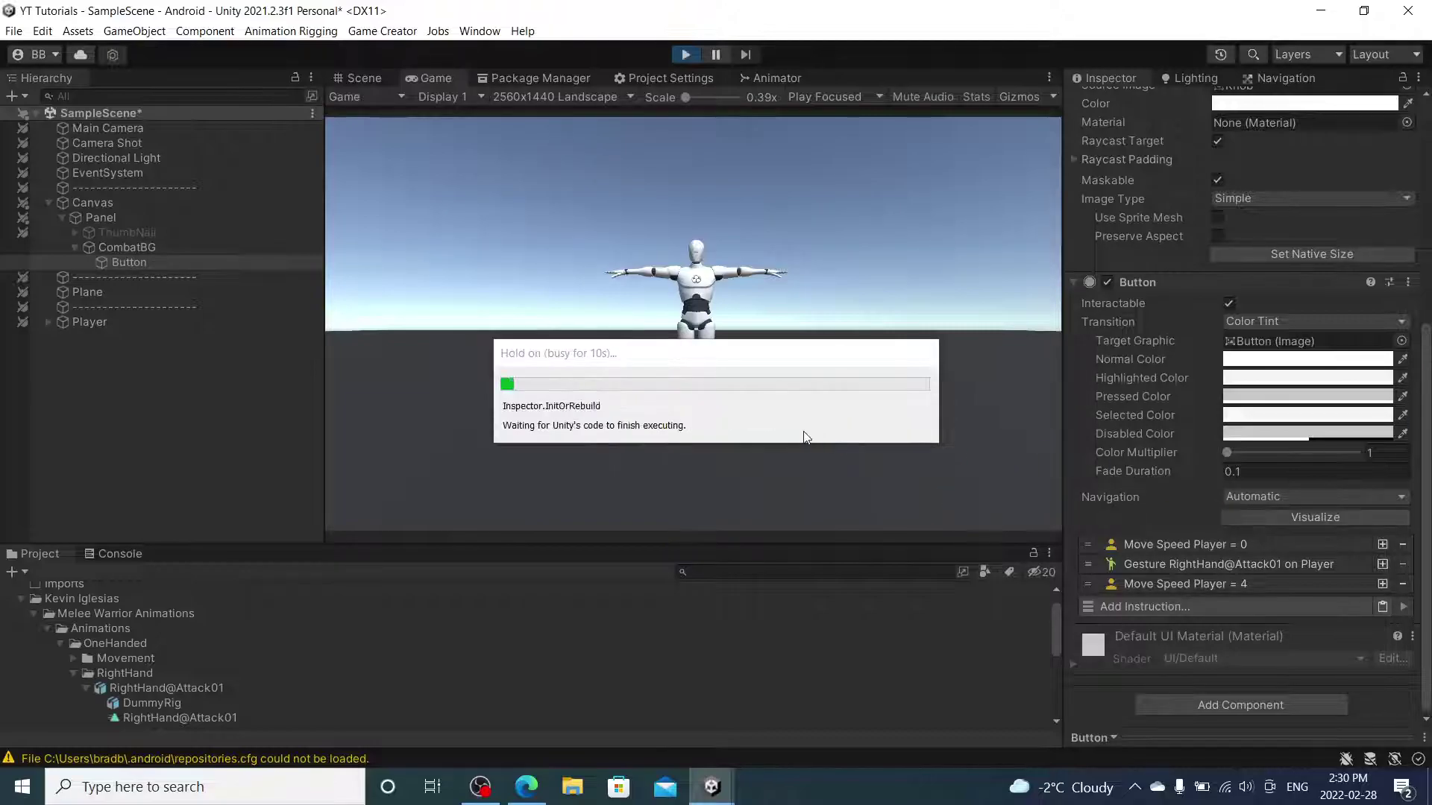
{"action": "left_click", "coordinate": [853, 408]}
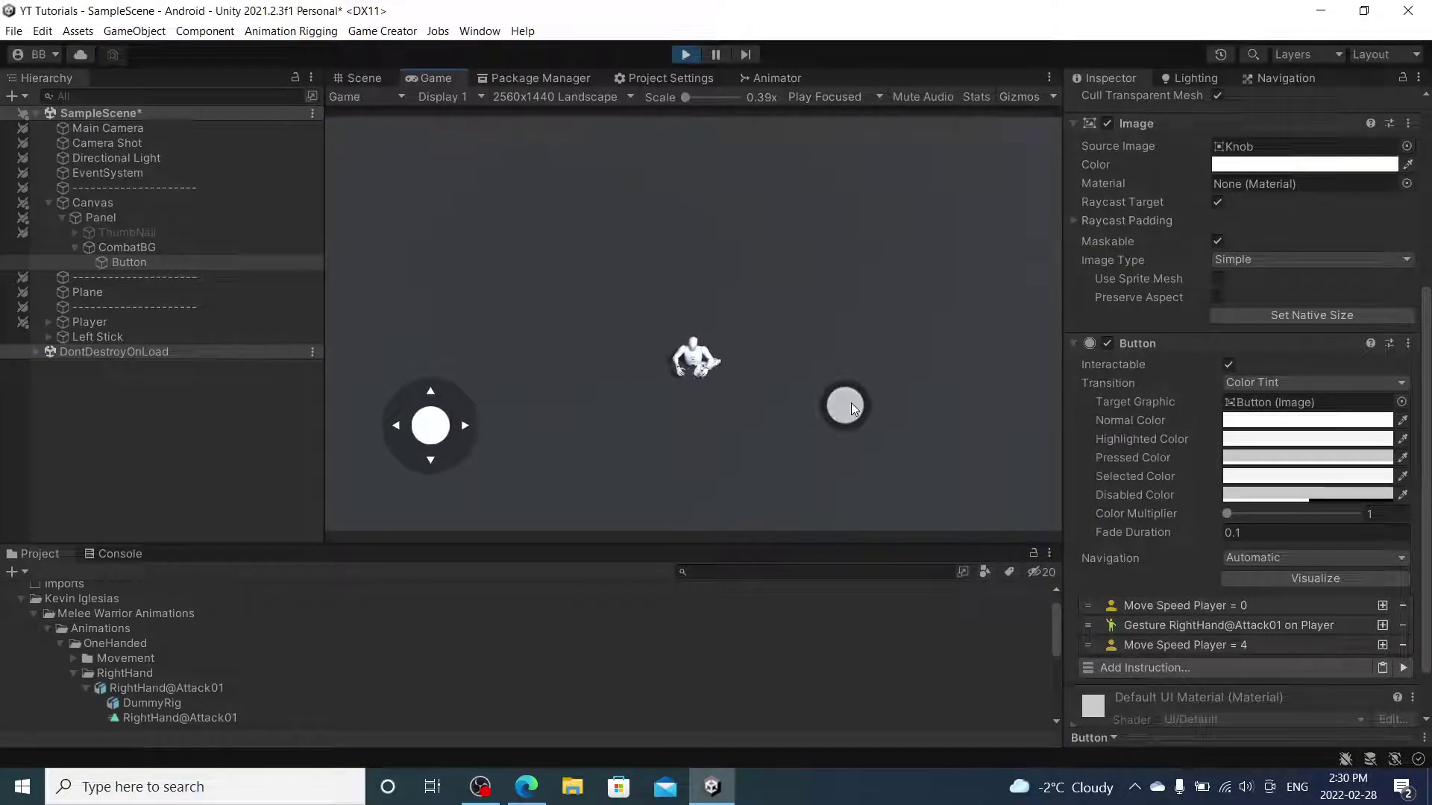
{"action": "left_click_drag", "start_coordinate": [434, 426], "coordinate": [498, 382]}
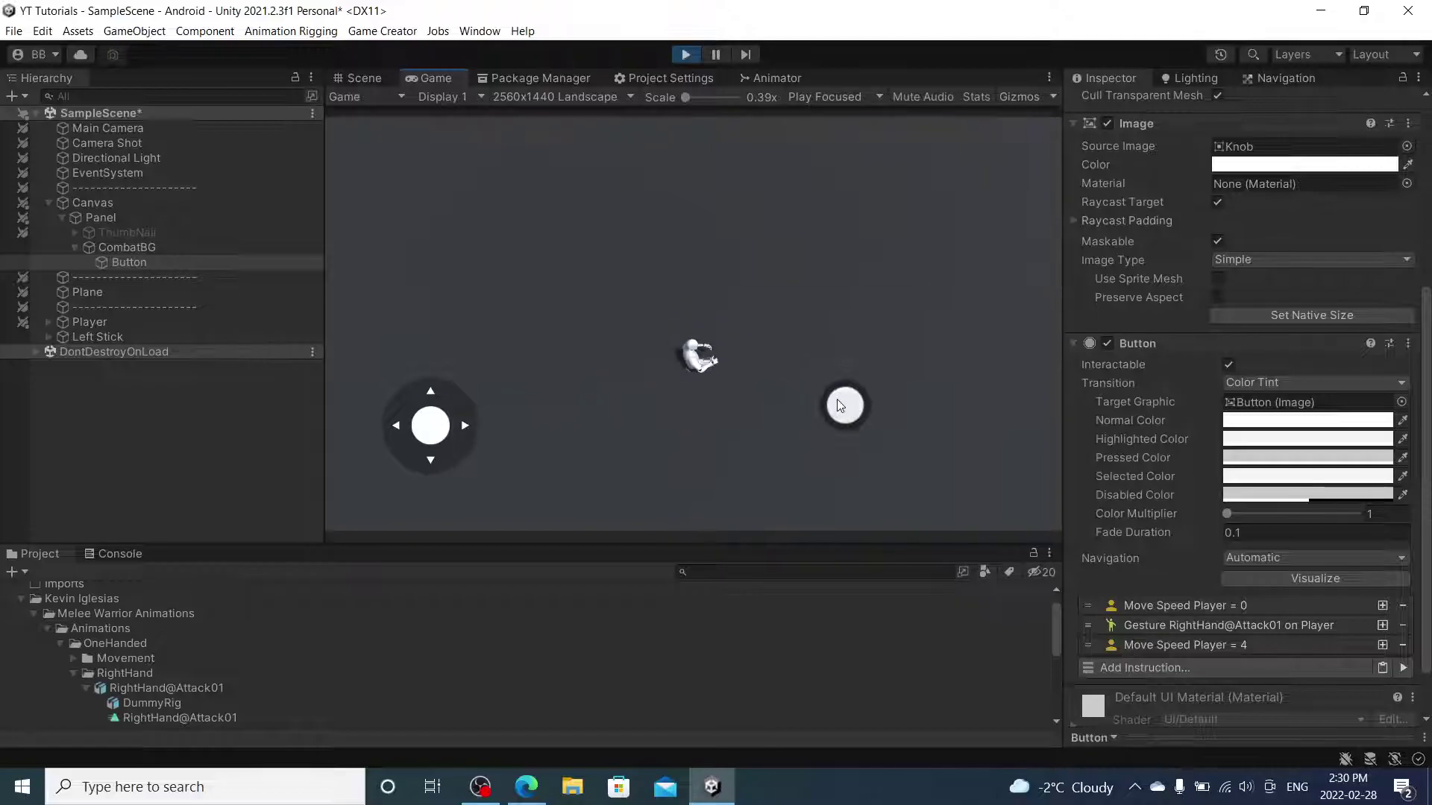
{"action": "left_click_drag", "start_coordinate": [430, 425], "coordinate": [428, 456]}
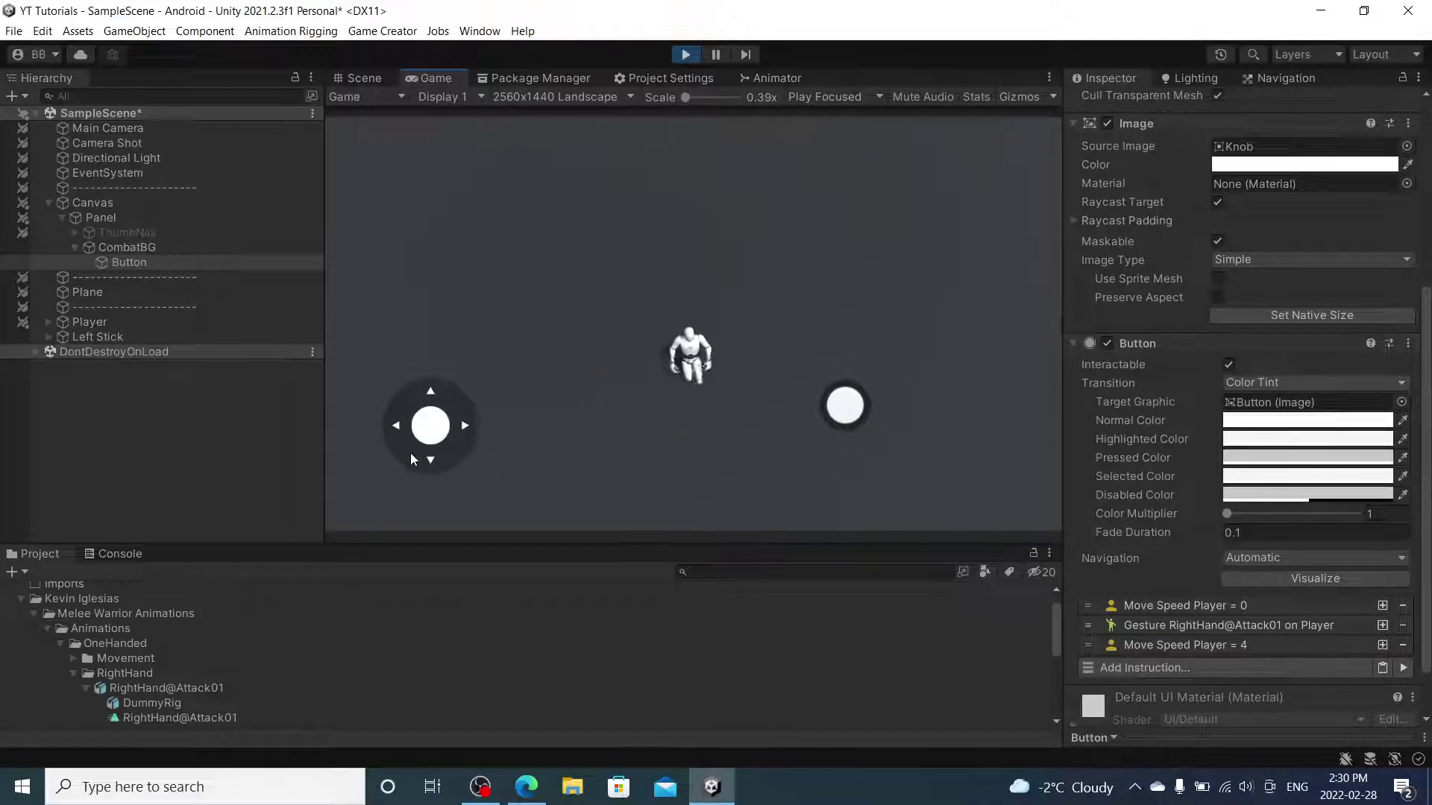
{"action": "left_click", "coordinate": [858, 407]}
{"action": "left_click", "coordinate": [852, 408]}
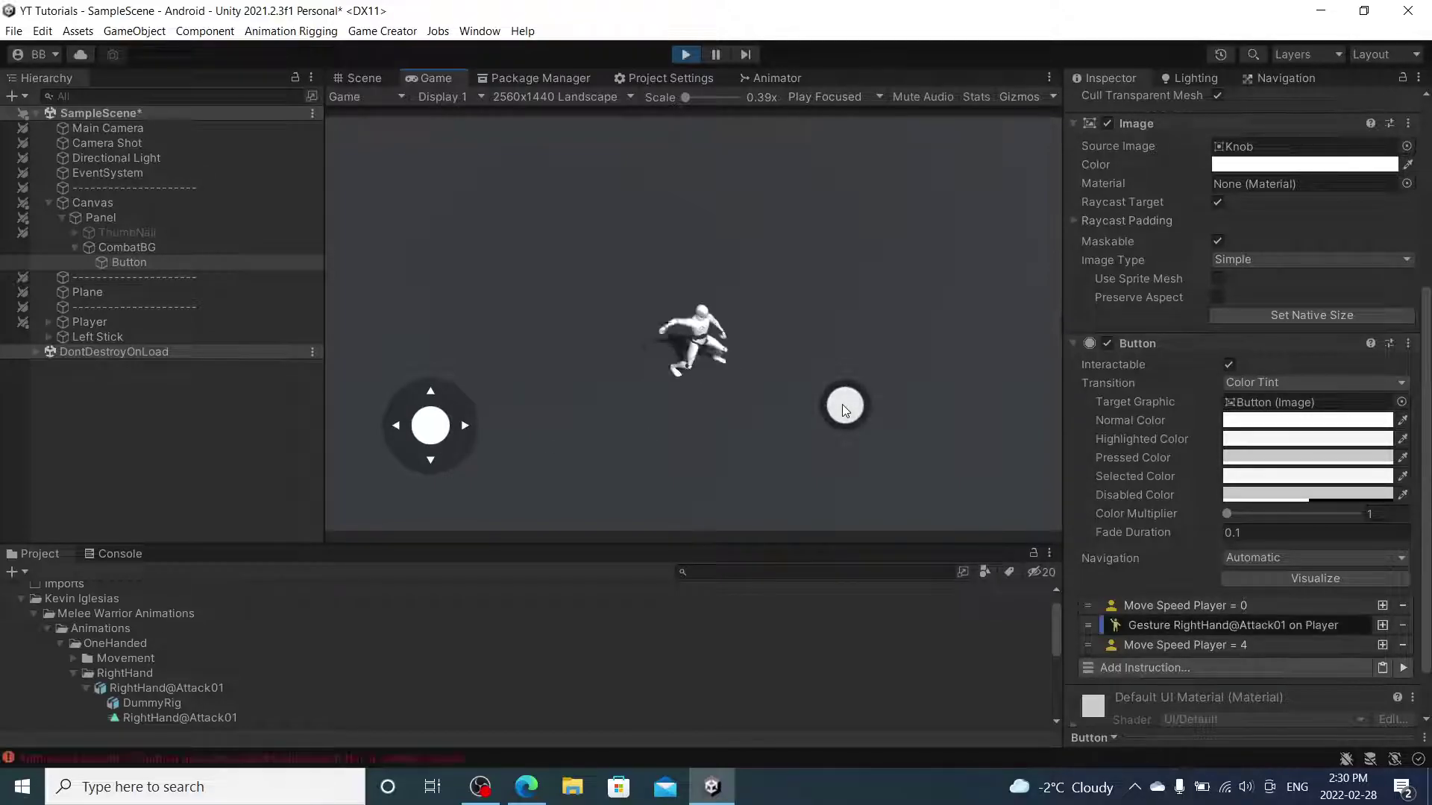
{"action": "left_click_drag", "start_coordinate": [431, 426], "coordinate": [563, 363]}
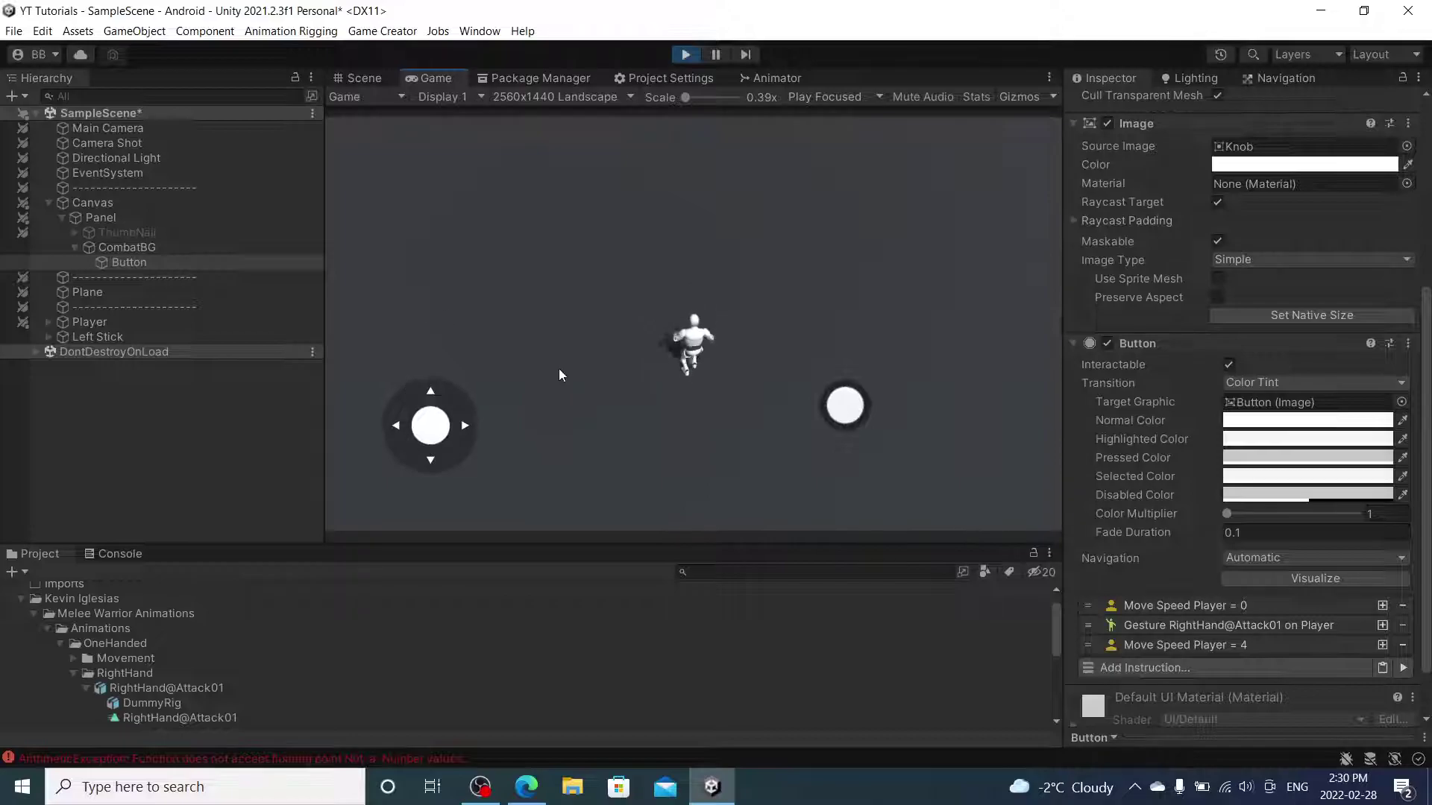
Inspect the Player's Character component and the Mannequin's Animator in the running game, and test the joystick again.
{"action": "scroll", "coordinate": [1212, 386], "scroll_direction": "up", "scroll_amount": 5}
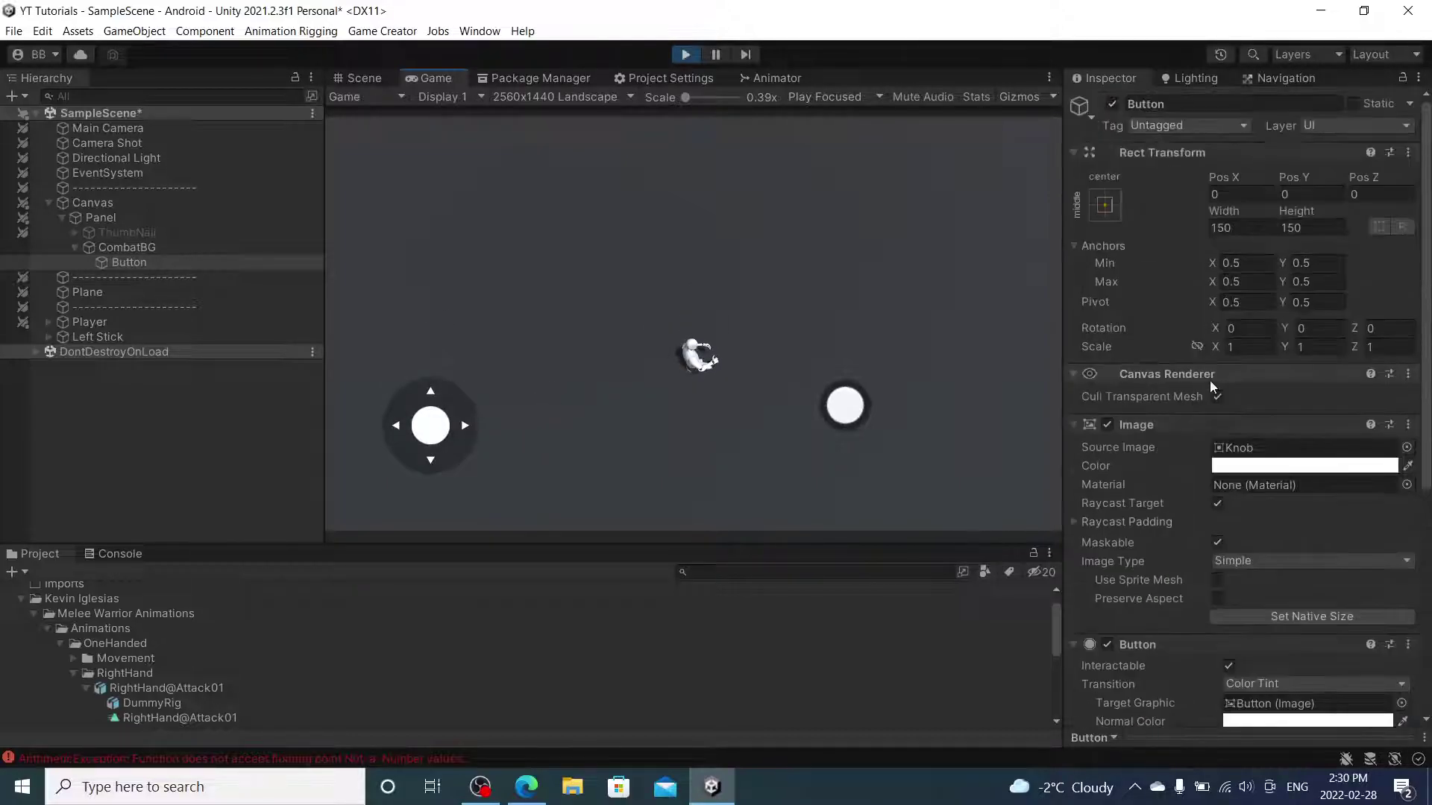
{"action": "left_click", "coordinate": [89, 322]}
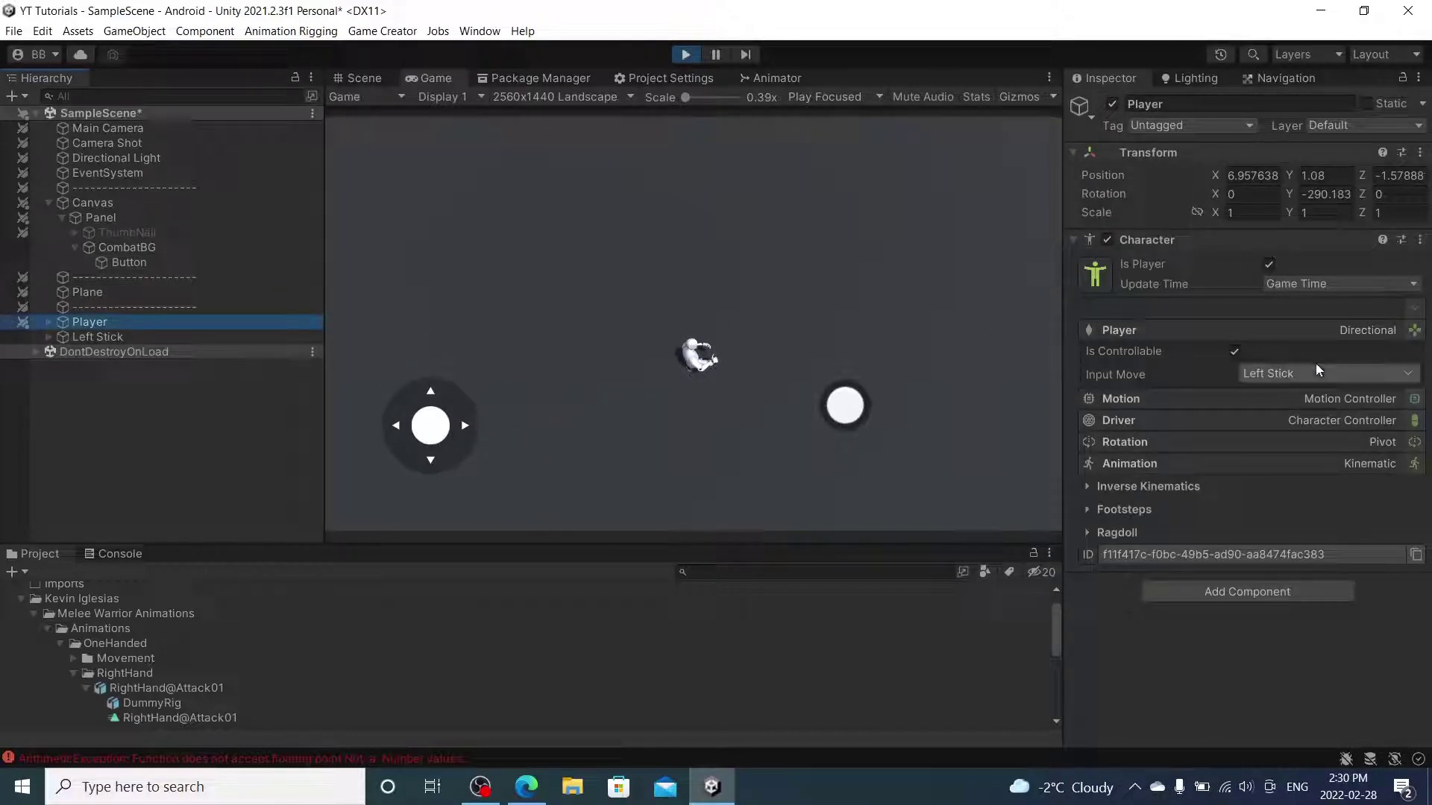
{"action": "left_click", "coordinate": [49, 323]}
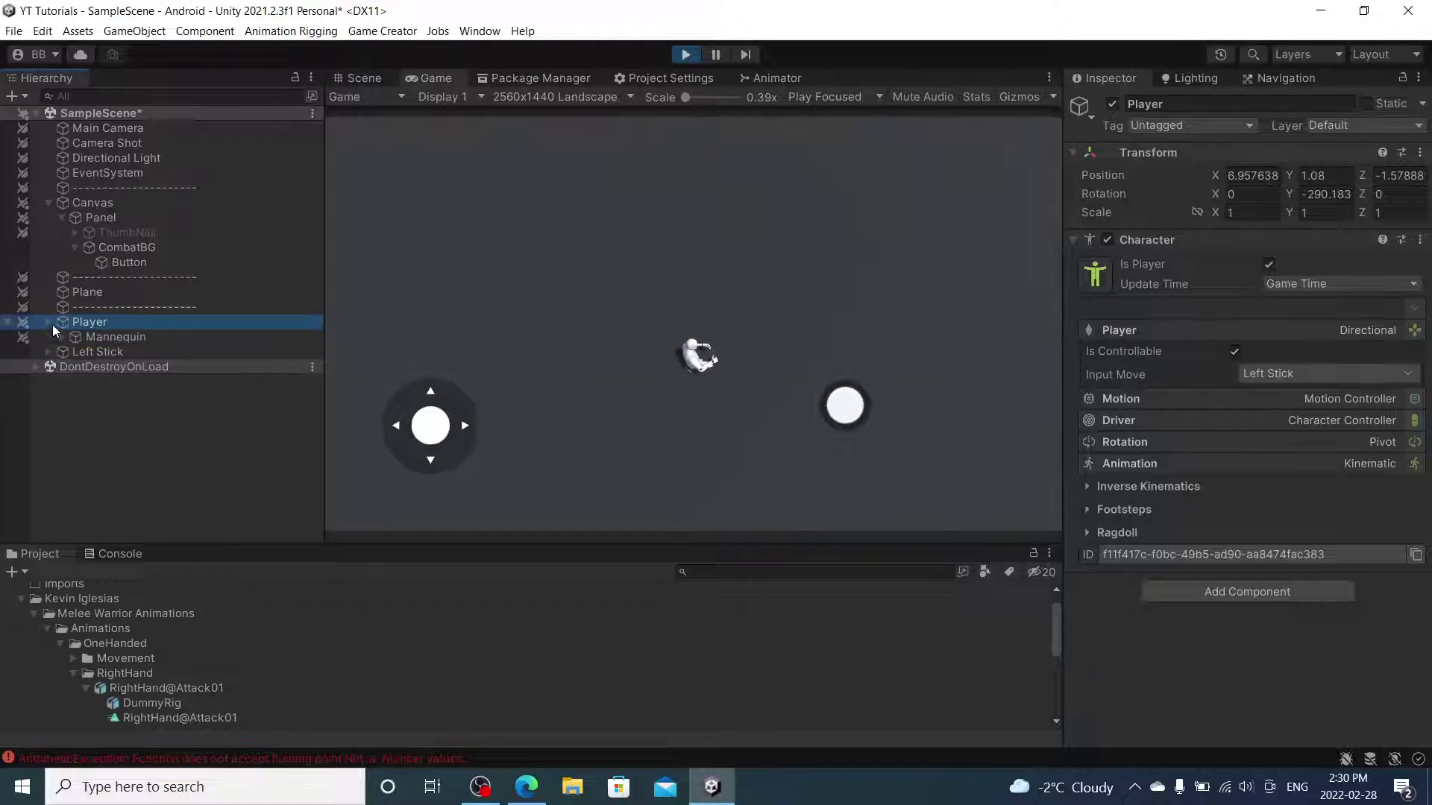
{"action": "left_click", "coordinate": [116, 338]}
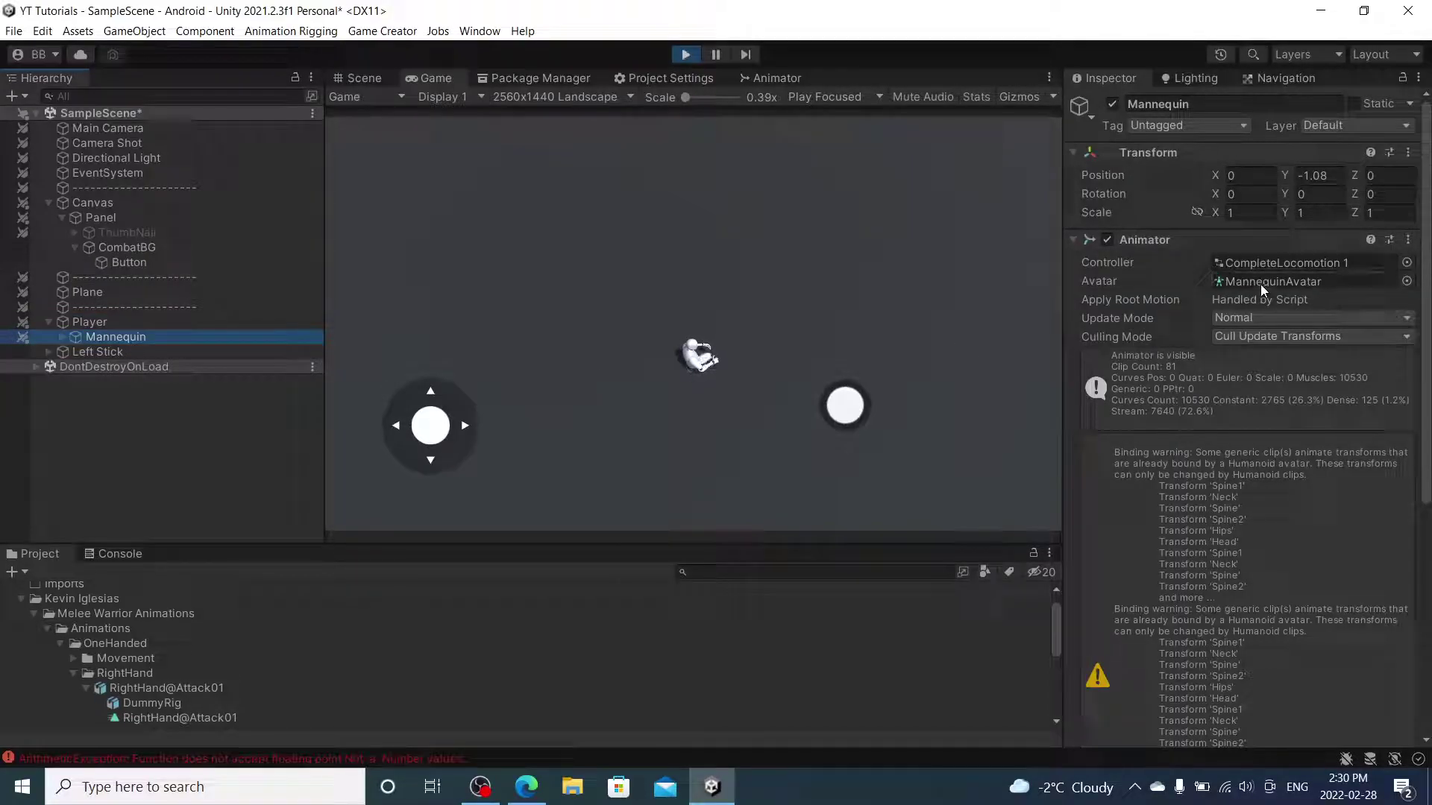
{"action": "left_click", "coordinate": [49, 323]}
{"action": "left_click_drag", "start_coordinate": [431, 426], "coordinate": [839, 402]}
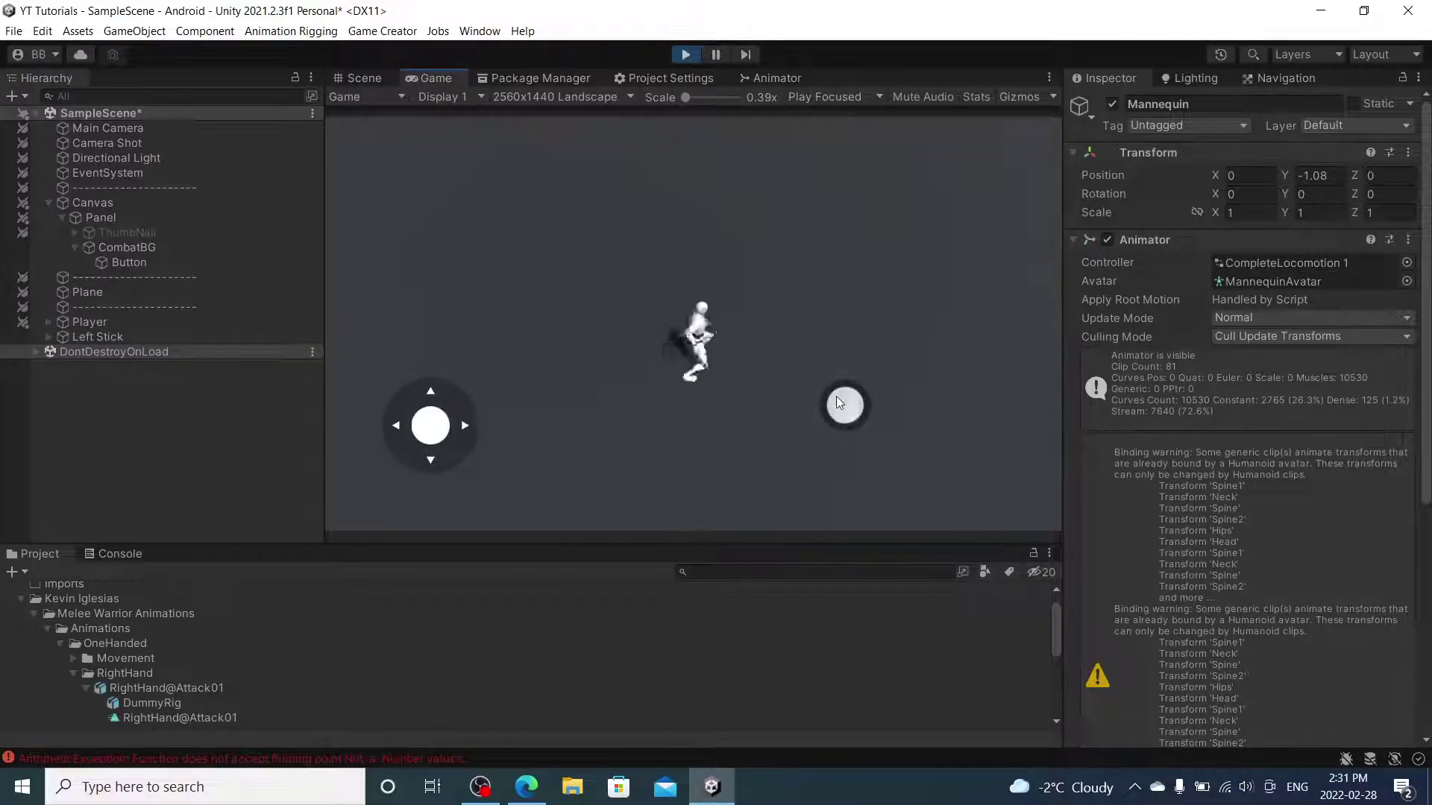
Exit play mode, duplicate the CombatBG object, and place the copy at Pos X 740.41 and Pos Y -113.3.
{"action": "mouse_move", "coordinate": [432, 426]}
{"action": "left_mouse_down"}
{"action": "mouse_move", "coordinate": [431, 396]}
{"action": "mouse_move", "coordinate": [431, 421]}
{"action": "left_mouse_up"}
{"action": "left_click", "coordinate": [685, 54]}
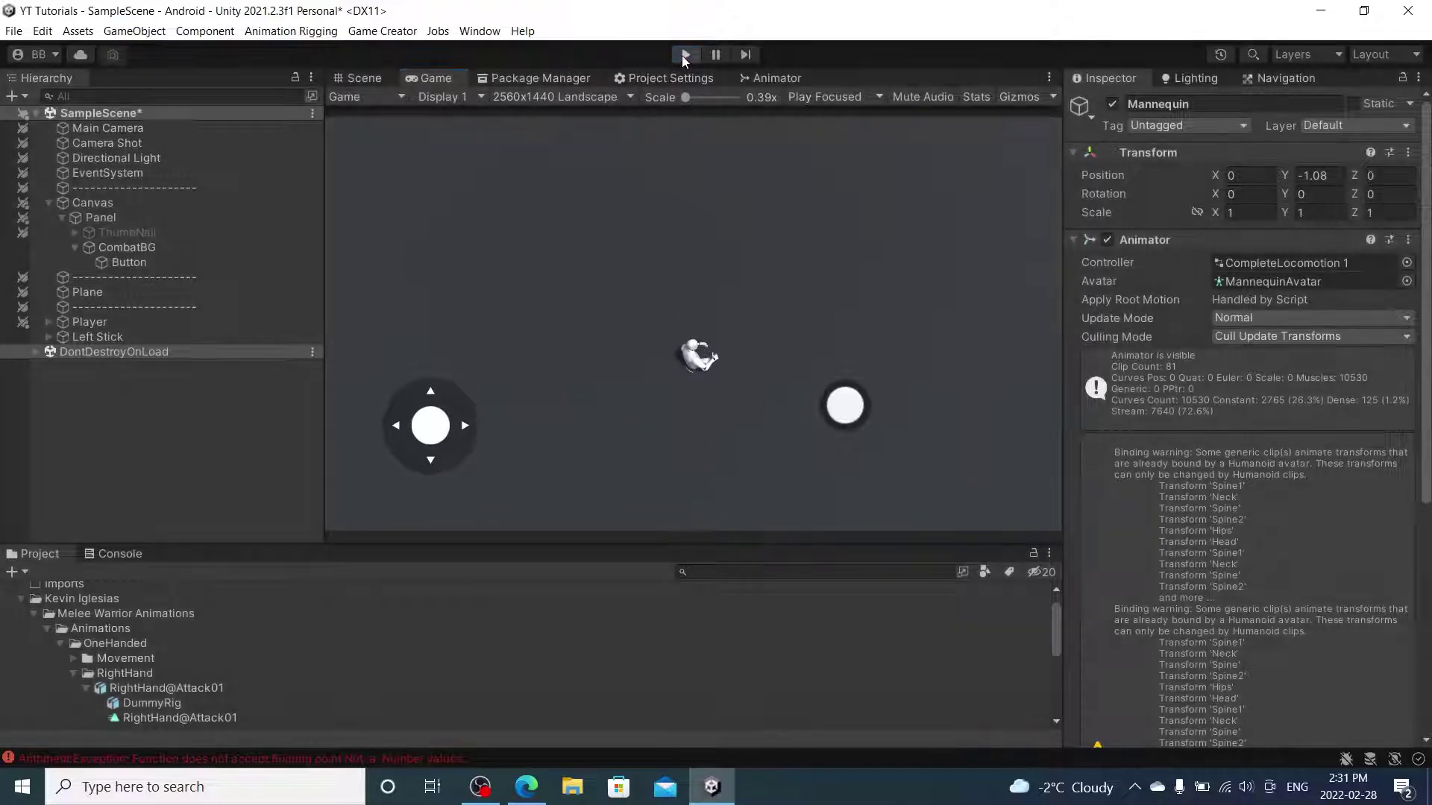
{"action": "left_click", "coordinate": [133, 249]}
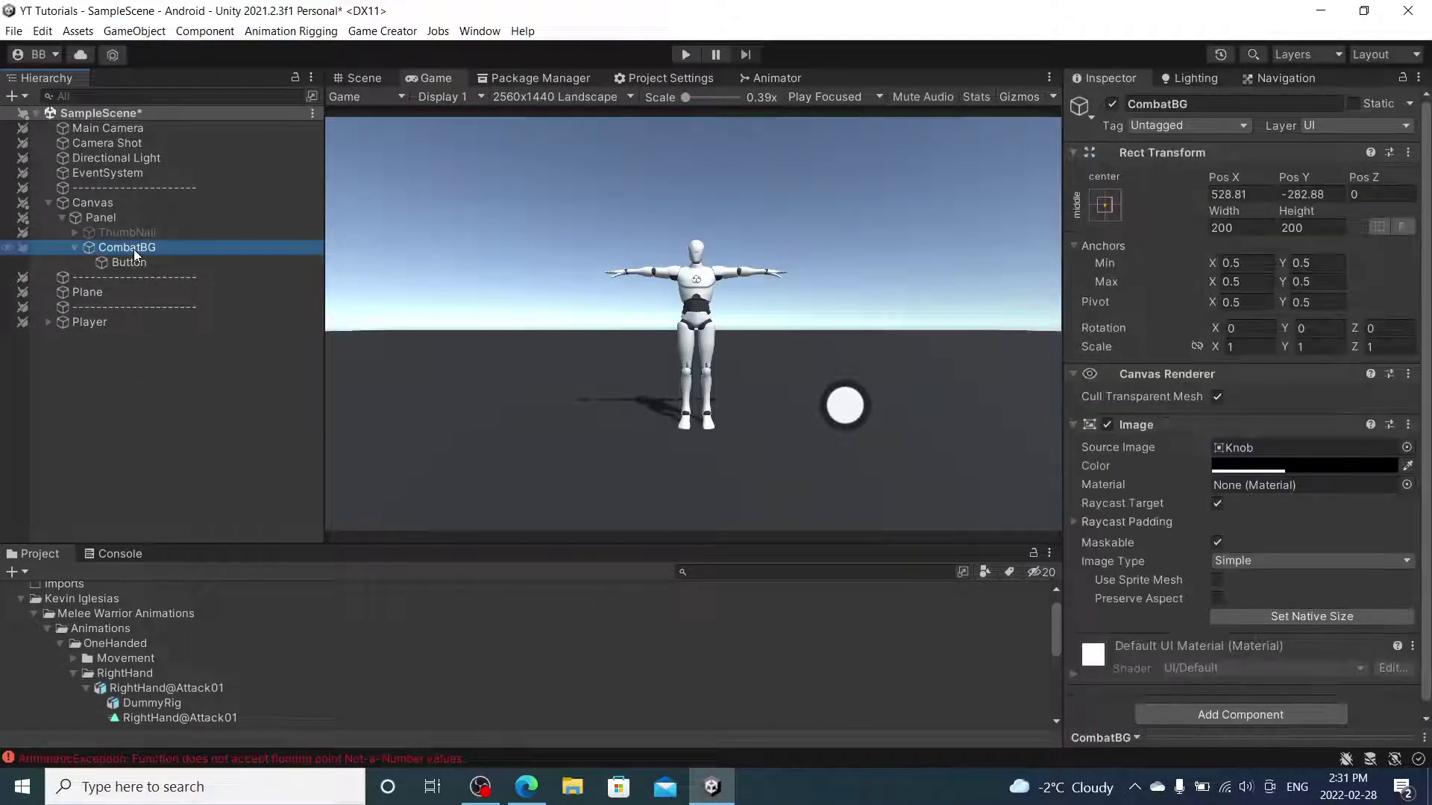
{"action": "key", "text": "ctrl+d"}
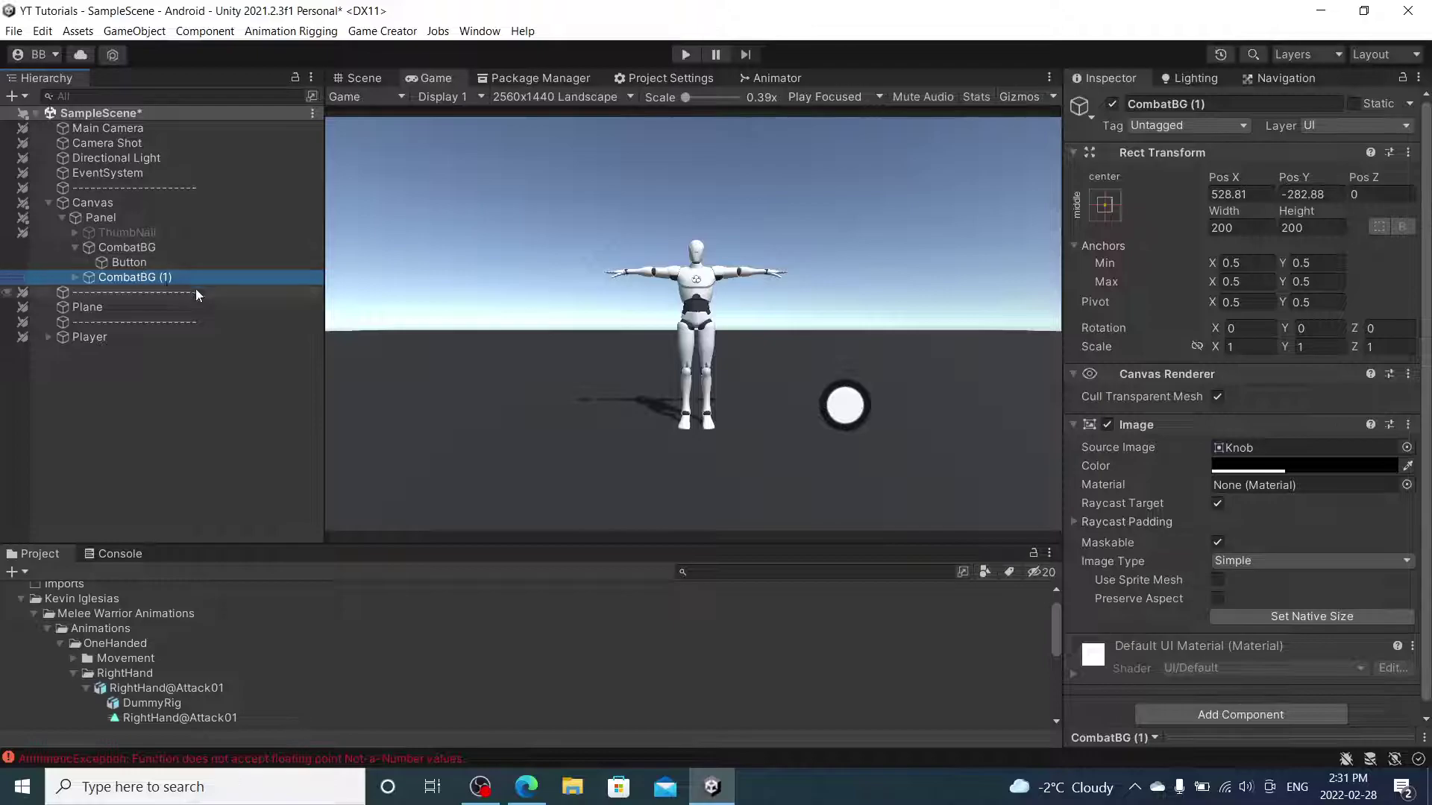
{"action": "left_click", "coordinate": [74, 277]}
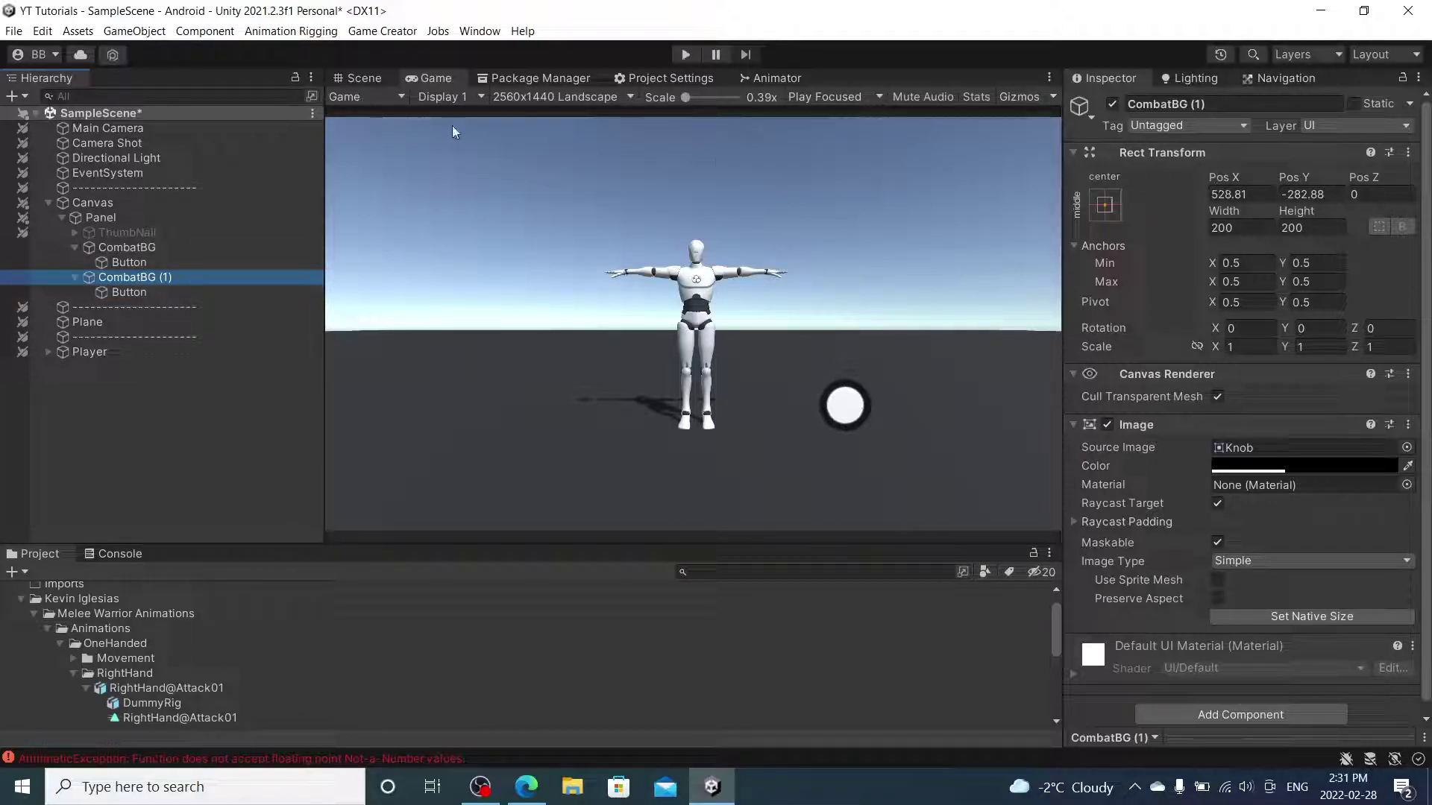
{"action": "left_click_drag", "start_coordinate": [1223, 177], "coordinate": [22, 668]}
{"action": "left_click_drag", "start_coordinate": [1303, 181], "coordinate": [124, 286]}
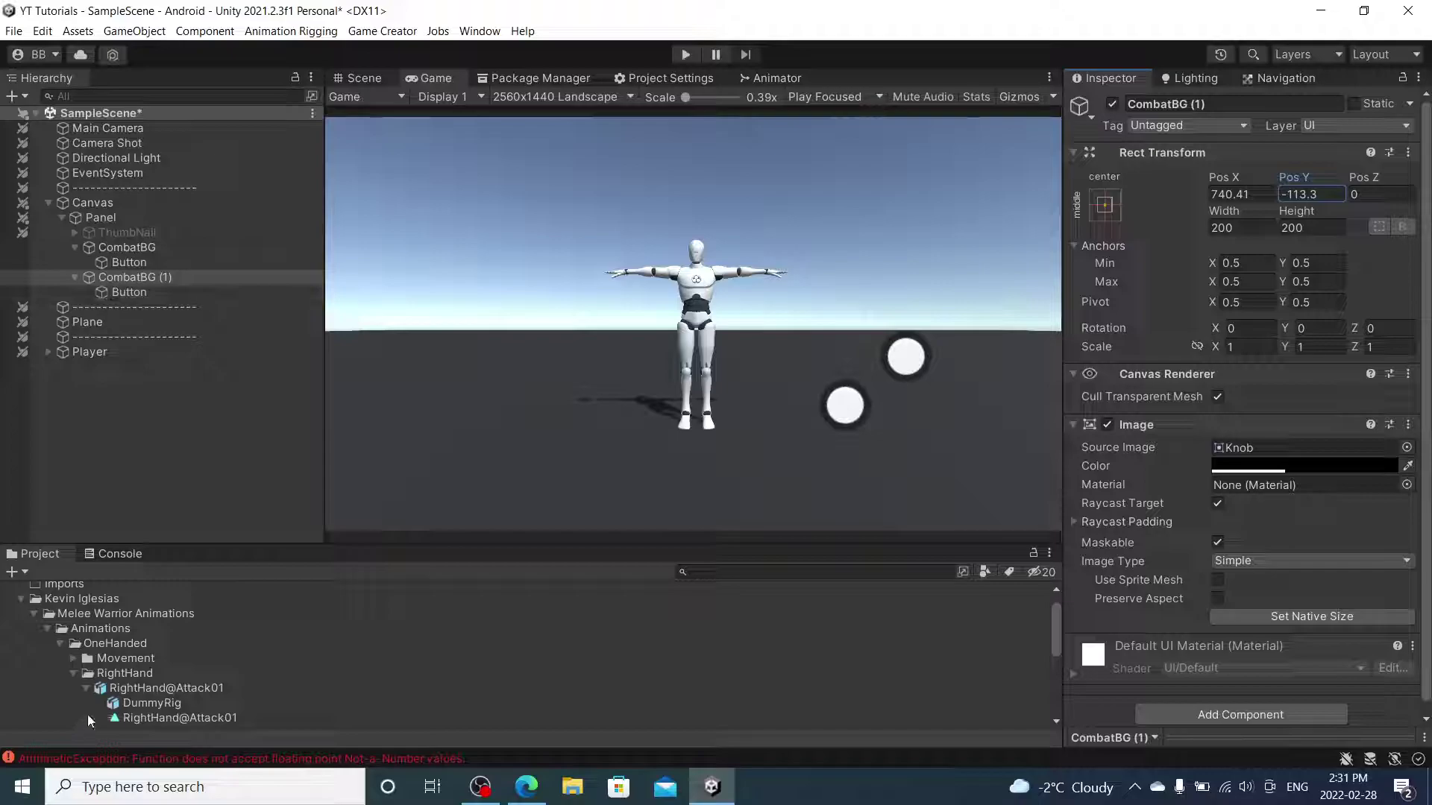
Set the animation clip of the copied button's player gesture instruction to Shield@ShieldAttack01 from the OneHanded Shield animations.
{"action": "left_click", "coordinate": [73, 675]}
{"action": "left_click", "coordinate": [74, 689]}
{"action": "scroll", "coordinate": [180, 674], "scroll_direction": "down", "scroll_amount": 2}
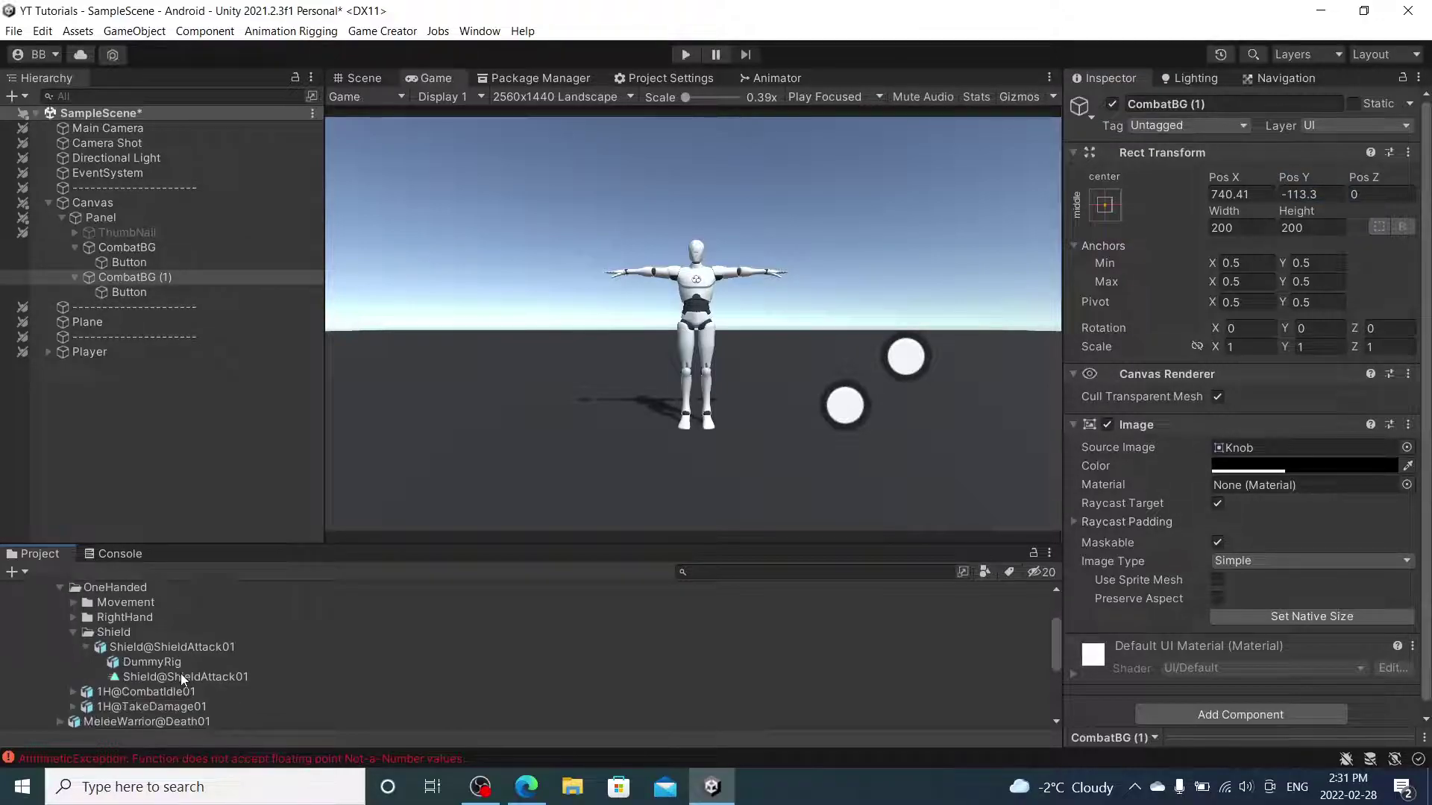
{"action": "left_click", "coordinate": [134, 293]}
{"action": "scroll", "coordinate": [660, 594], "scroll_direction": "up", "scroll_amount": 1}
{"action": "scroll", "coordinate": [1272, 640], "scroll_direction": "down", "scroll_amount": 5}
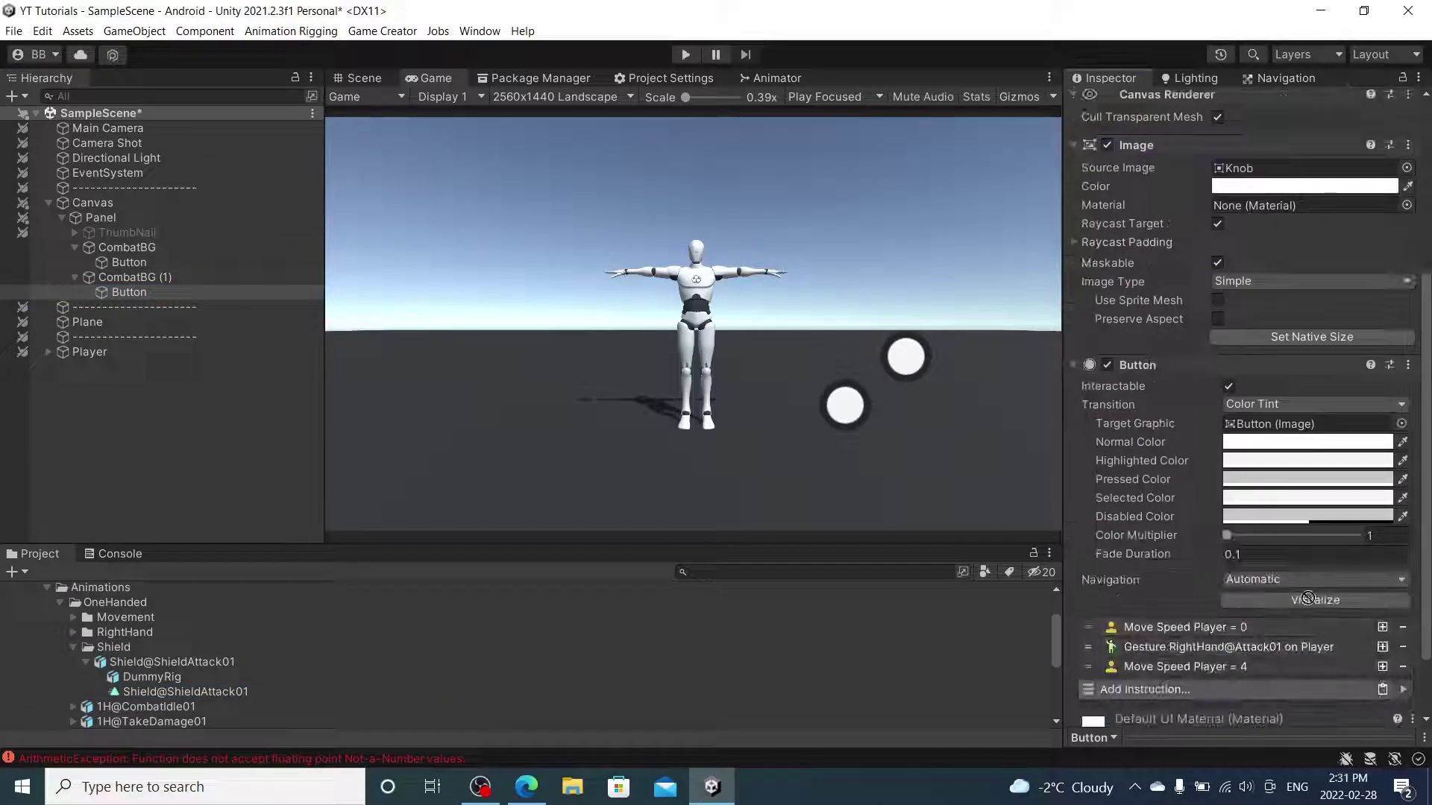
{"action": "left_click", "coordinate": [1265, 648]}
{"action": "scroll", "coordinate": [1265, 648], "scroll_direction": "down", "scroll_amount": 3}
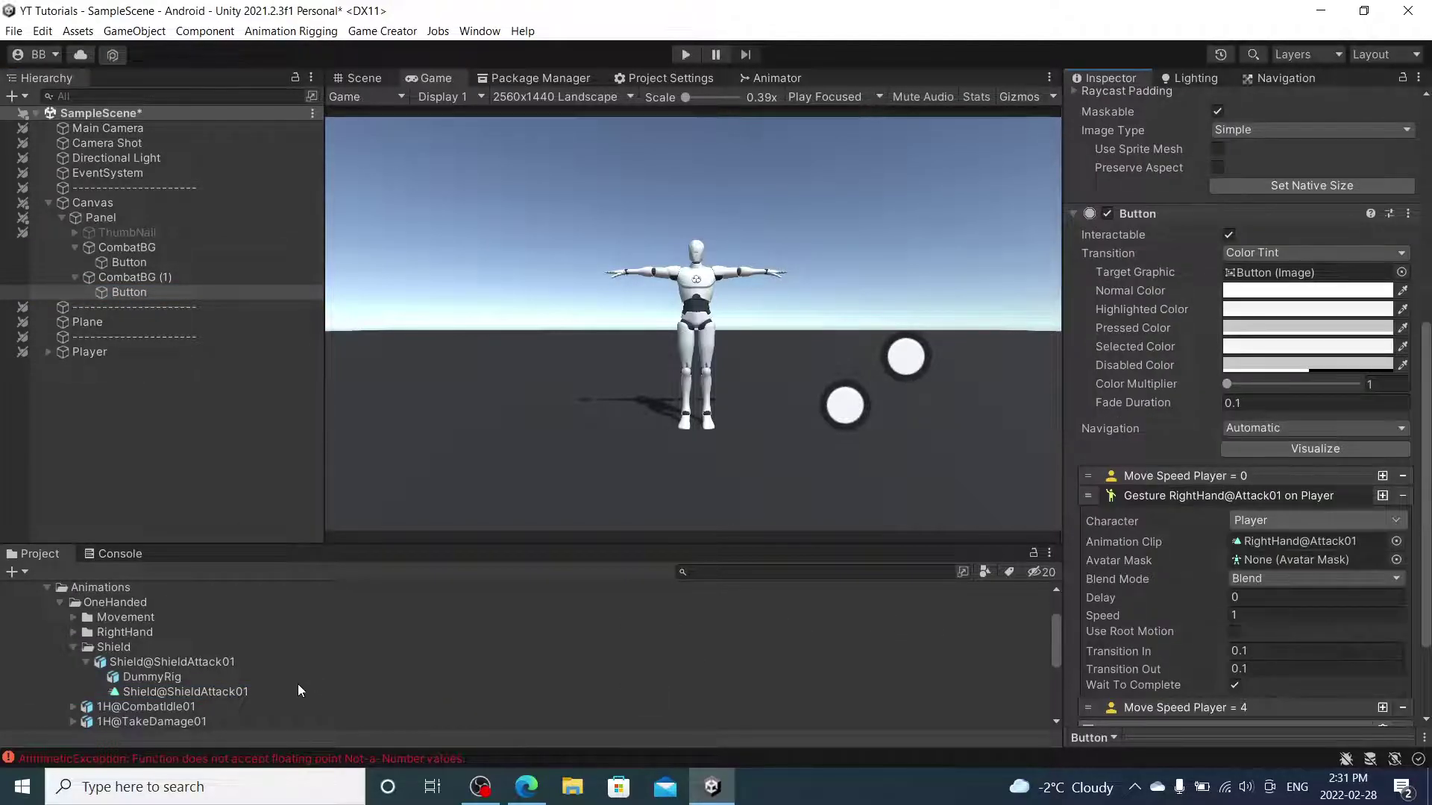
{"action": "left_click_drag", "start_coordinate": [254, 695], "coordinate": [1281, 540]}
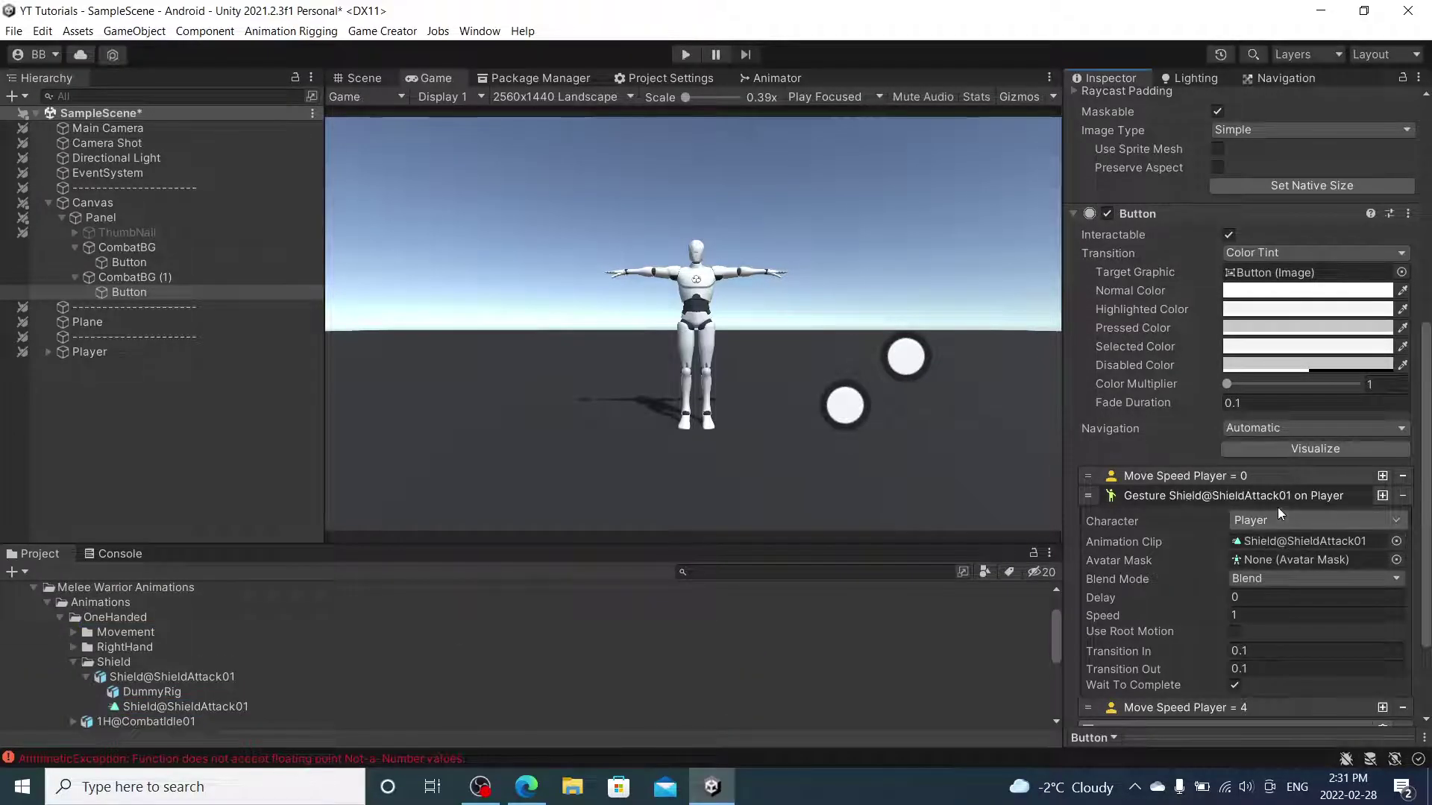
{"action": "left_click", "coordinate": [1268, 496]}
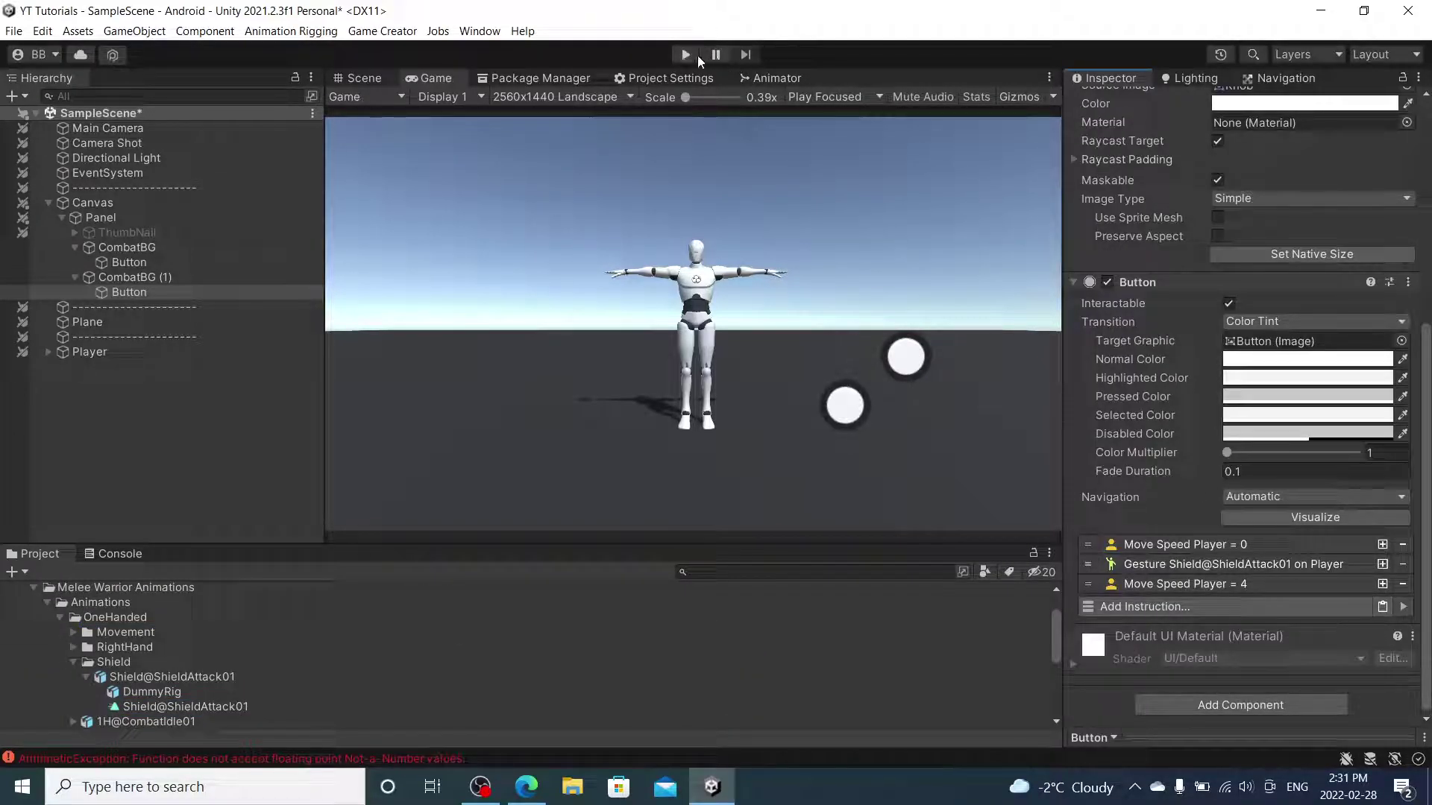
Run the game, test the joystick and both attack buttons, and stop the game.
{"action": "left_click", "coordinate": [695, 56]}
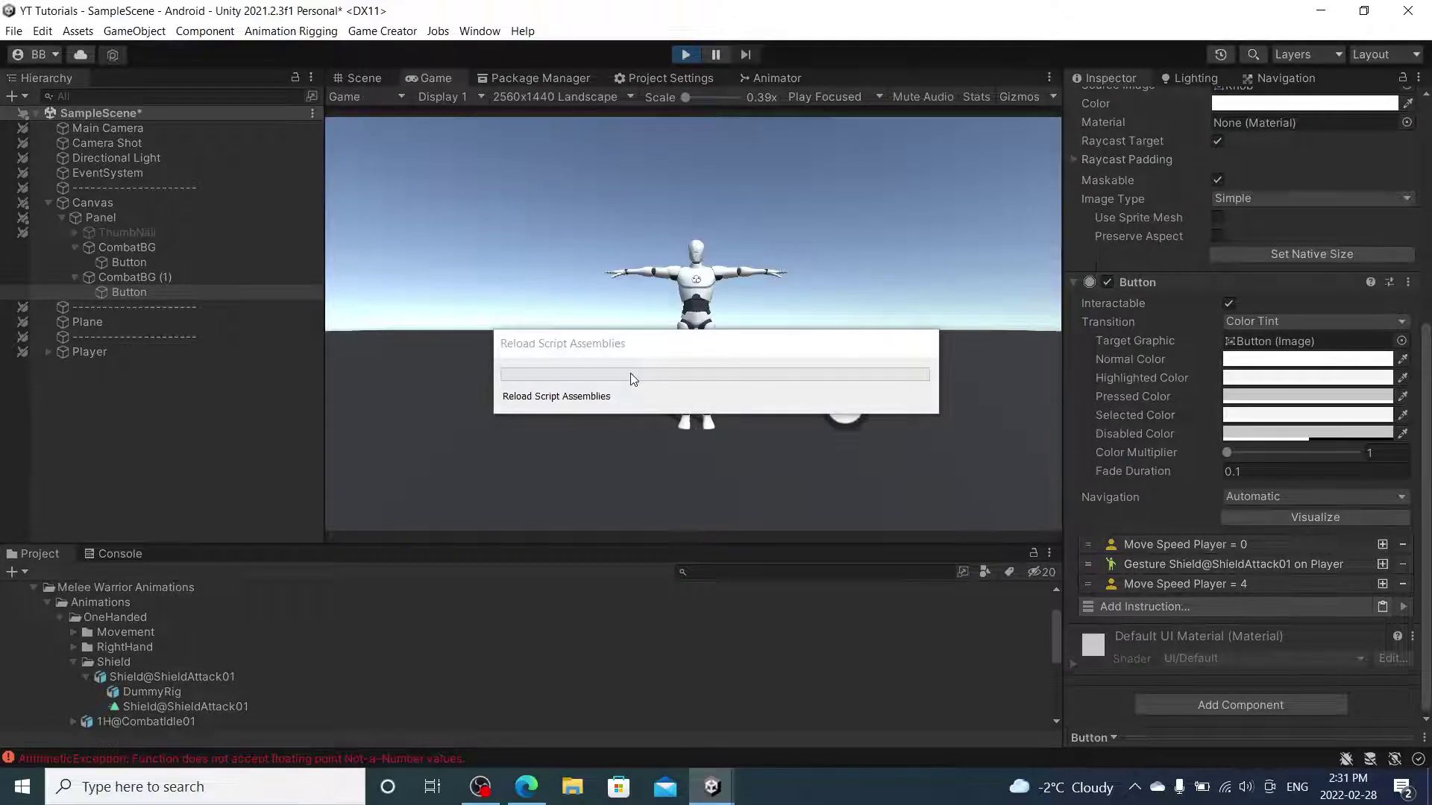
{"action": "left_click_drag", "start_coordinate": [440, 426], "coordinate": [847, 408]}
{"action": "left_click", "coordinate": [846, 408]}
{"action": "left_click", "coordinate": [897, 367]}
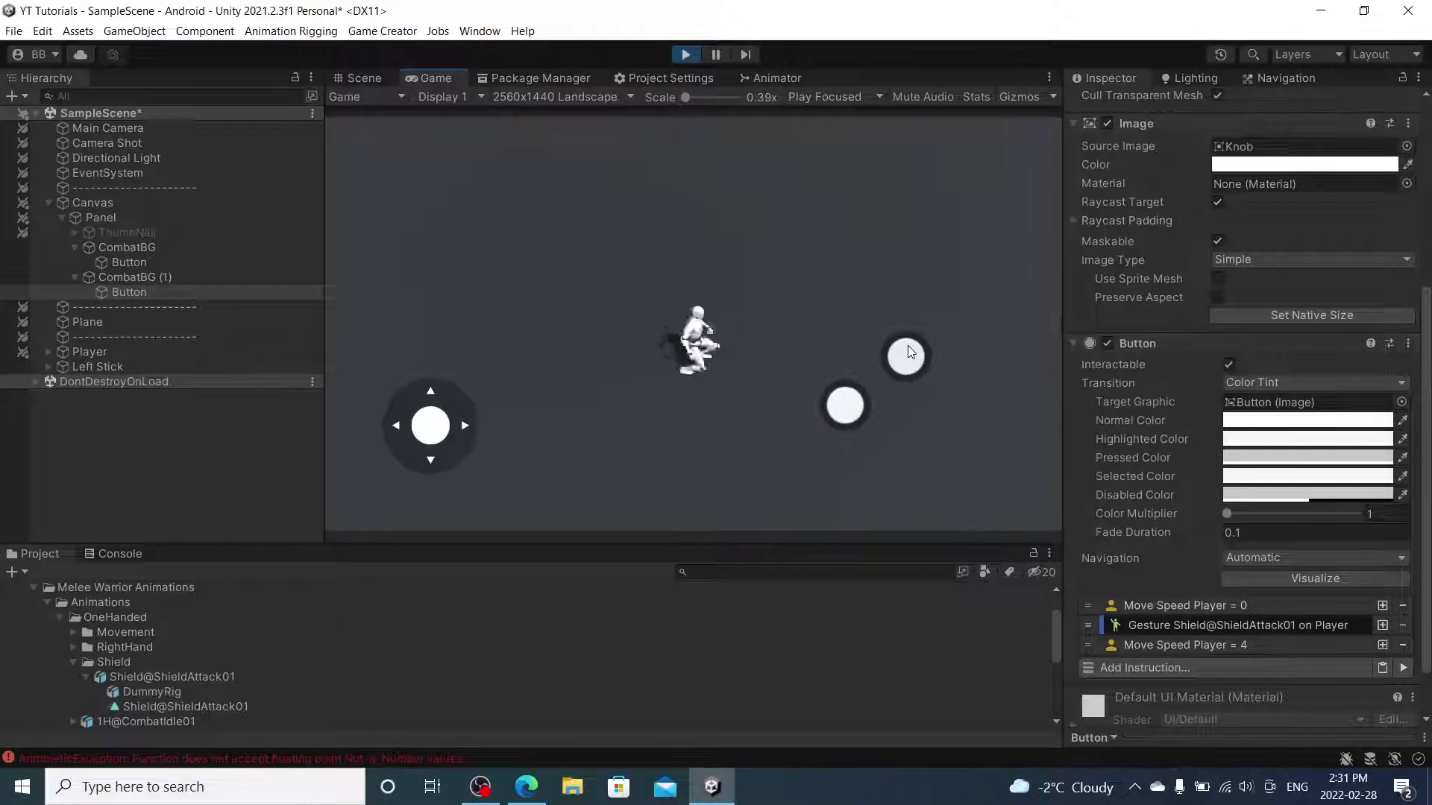
{"action": "left_click", "coordinate": [686, 54]}
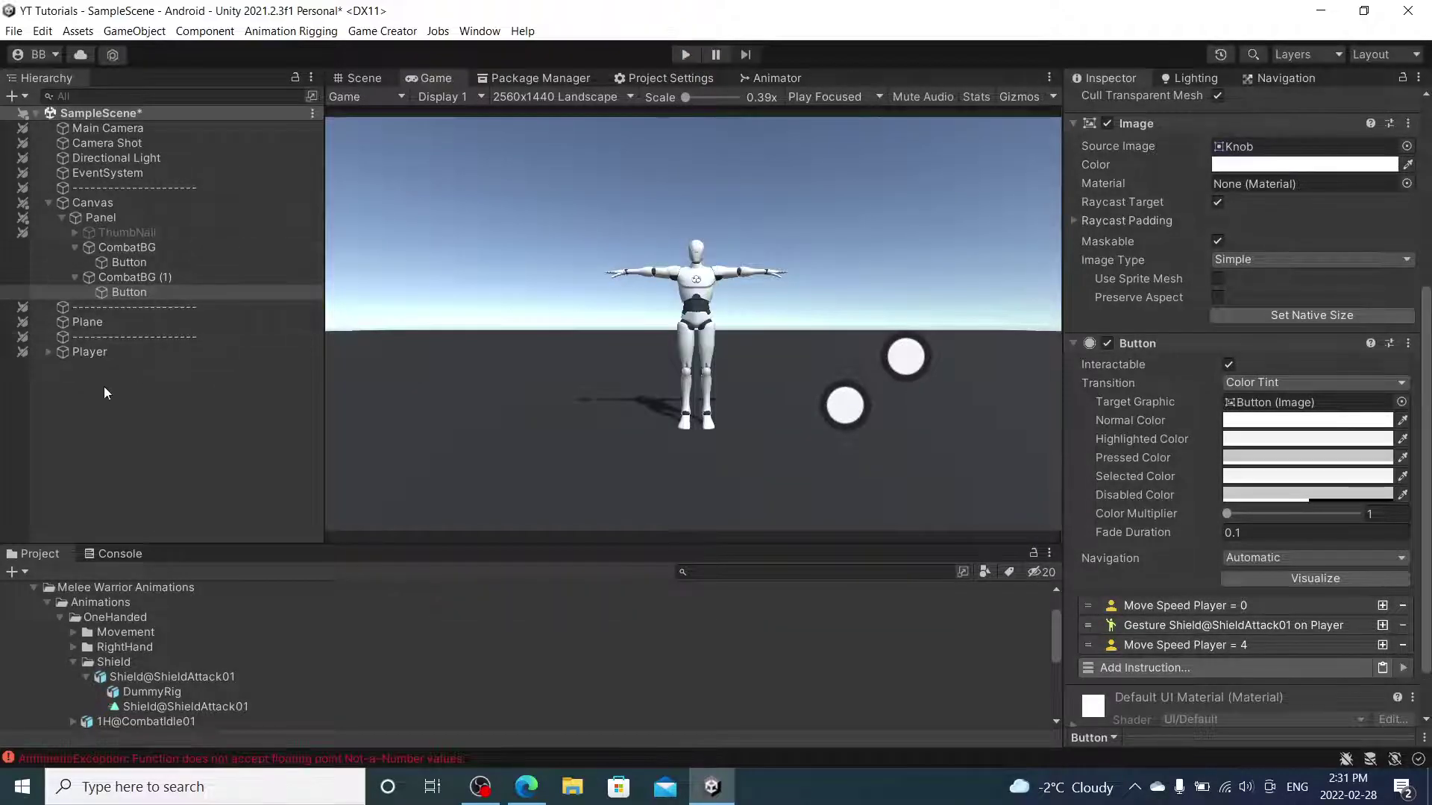
Expand the Player's Mannequin armature through the spine, shoulders and arms down to the LeftHand and RightHand bones.
{"action": "left_click", "coordinate": [48, 352]}
{"action": "left_click", "coordinate": [62, 366]}
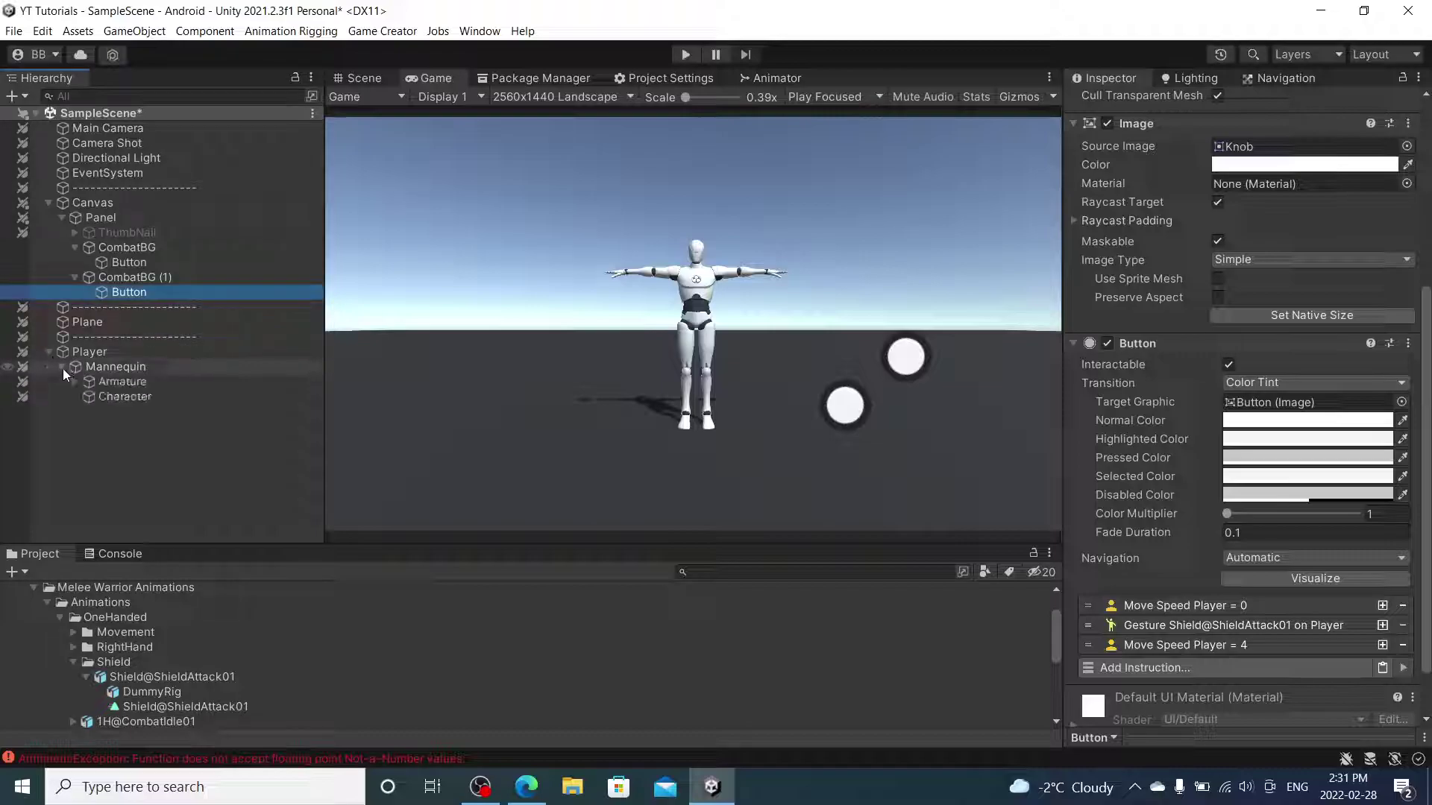
{"action": "left_click", "coordinate": [76, 383]}
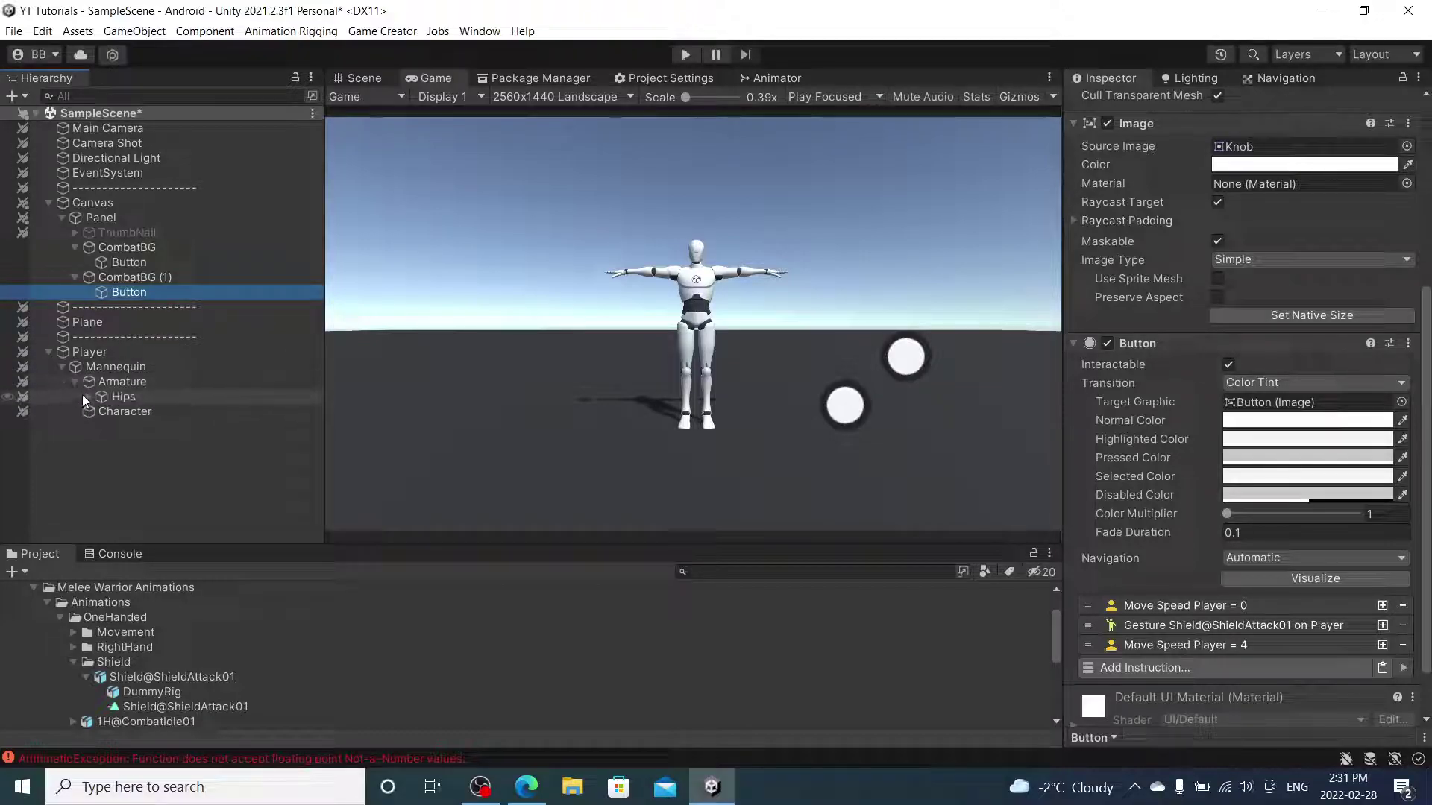
{"action": "left_click", "coordinate": [88, 398]}
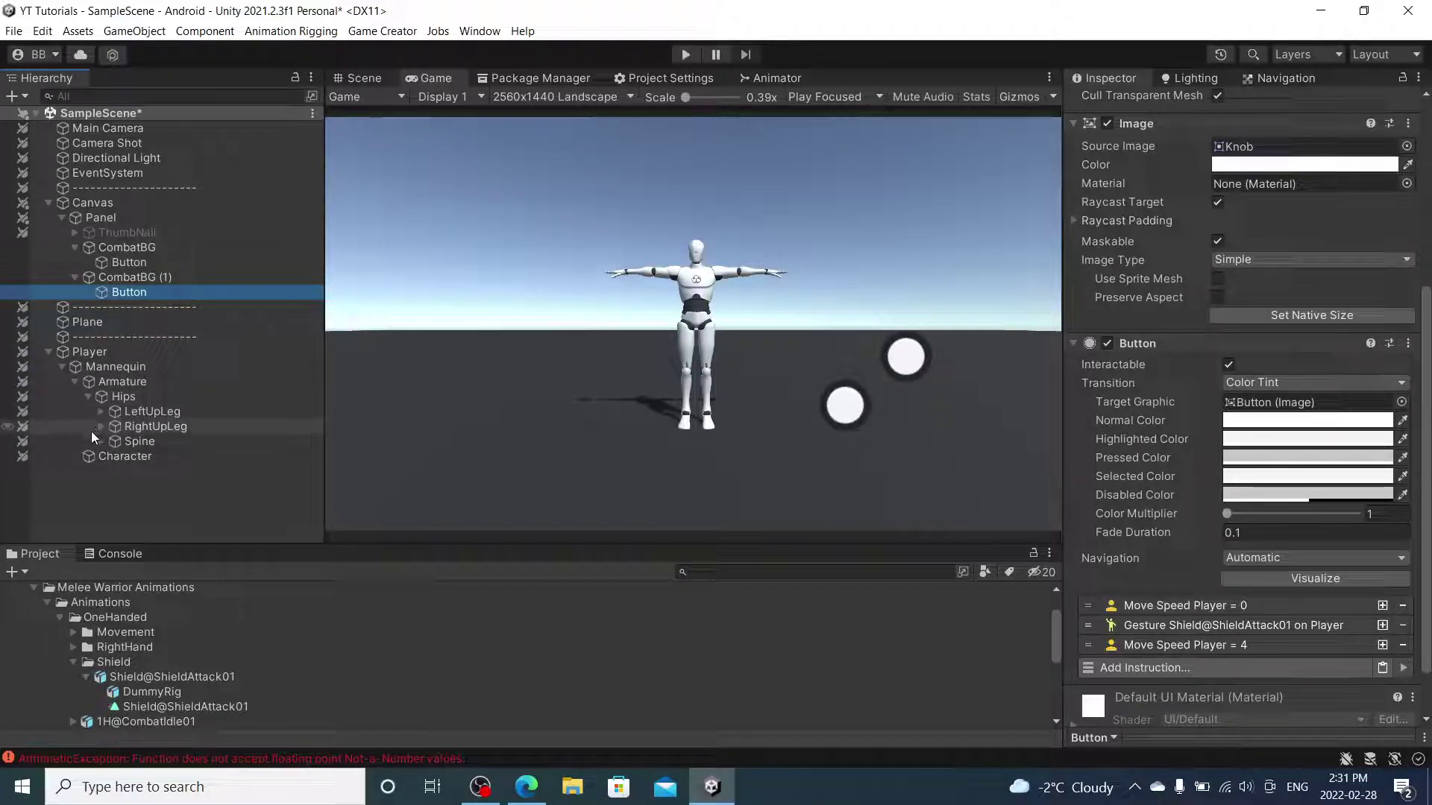
{"action": "left_click", "coordinate": [101, 442]}
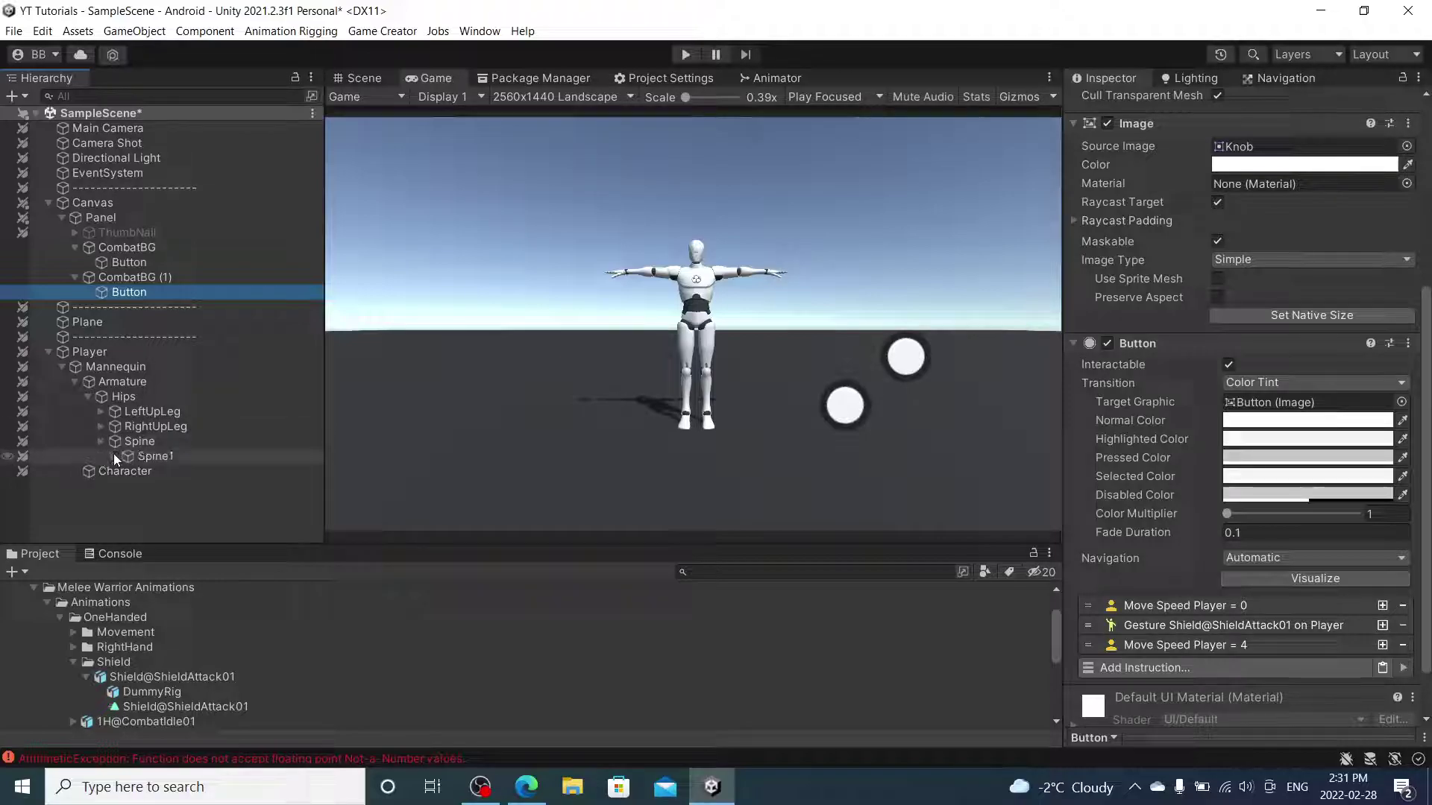
{"action": "left_click", "coordinate": [114, 455]}
{"action": "left_click", "coordinate": [127, 471]}
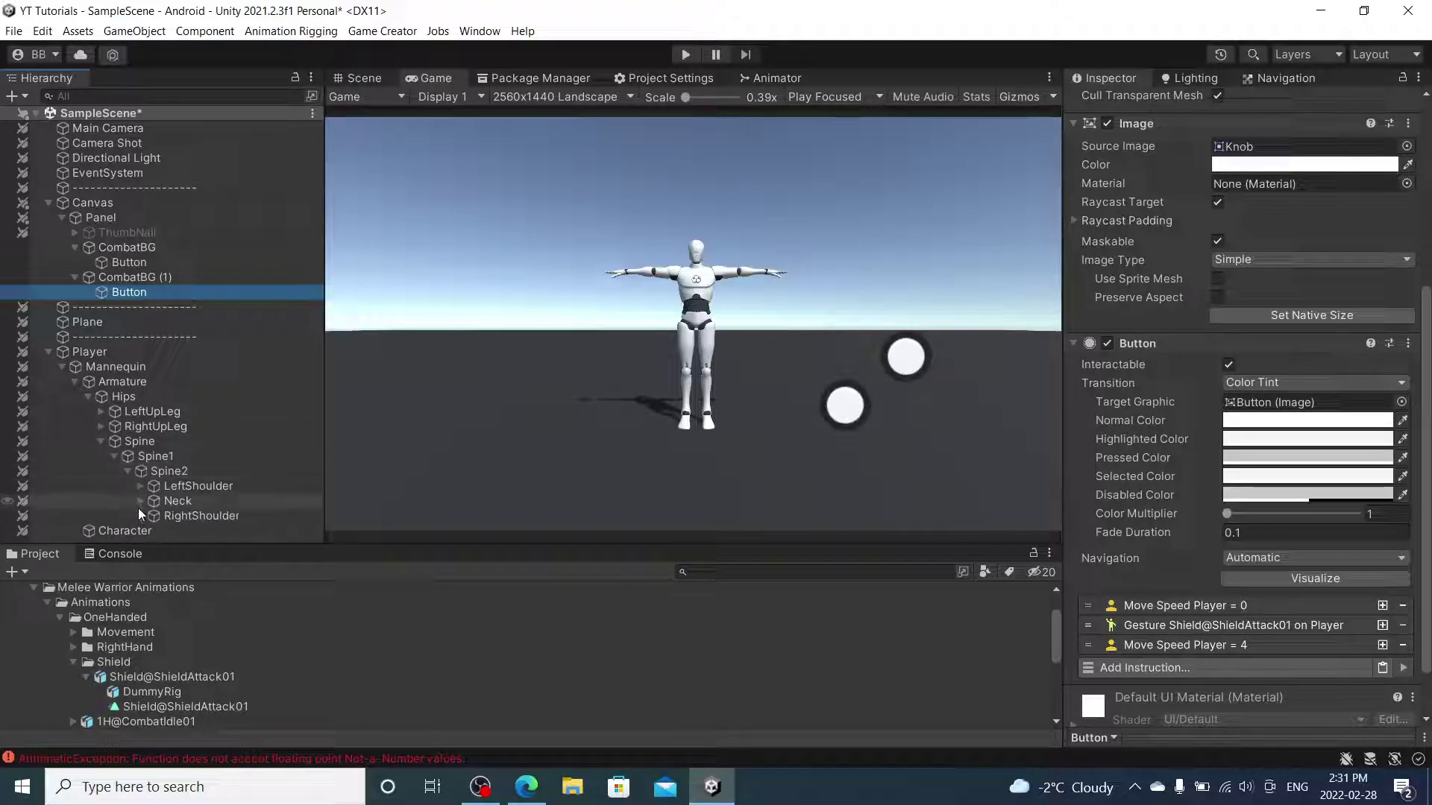
{"action": "left_click", "coordinate": [141, 515]}
{"action": "left_click", "coordinate": [139, 486]}
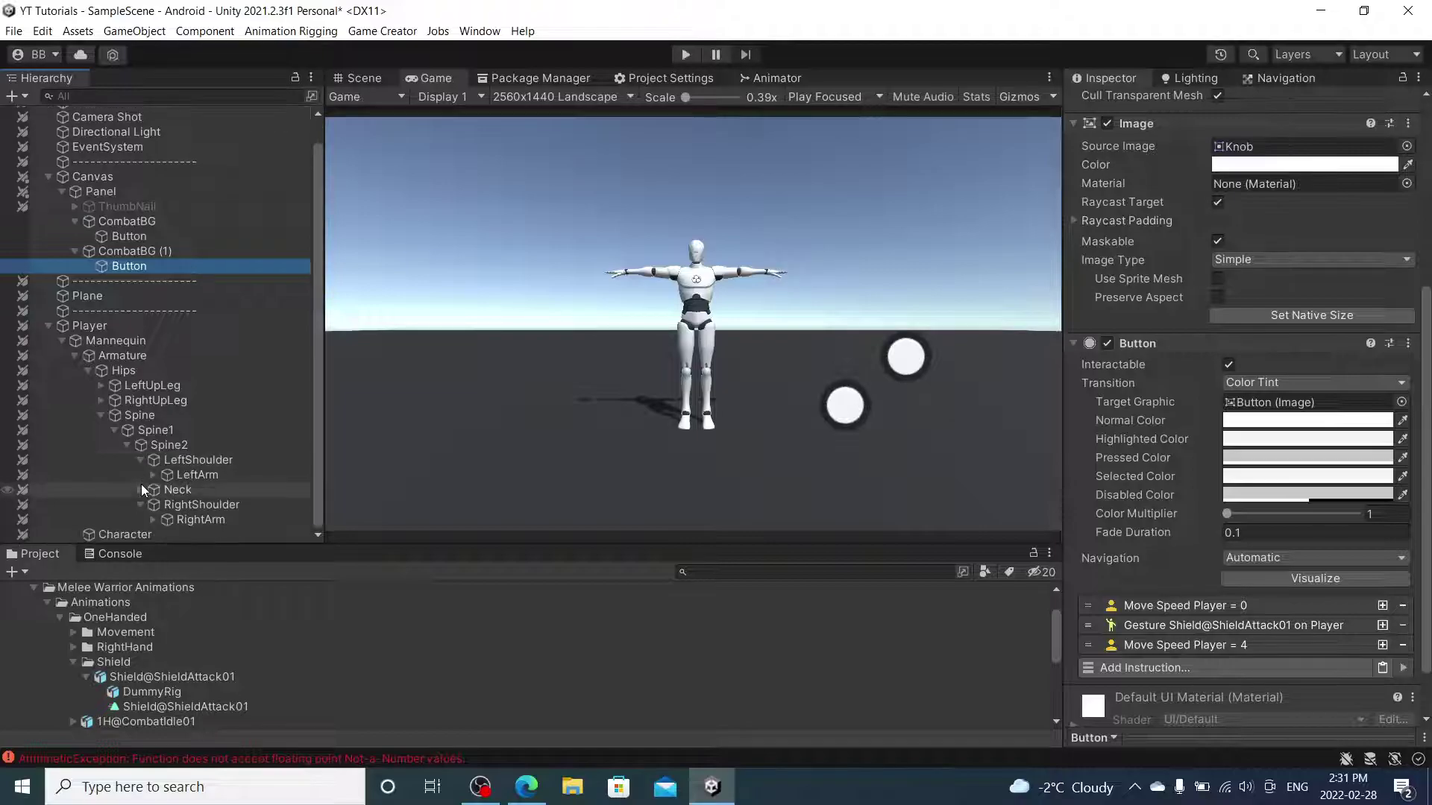
{"action": "left_click", "coordinate": [154, 517]}
{"action": "left_click", "coordinate": [154, 475]}
{"action": "left_click", "coordinate": [165, 518]}
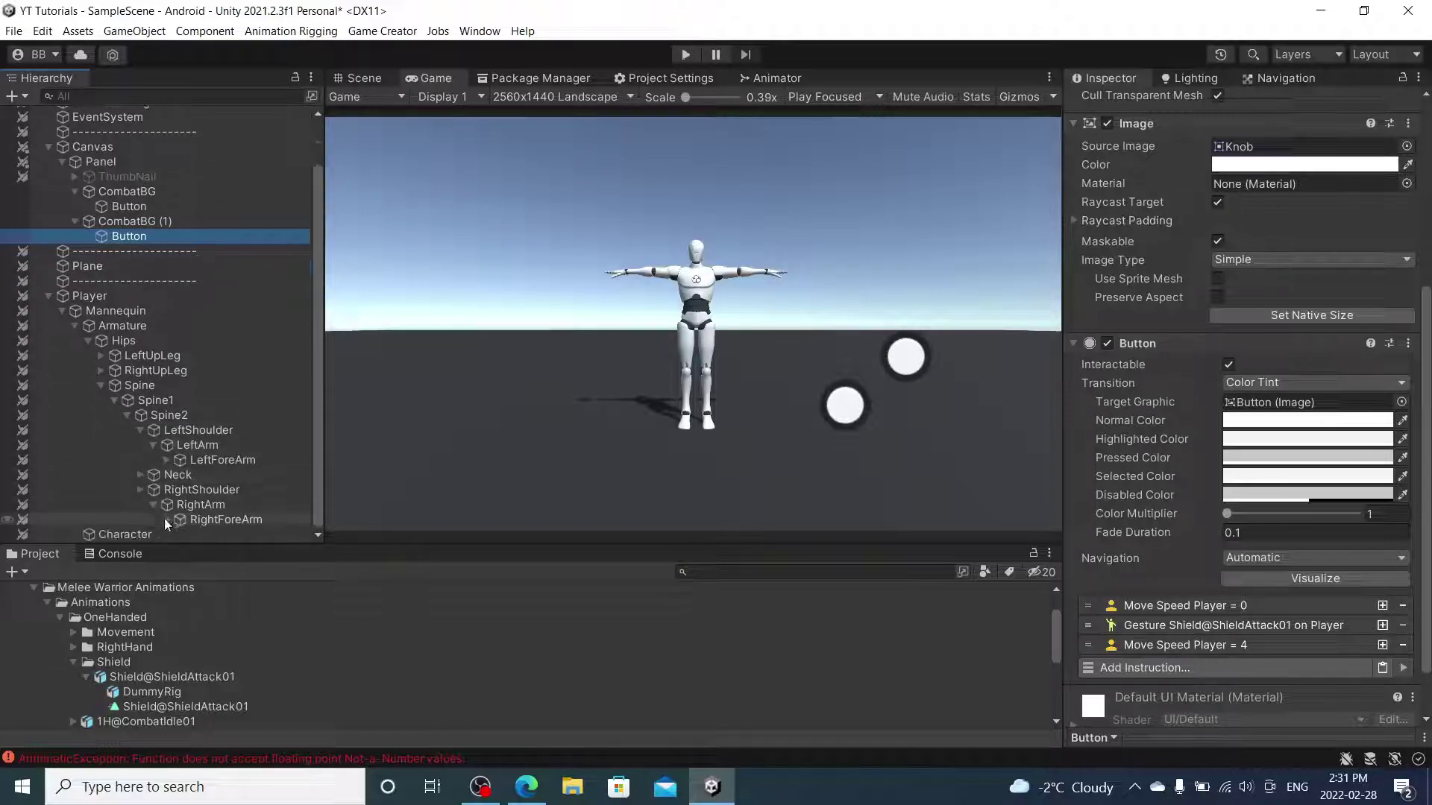
{"action": "left_click", "coordinate": [166, 459]}
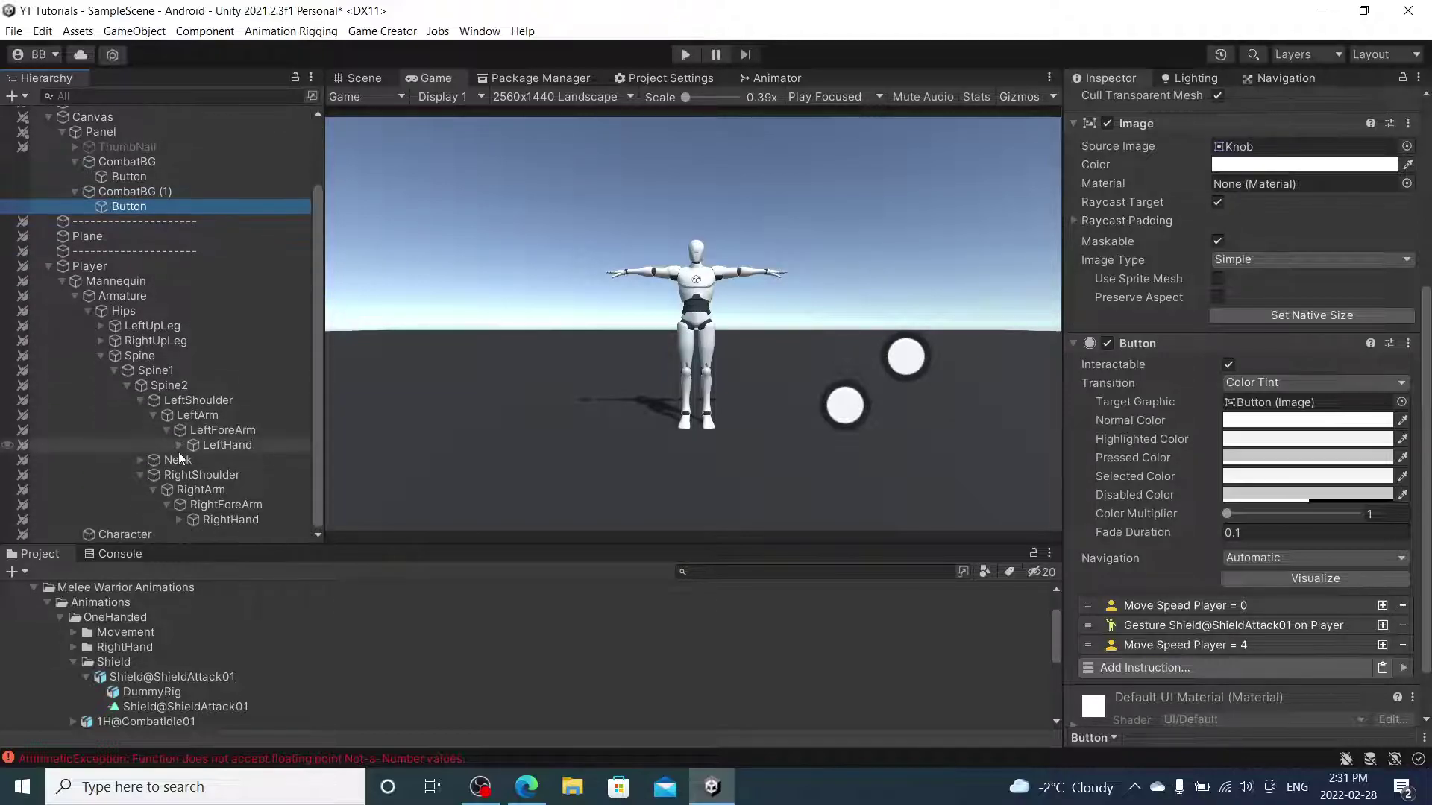
Add a 3D cube as a child of the RightHand bone and name it Sword.
{"action": "right_click", "coordinate": [231, 519]}
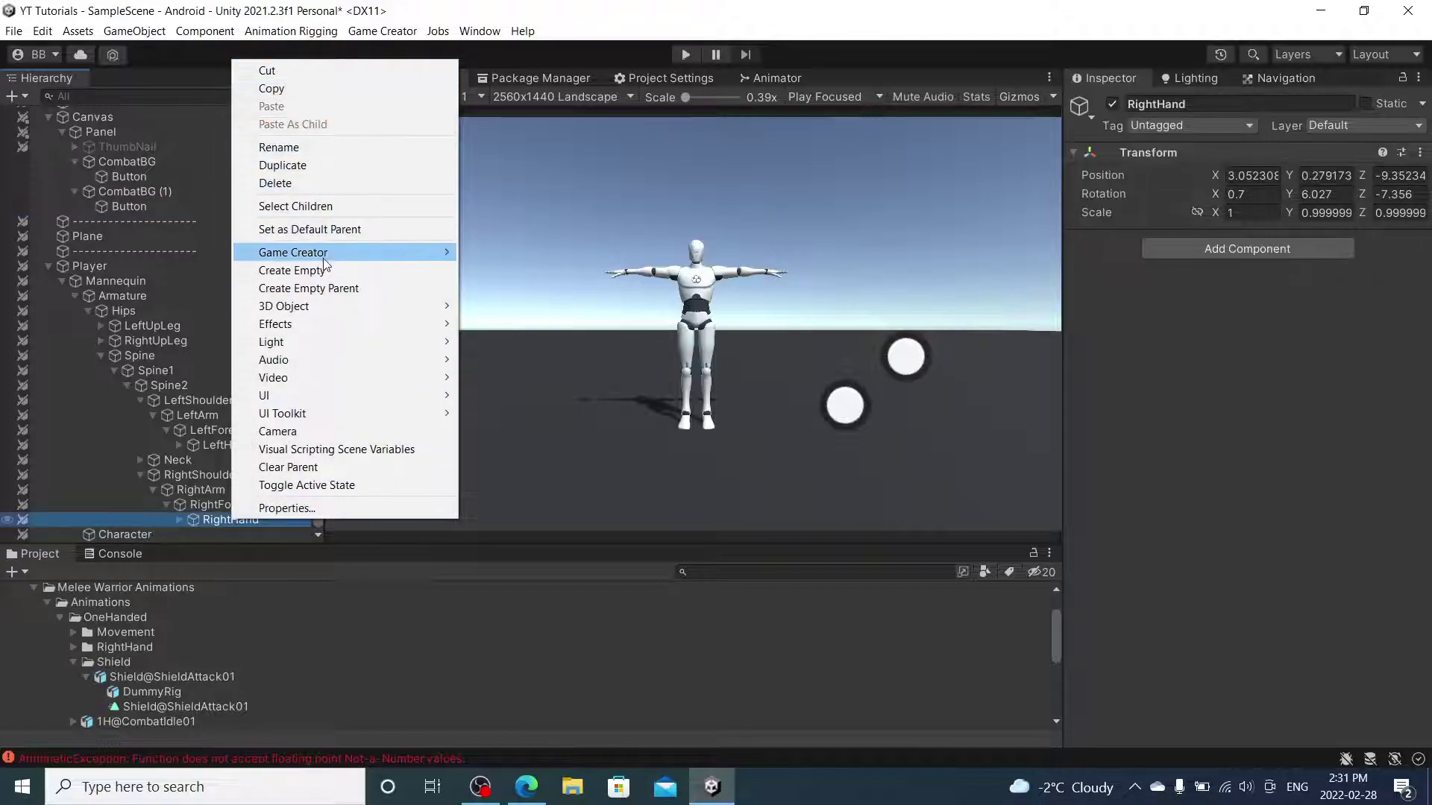
{"action": "mouse_move", "coordinate": [355, 303]}
{"action": "left_click", "coordinate": [525, 307]}
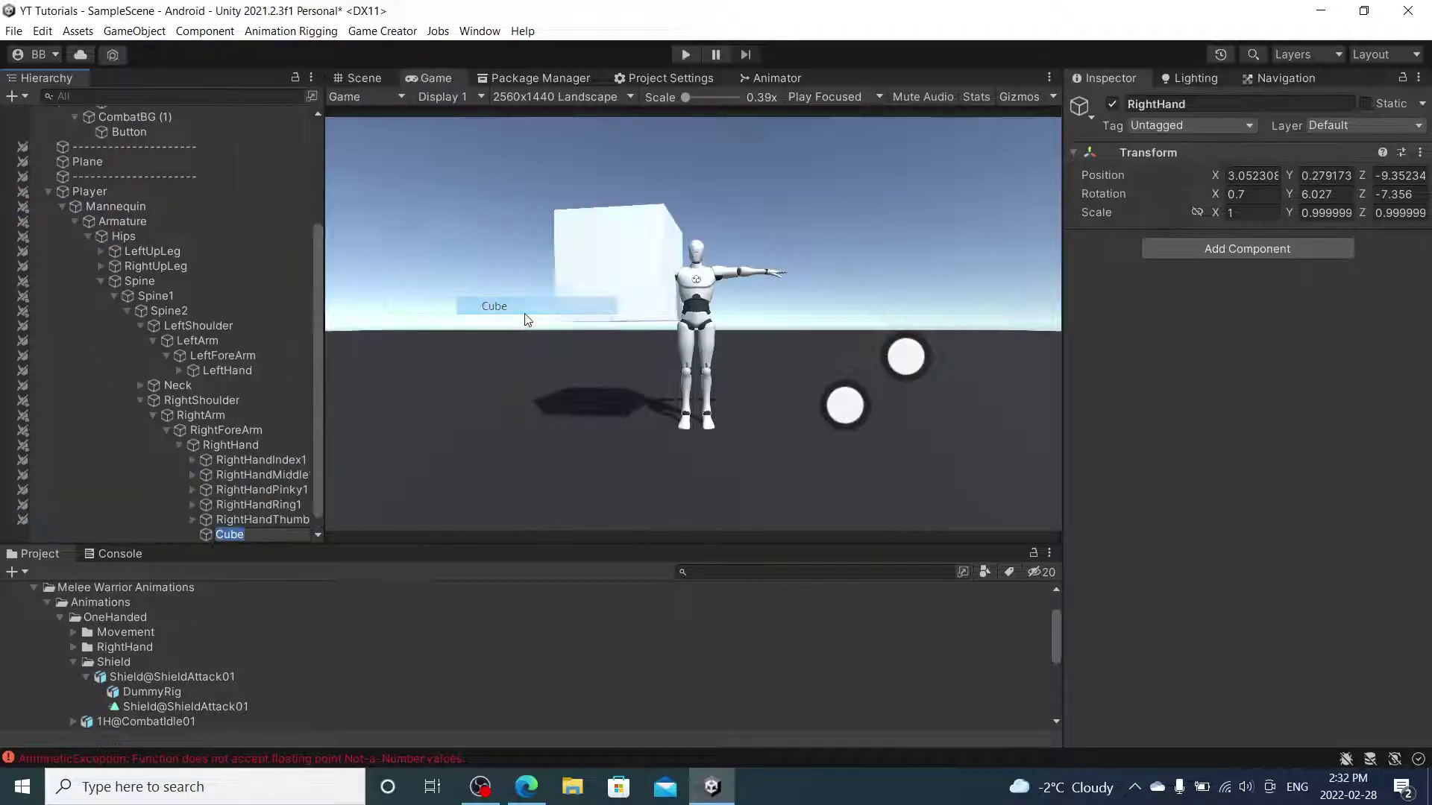
{"action": "key", "text": "Return"}
{"action": "type", "text": "Sword"}
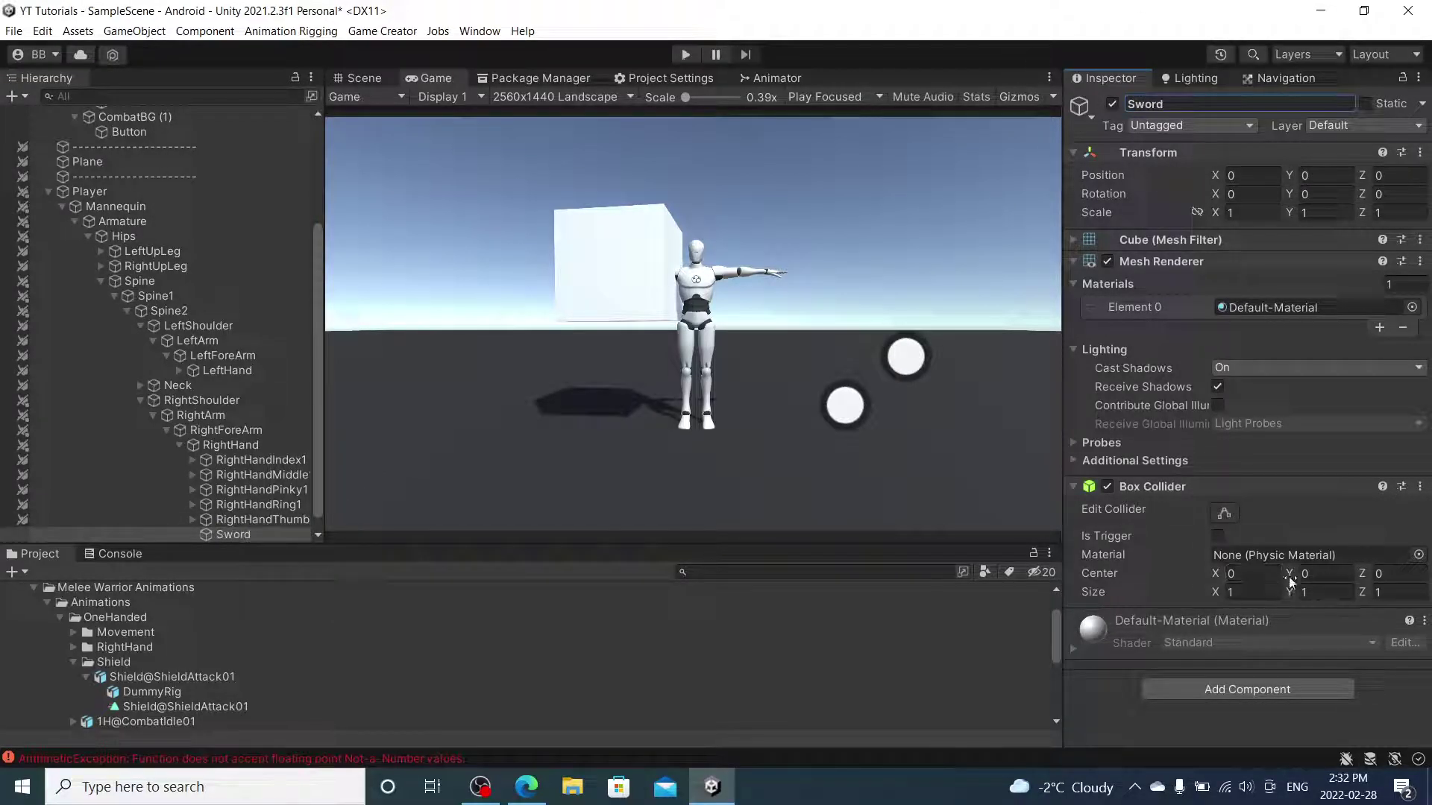
In the Scene view, shape the Sword cube into a thin blade with scale X 1.27, Y 0.02 and Z 0.02.
{"action": "left_click", "coordinate": [1216, 592]}
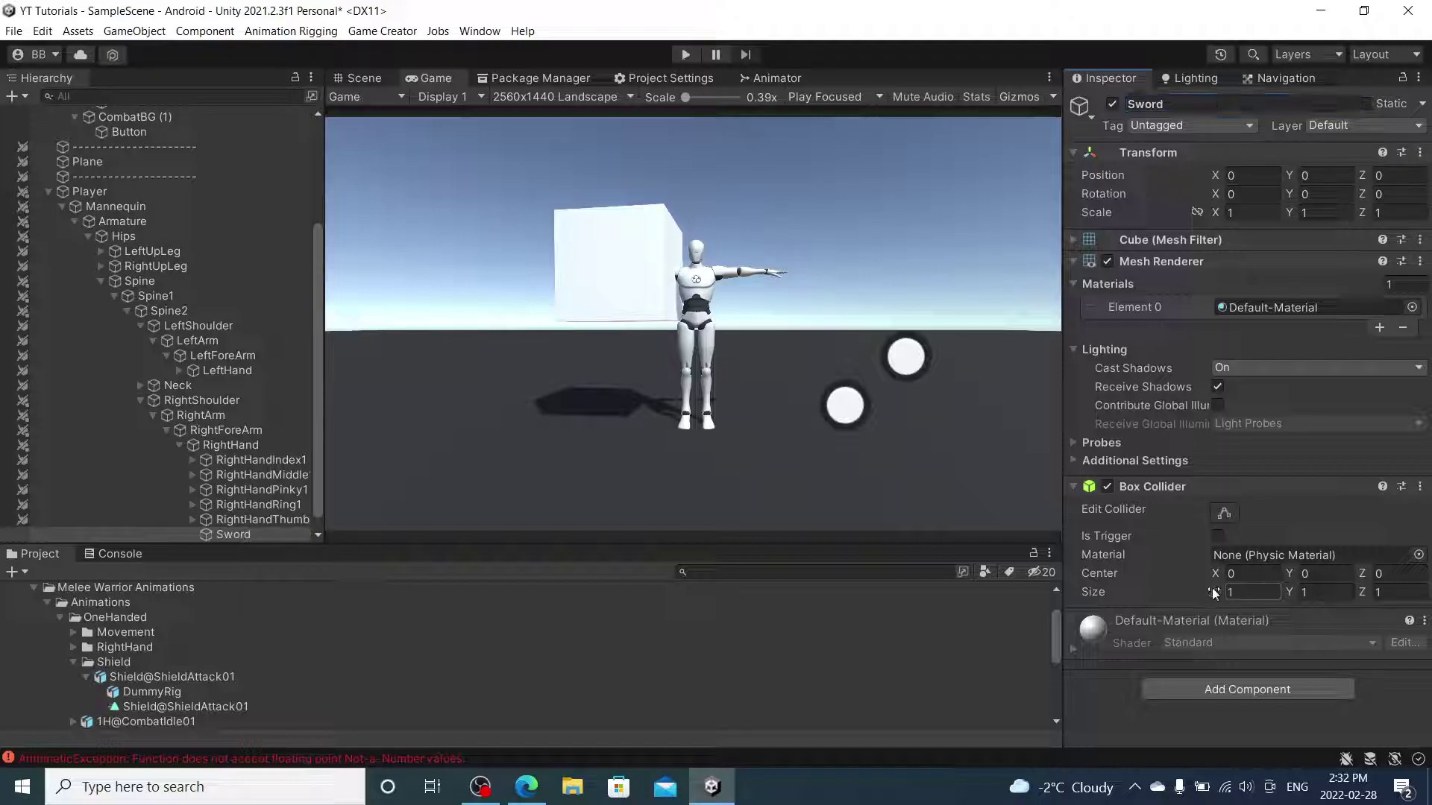
{"action": "left_click", "coordinate": [360, 79]}
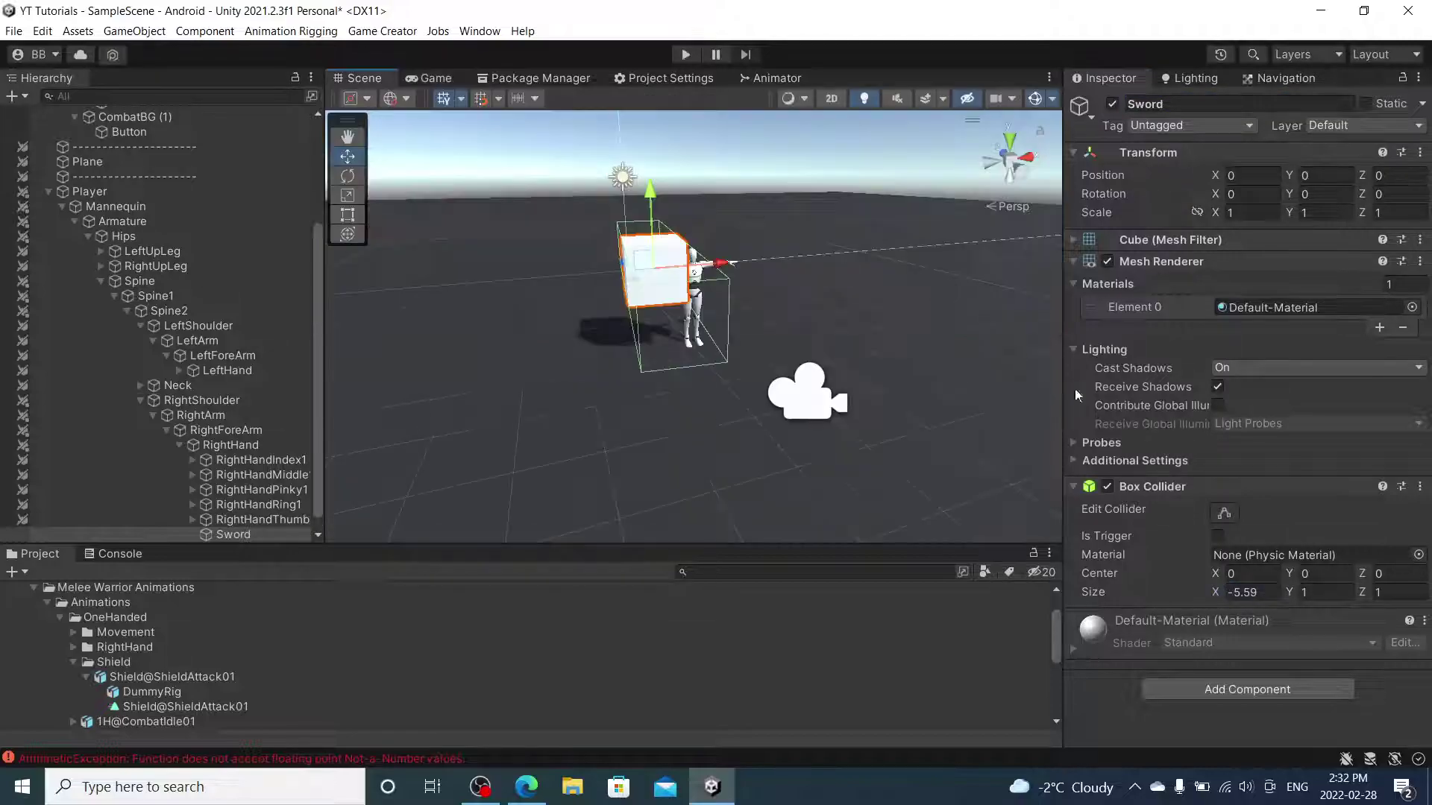
{"action": "type", "text": "1"}
{"action": "mouse_move", "coordinate": [1224, 223]}
{"action": "left_mouse_down"}
{"action": "mouse_move", "coordinate": [1163, 227]}
{"action": "mouse_move", "coordinate": [1197, 230]}
{"action": "left_mouse_up"}
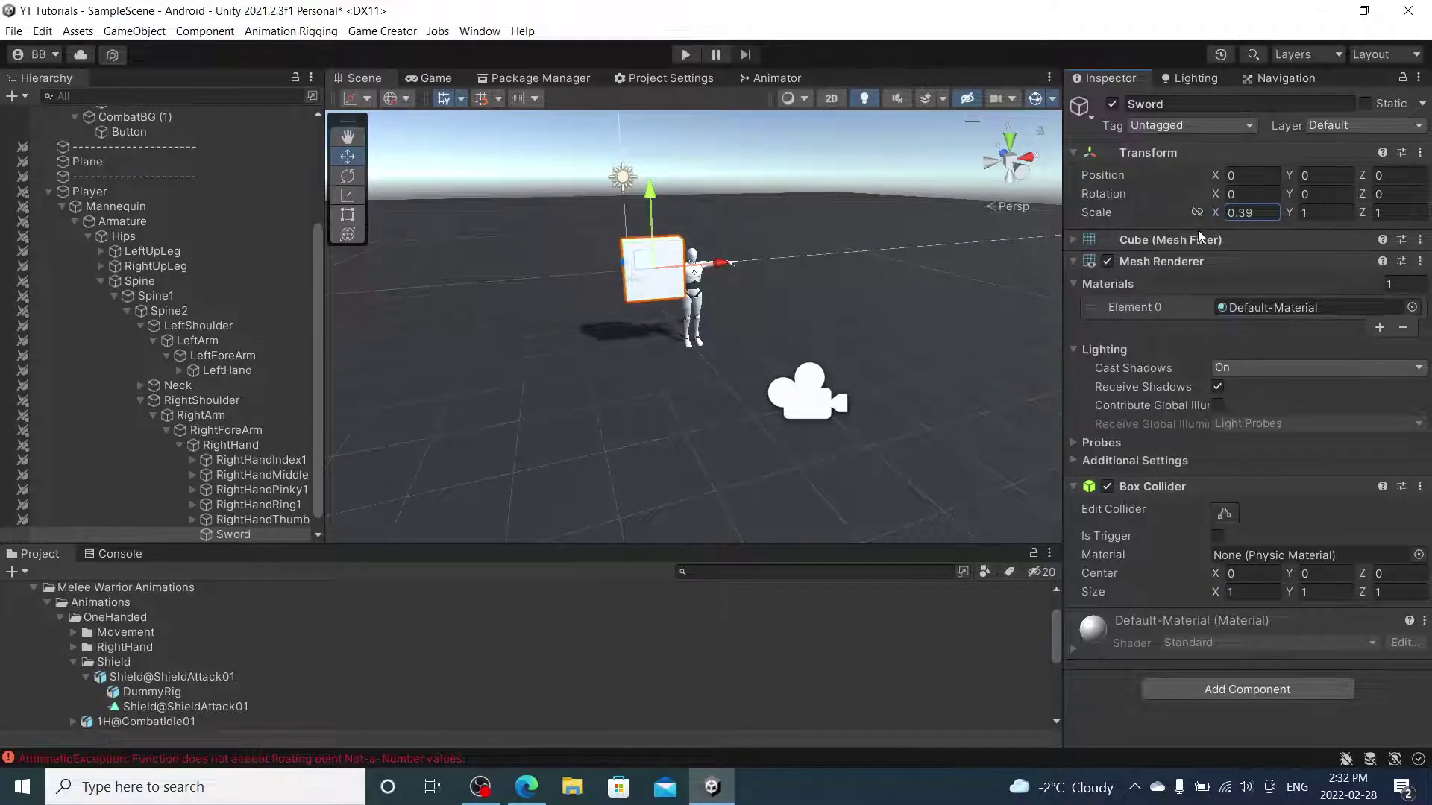
{"action": "key", "text": "f"}
{"action": "left_click_drag", "start_coordinate": [858, 418], "coordinate": [1029, 321], "text": "alt"}
{"action": "left_click_drag", "start_coordinate": [1218, 210], "coordinate": [1250, 210]}
{"action": "left_click_drag", "start_coordinate": [1289, 213], "coordinate": [1264, 226]}
{"action": "left_click_drag", "start_coordinate": [868, 306], "coordinate": [617, 267], "text": "alt"}
{"action": "left_click_drag", "start_coordinate": [1292, 215], "coordinate": [1291, 217]}
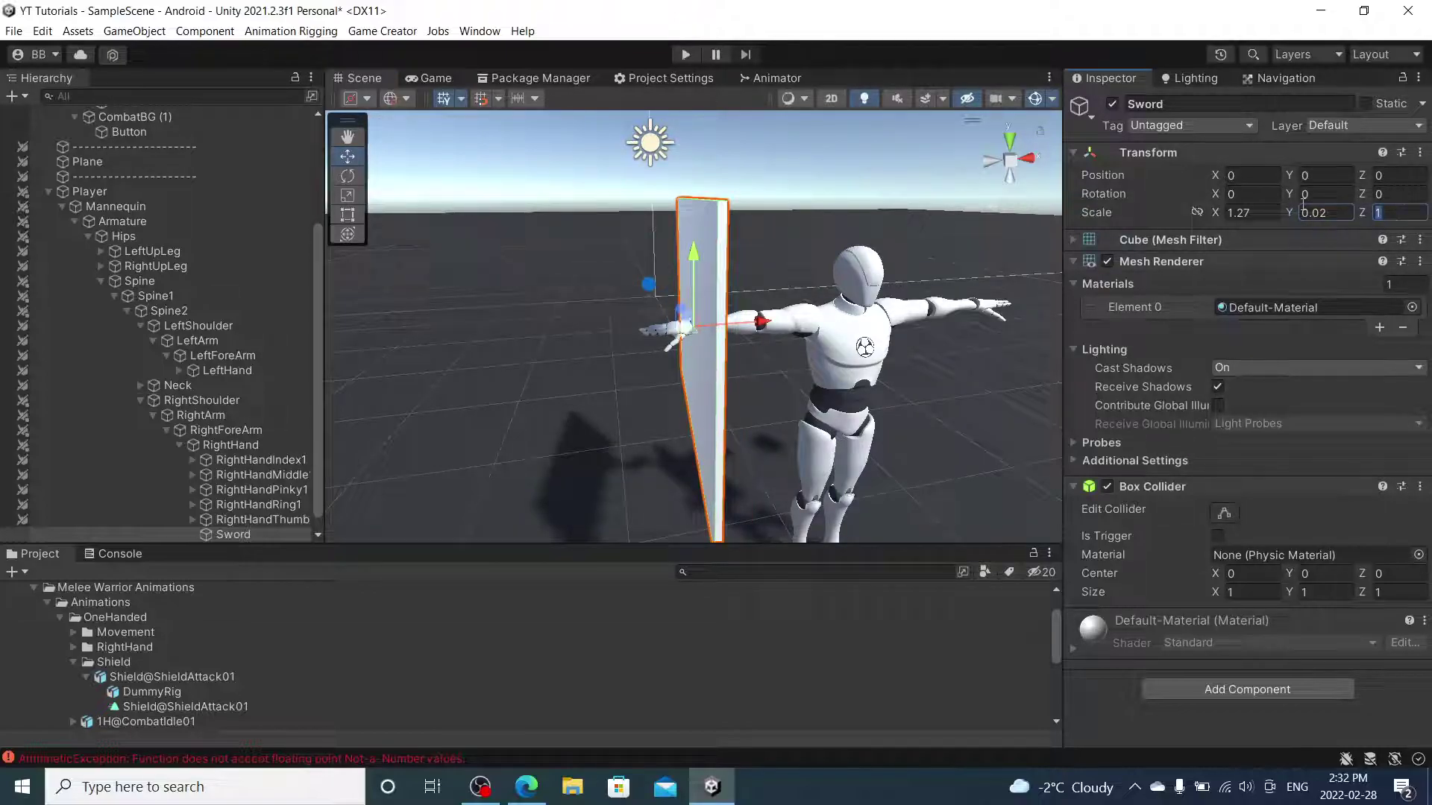
{"action": "type", "text": ".02"}
Move the Sword so one end sits in the right hand, and rotate it about 10 degrees around Z.
{"action": "left_click_drag", "start_coordinate": [727, 327], "coordinate": [1199, 564]}
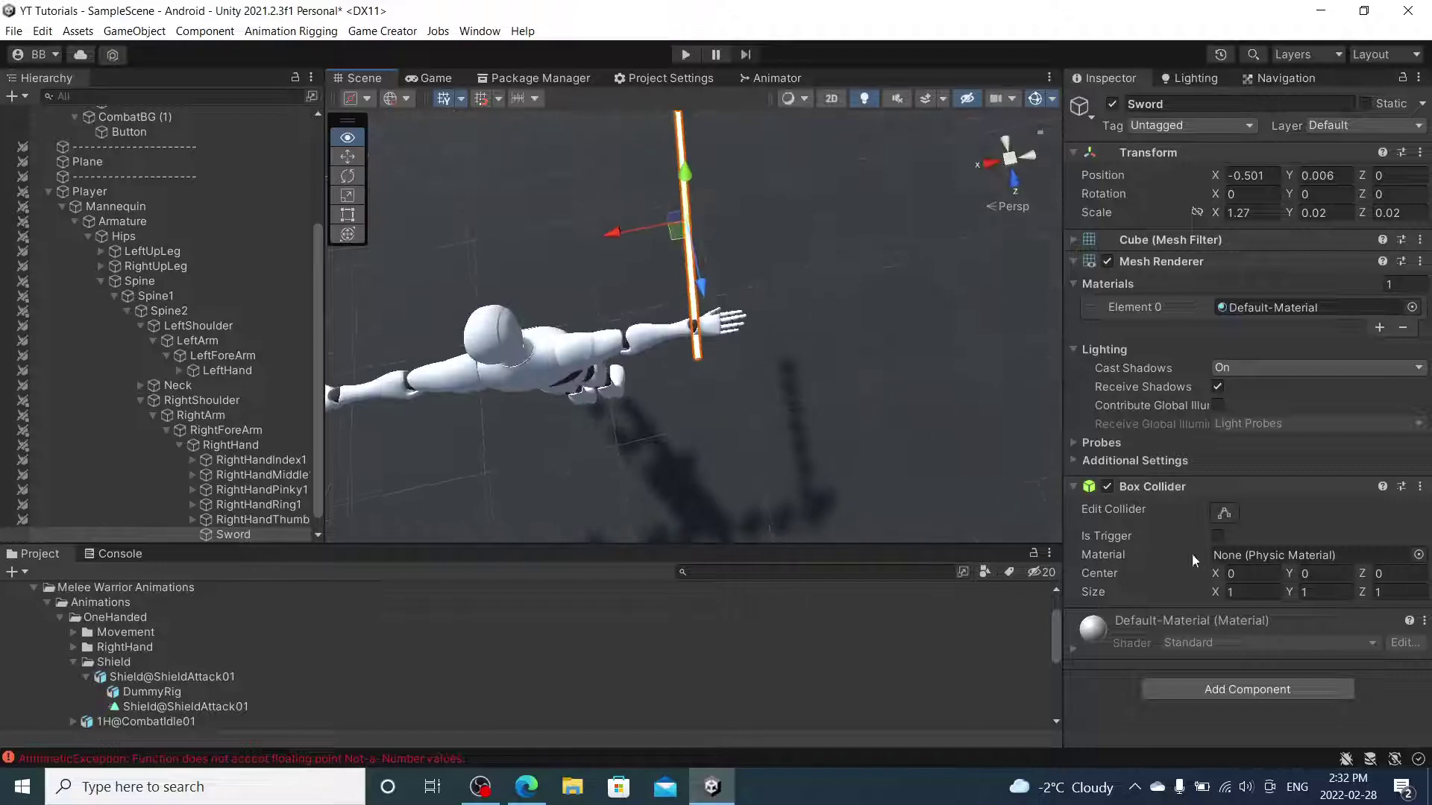
{"action": "key", "text": "e"}
{"action": "mouse_move", "coordinate": [733, 279]}
{"action": "left_mouse_down"}
{"action": "mouse_move", "coordinate": [758, 271]}
{"action": "mouse_move", "coordinate": [729, 279]}
{"action": "left_mouse_up"}
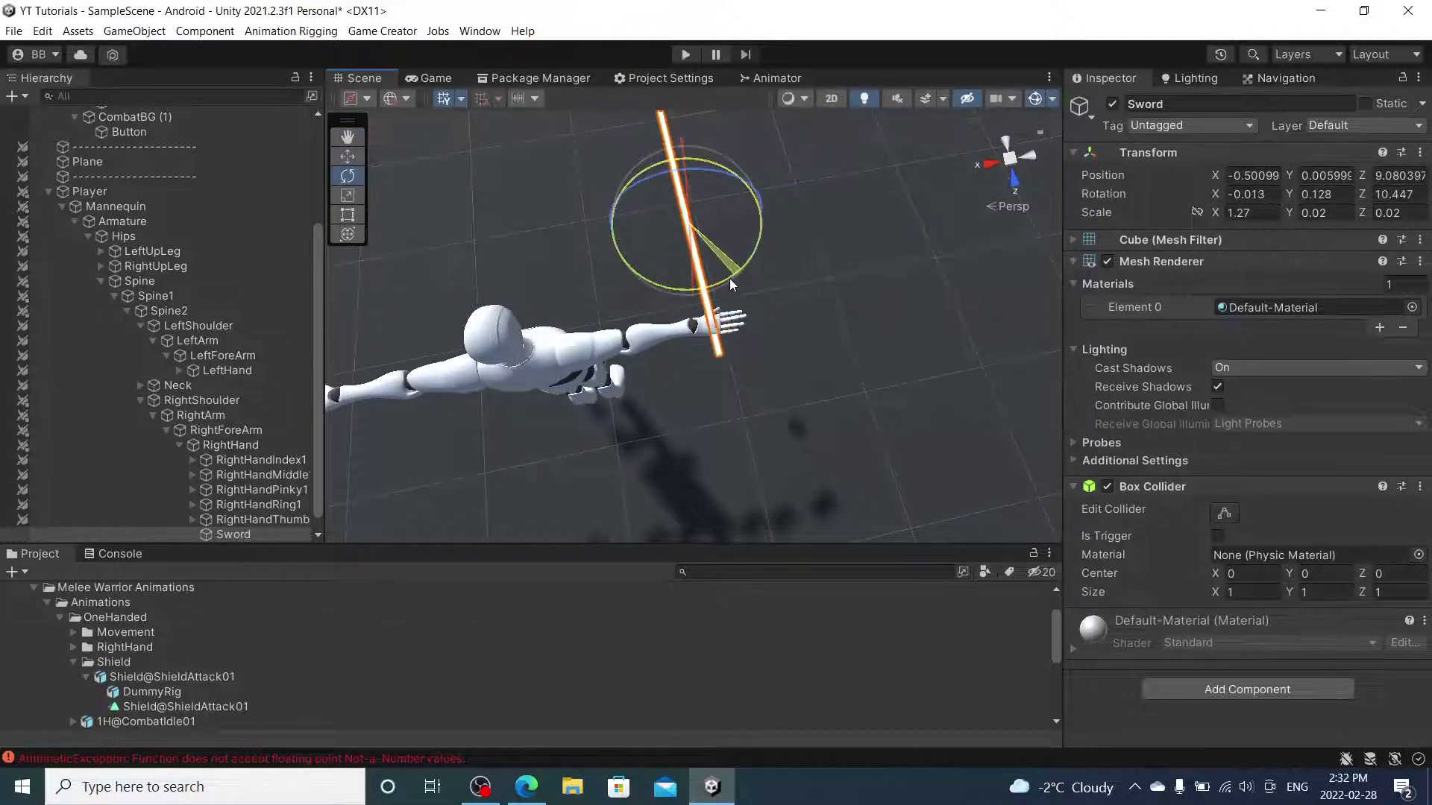
{"action": "key", "text": "w"}
{"action": "left_click_drag", "start_coordinate": [647, 227], "coordinate": [504, 500]}
{"action": "left_click_drag", "start_coordinate": [795, 306], "coordinate": [209, 454]}
Duplicate the Sword and make the copy a child of the LeftHand bone.
{"action": "scroll", "coordinate": [229, 476], "scroll_direction": "down", "scroll_amount": 1}
{"action": "left_click", "coordinate": [248, 519]}
{"action": "key", "text": "ctrl+d"}
{"action": "left_click_drag", "start_coordinate": [247, 534], "coordinate": [229, 355]}
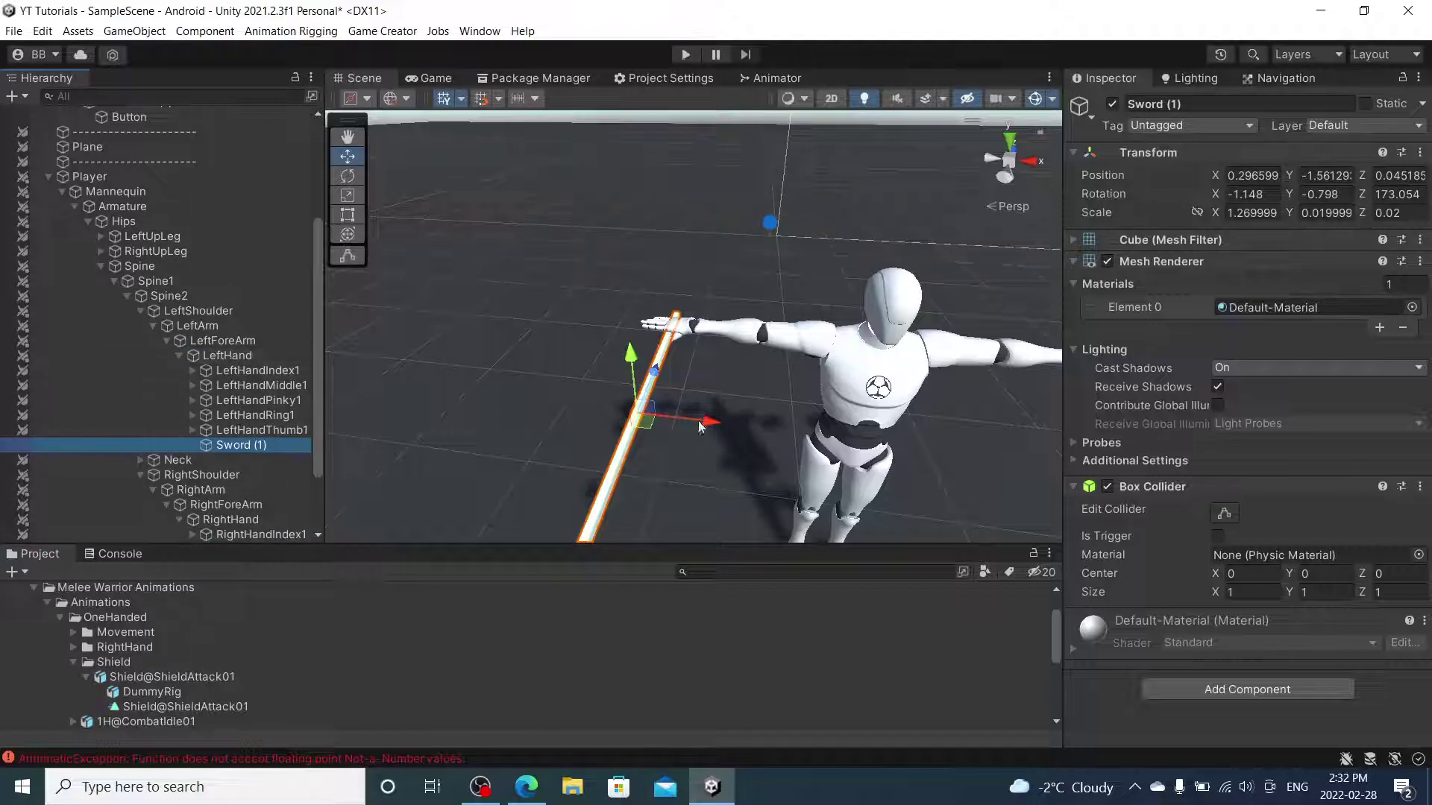
Move the copied sword onto the left hand, at about X 0.012, Y 0.134, Z 0.028.
{"action": "middle_click_drag", "start_coordinate": [927, 397], "coordinate": [653, 333]}
{"action": "left_click_drag", "start_coordinate": [734, 365], "coordinate": [528, 461]}
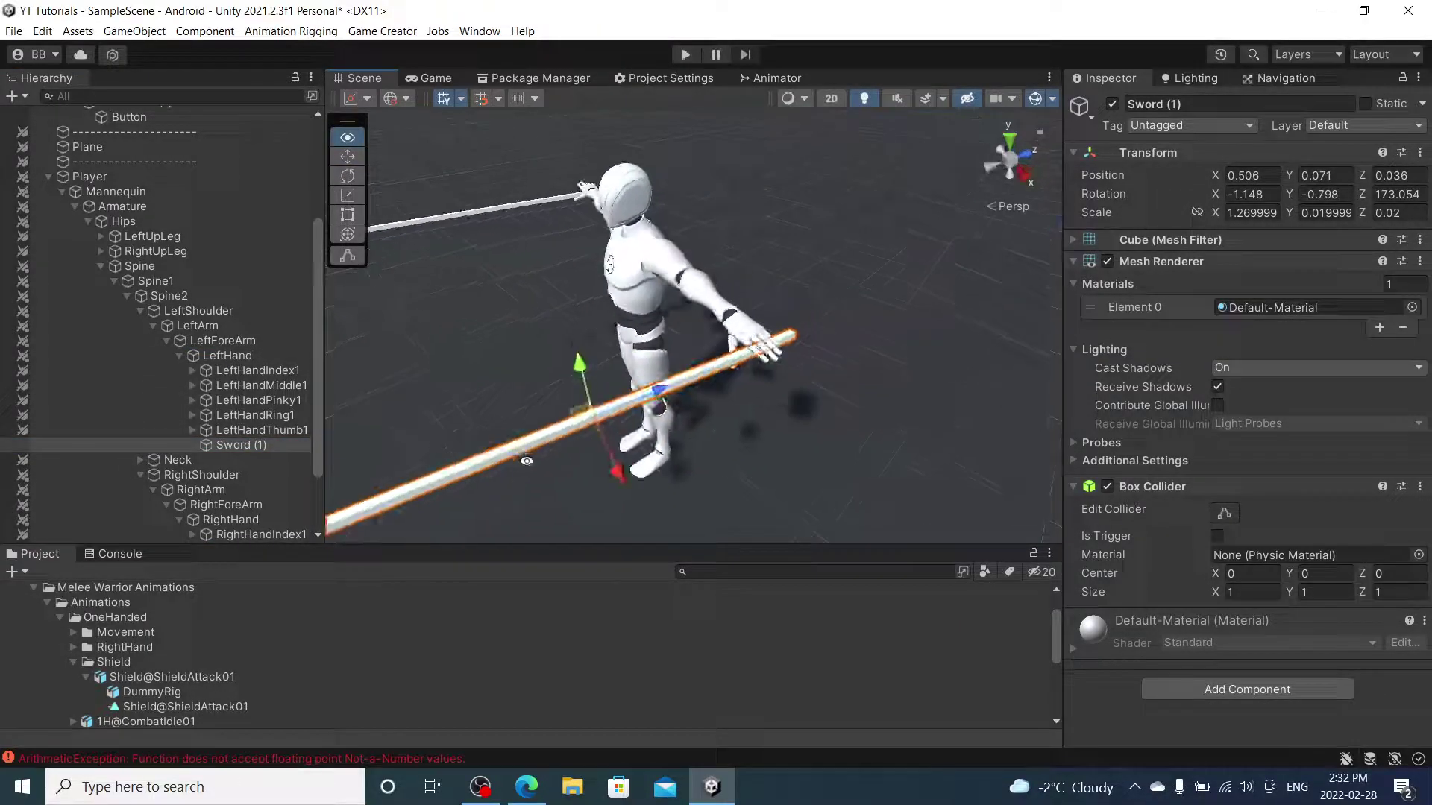
{"action": "left_click", "coordinate": [774, 370]}
{"action": "left_click", "coordinate": [663, 386]}
{"action": "left_click_drag", "start_coordinate": [647, 398], "coordinate": [850, 331]}
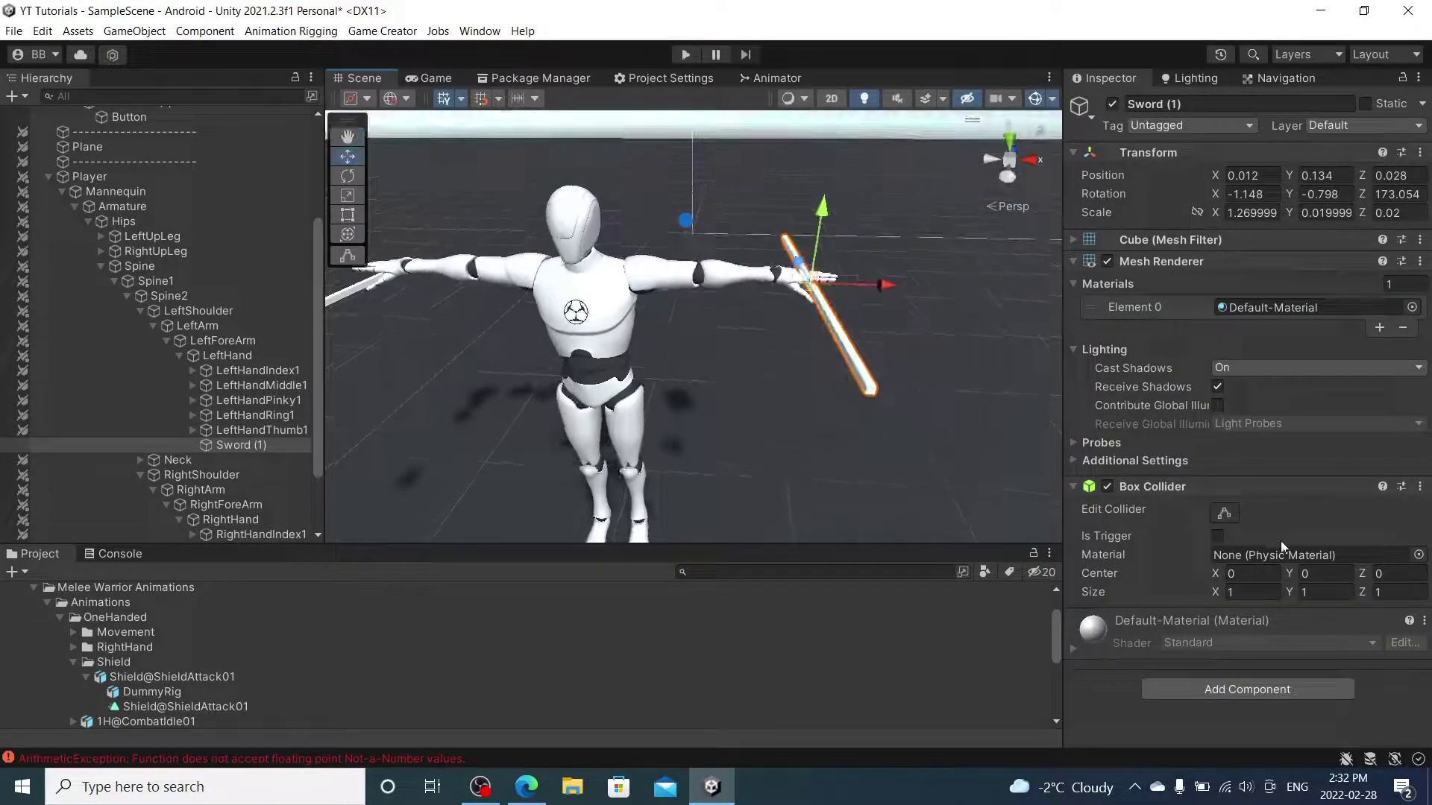
Widen Sword (1) into a slab with scale Y 0.8 and Z 0.04, and move it off the left hand to position Z -0.036.
{"action": "left_click", "coordinate": [1377, 214]}
{"action": "type", "text": "0.11"}
{"action": "key", "text": "BackSpace"}
{"action": "key", "text": "BackSpace"}
{"action": "type", "text": "04"}
{"action": "left_click_drag", "start_coordinate": [1295, 217], "coordinate": [1321, 217]}
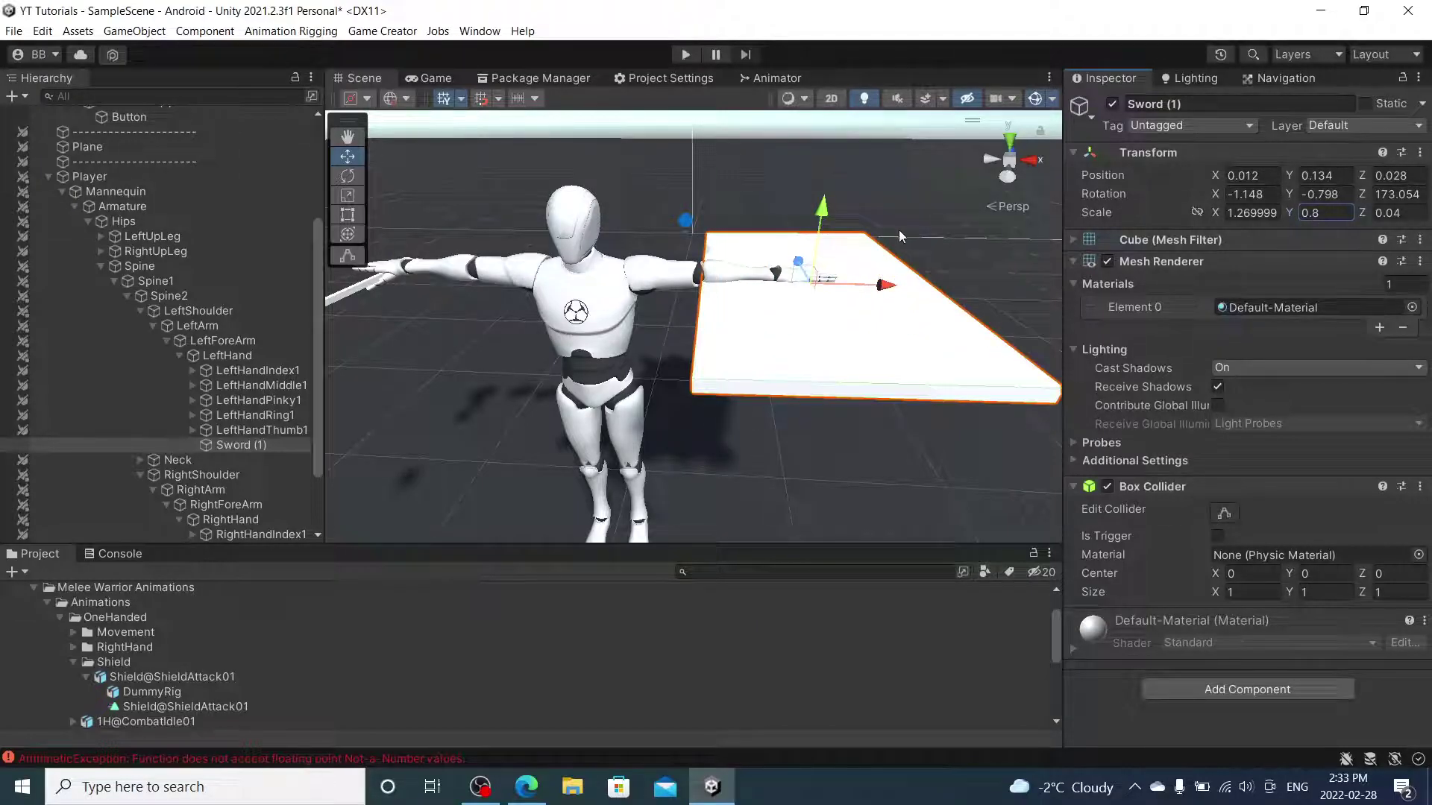
{"action": "left_click_drag", "start_coordinate": [826, 257], "coordinate": [832, 235]}
{"action": "left_click_drag", "start_coordinate": [832, 235], "coordinate": [196, 446], "text": "alt"}
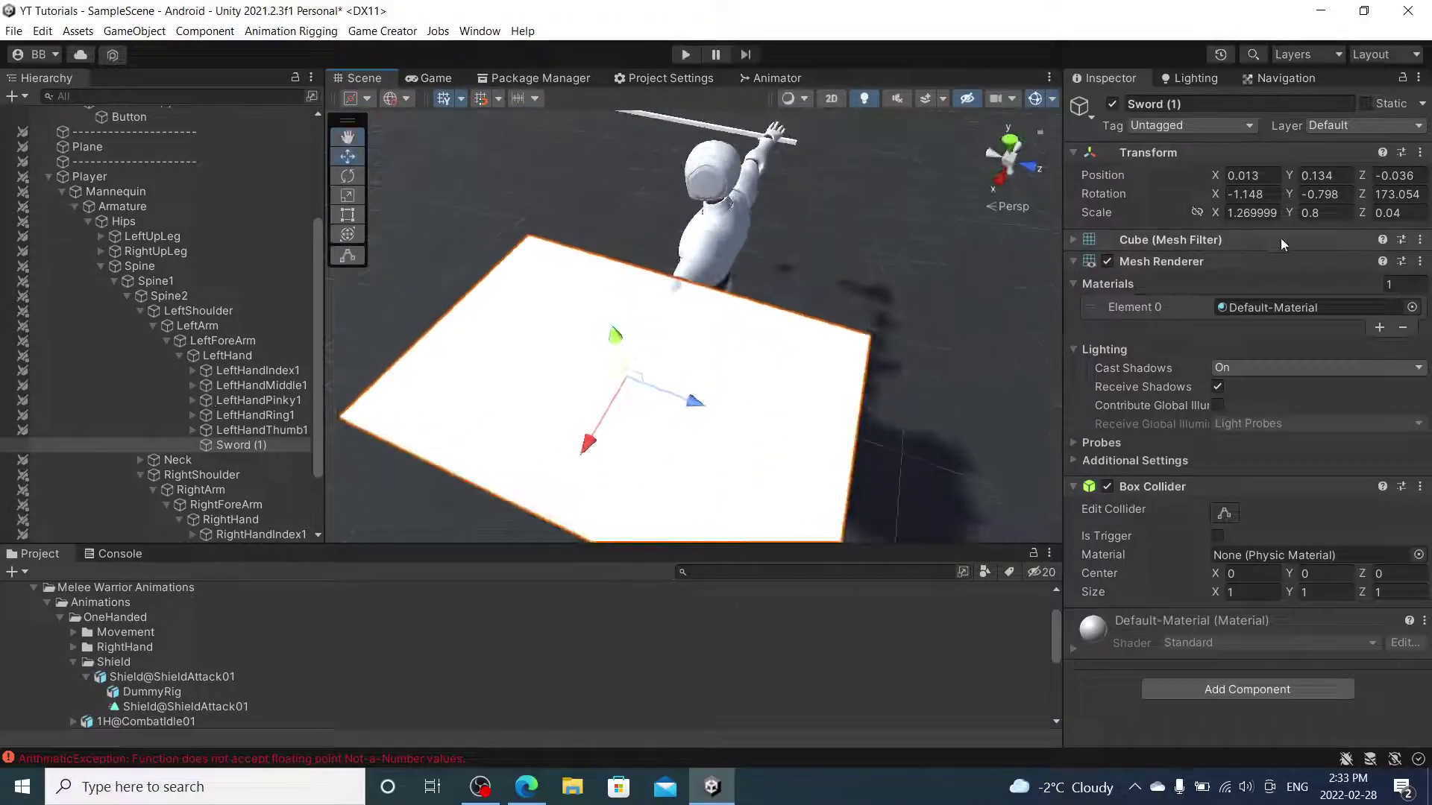
Reduce Sword (1) to shield size with scale X 0.82 and Y 0.64, keeping Z at 0.04.
{"action": "left_click_drag", "start_coordinate": [1291, 212], "coordinate": [1286, 215]}
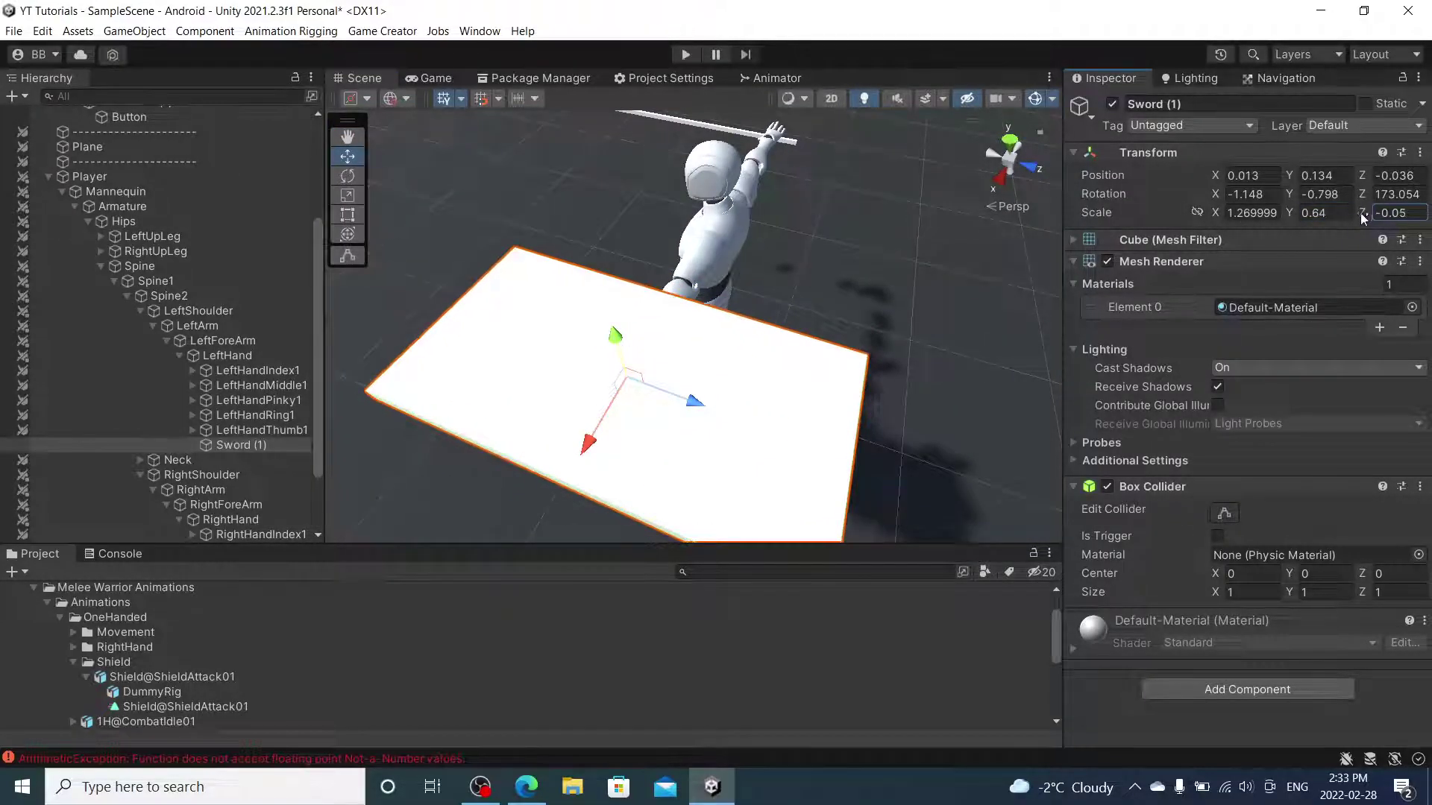
{"action": "left_click_drag", "start_coordinate": [1216, 213], "coordinate": [1201, 217]}
{"action": "left_click_drag", "start_coordinate": [820, 224], "coordinate": [1350, 84], "text": "alt"}
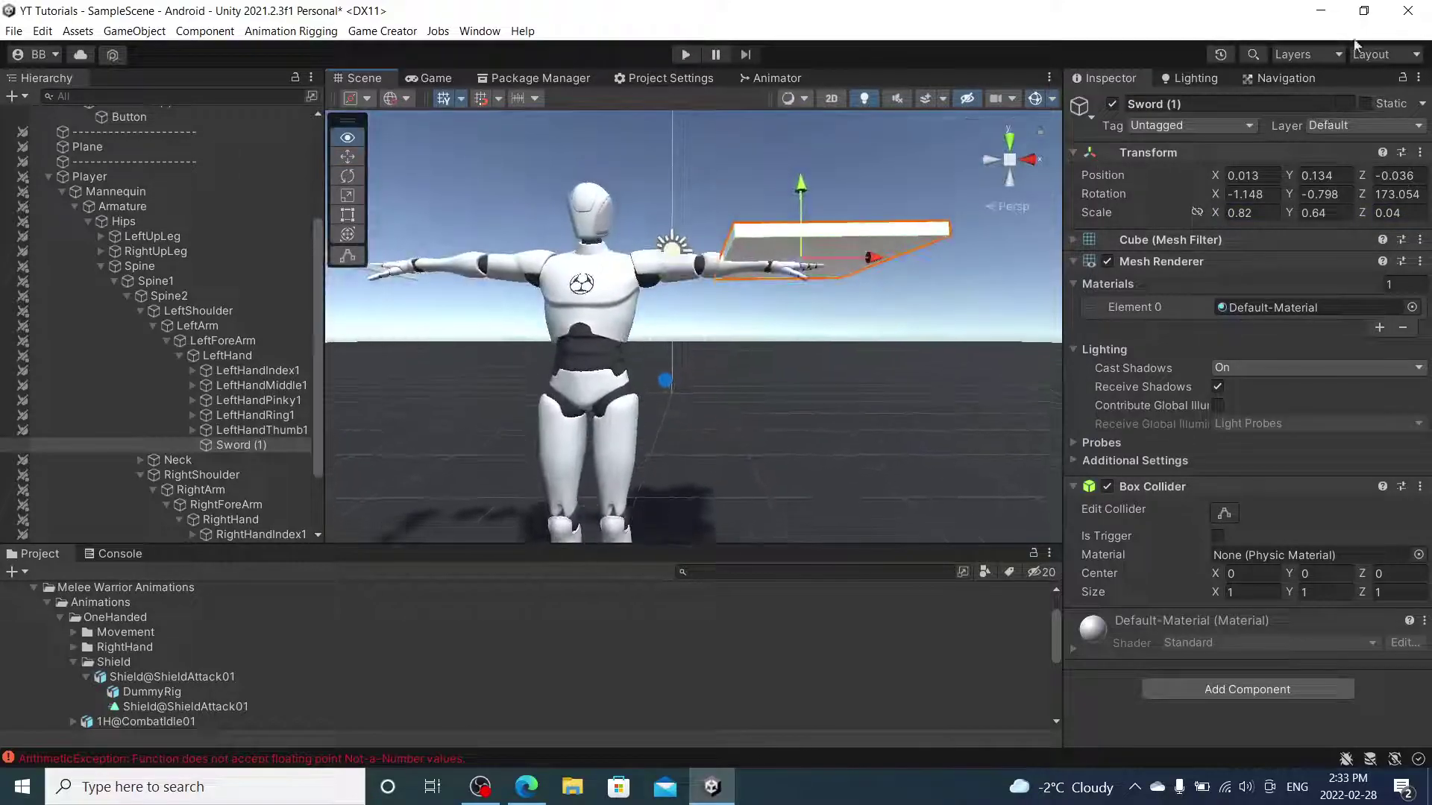
{"action": "scroll", "coordinate": [902, 270], "scroll_direction": "down", "scroll_amount": 3}
{"action": "left_click_drag", "start_coordinate": [847, 283], "coordinate": [87, 259], "text": "alt"}
Play-test the scene: walk the Player with the joystick, trigger both attack buttons twice, and stop play mode.
{"action": "left_click", "coordinate": [89, 177]}
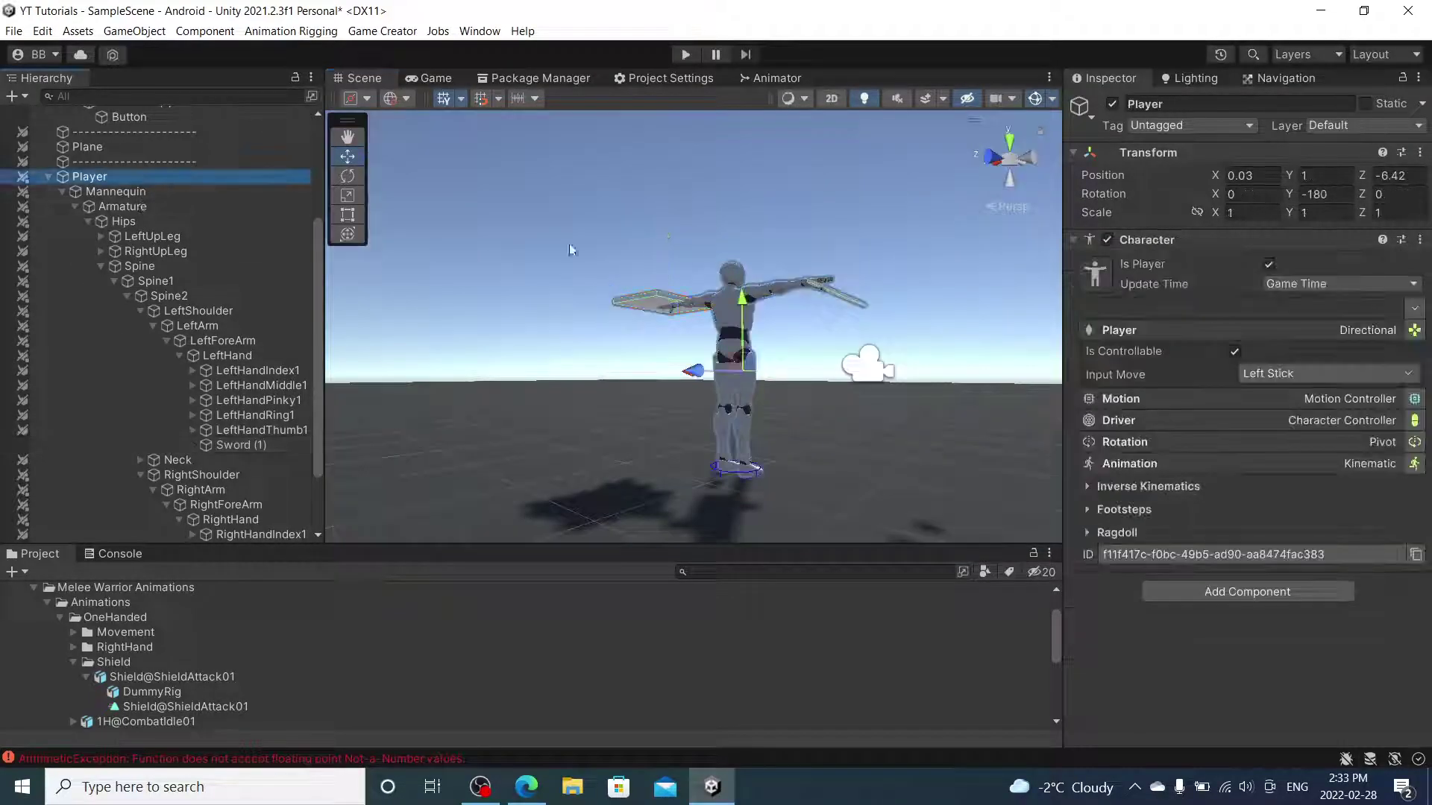
{"action": "scroll", "coordinate": [188, 658], "scroll_direction": "up", "scroll_amount": 2}
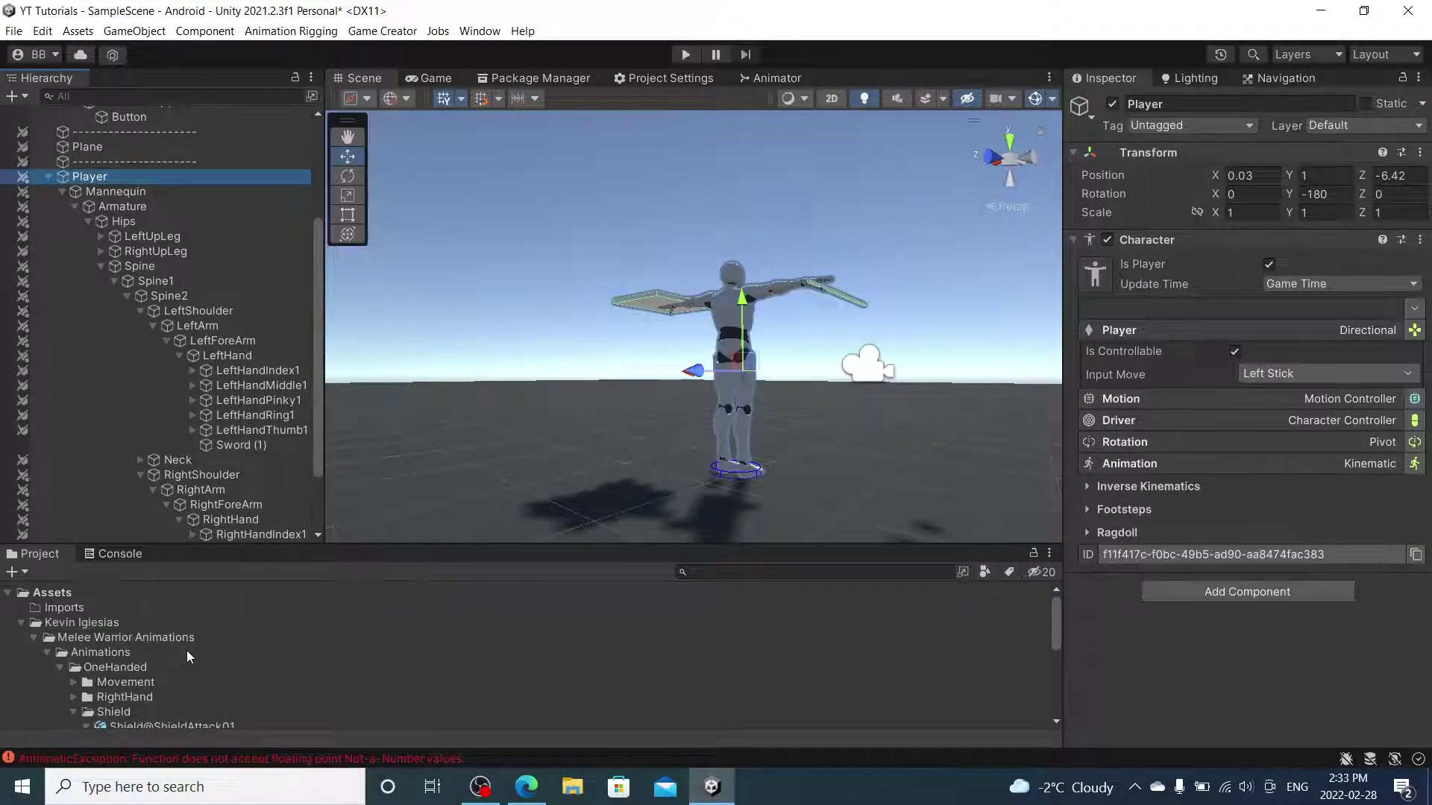
{"action": "left_click", "coordinate": [686, 53]}
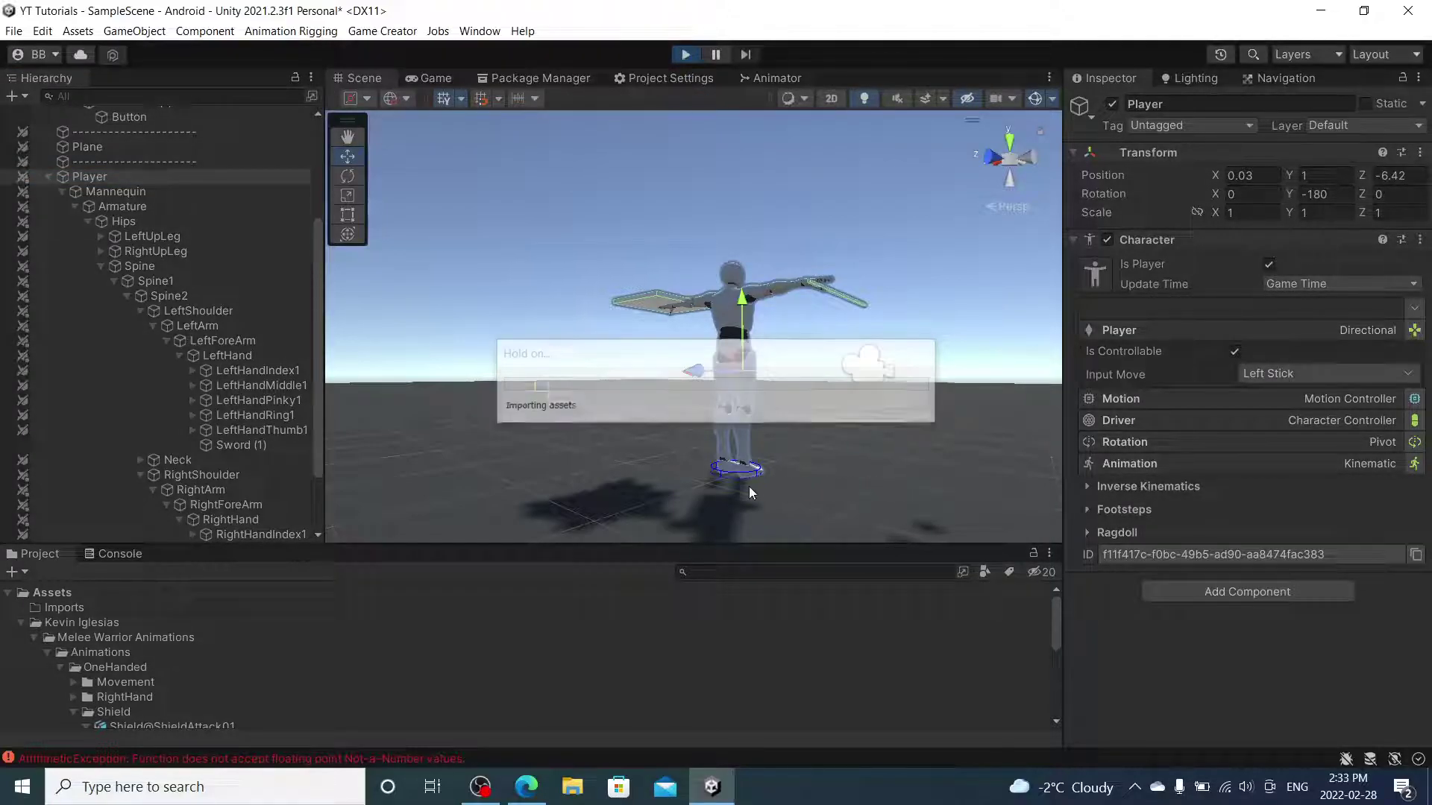
{"action": "left_click_drag", "start_coordinate": [428, 448], "coordinate": [398, 575]}
{"action": "left_click", "coordinate": [844, 407]}
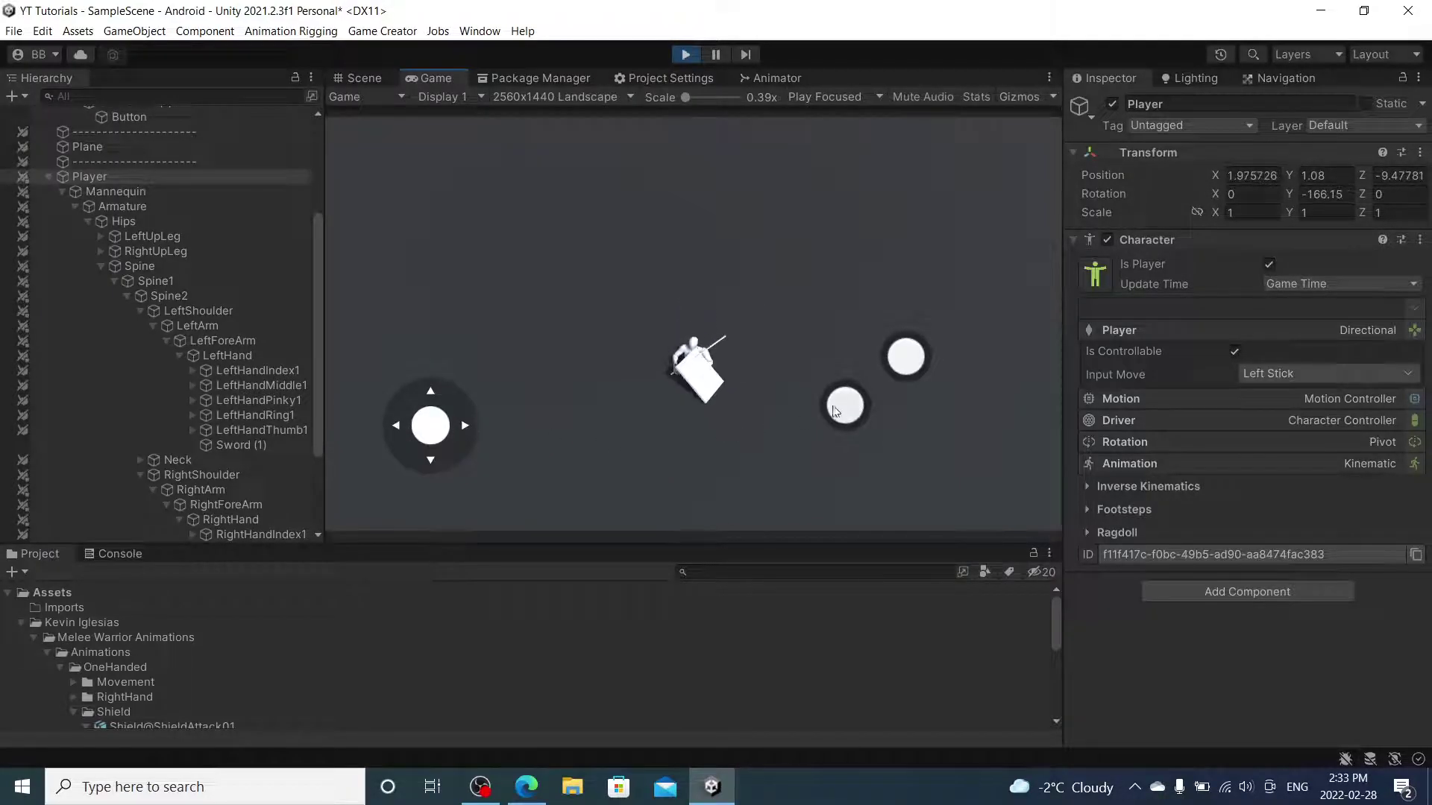
{"action": "left_click", "coordinate": [847, 411]}
{"action": "left_click", "coordinate": [904, 361]}
{"action": "left_click", "coordinate": [906, 362]}
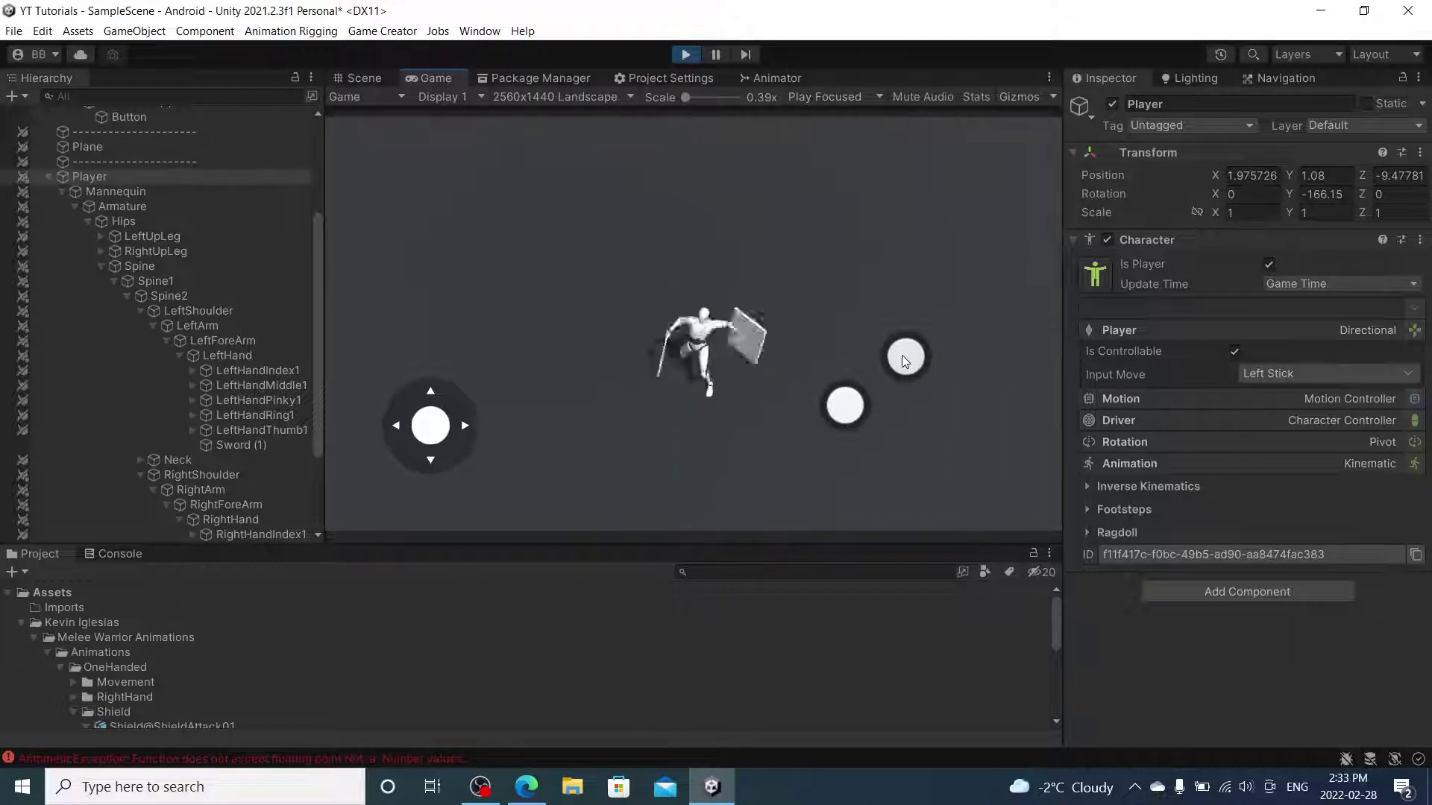
{"action": "left_click_drag", "start_coordinate": [431, 425], "coordinate": [434, 339]}
{"action": "left_click_drag", "start_coordinate": [374, 446], "coordinate": [433, 462]}
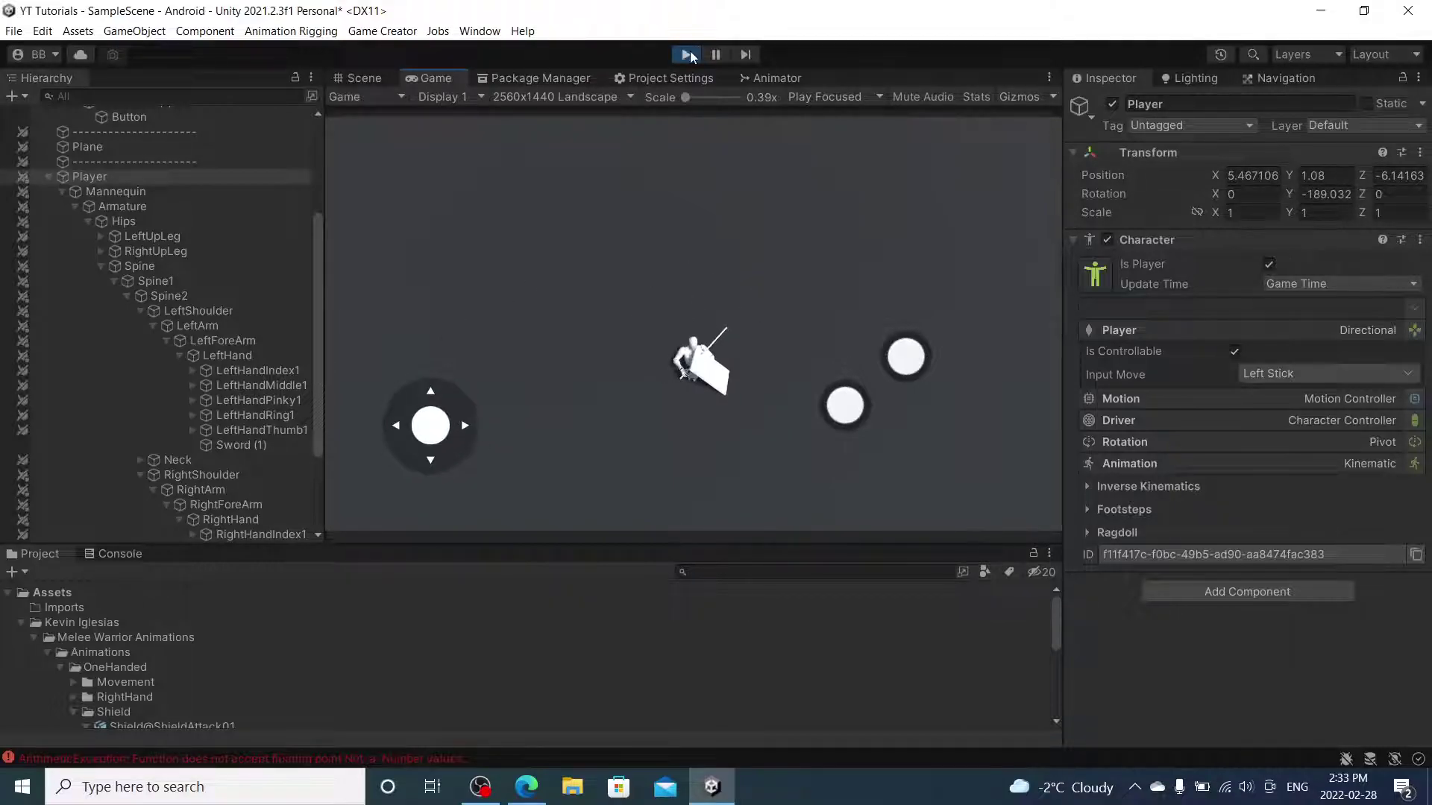
{"action": "left_click", "coordinate": [686, 55]}
Remove the Box Collider component from Sword (1) under the LeftHand bone.
{"action": "left_click_drag", "start_coordinate": [567, 358], "coordinate": [577, 403], "text": "alt"}
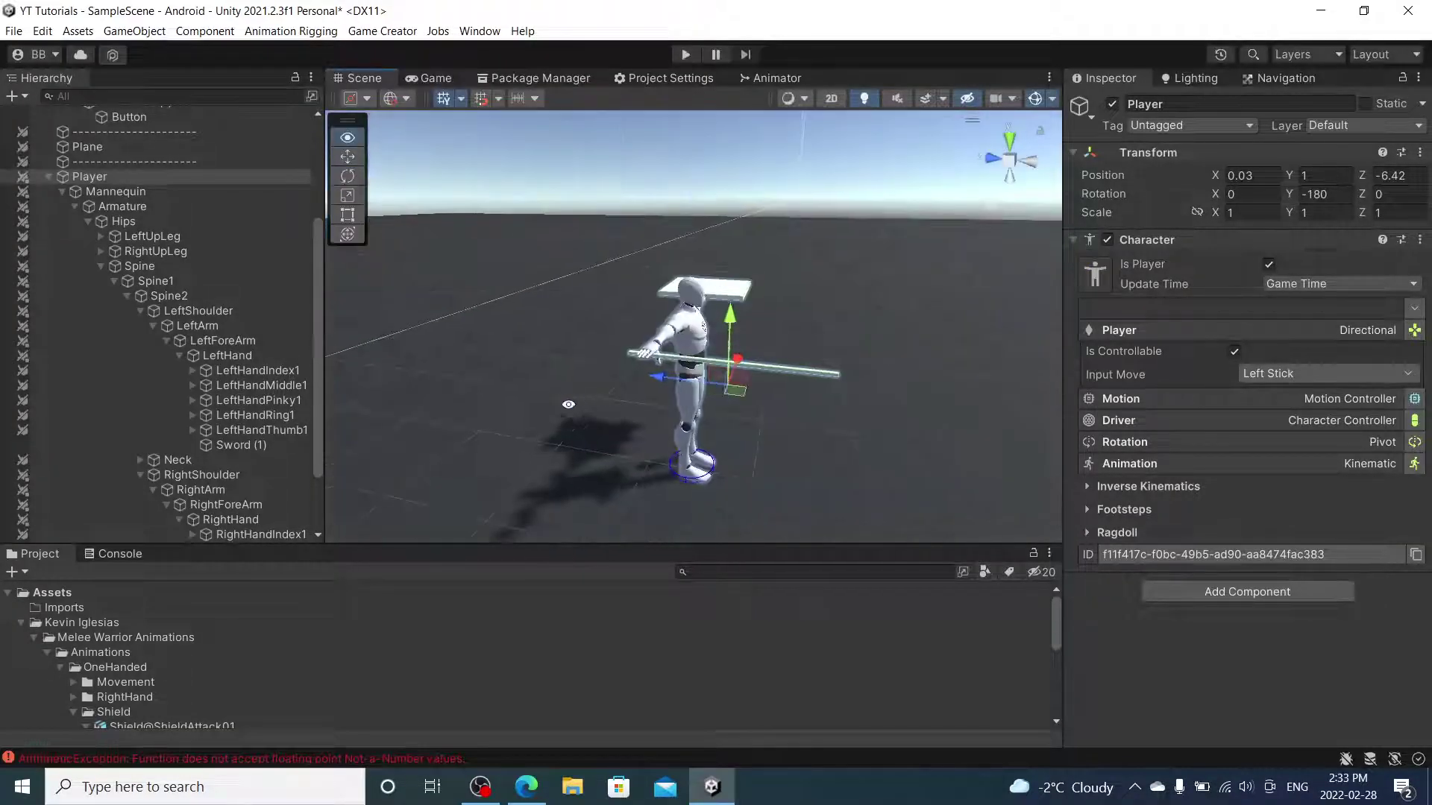
{"action": "left_click", "coordinate": [216, 445]}
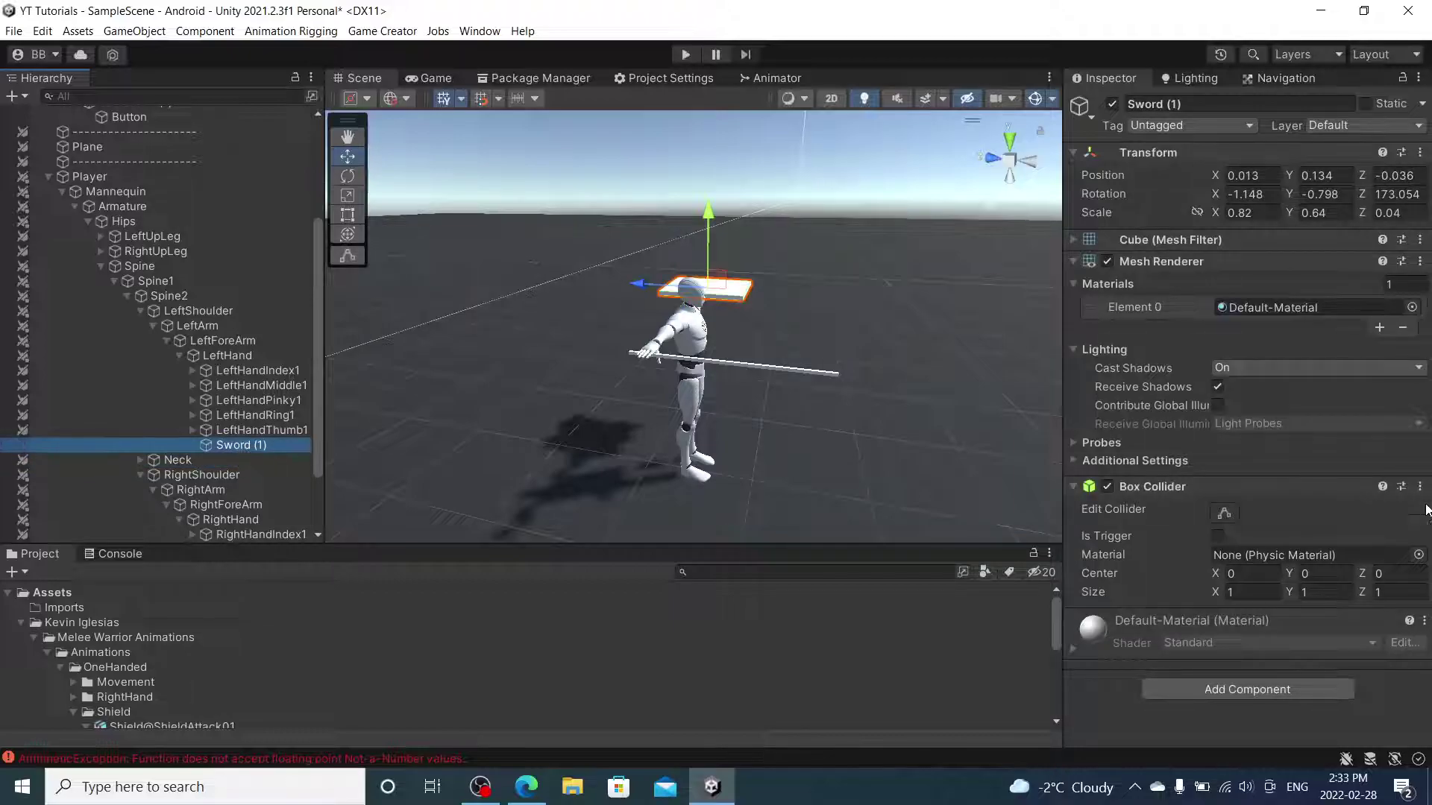
{"action": "left_click", "coordinate": [1419, 487]}
{"action": "left_click", "coordinate": [1279, 528]}
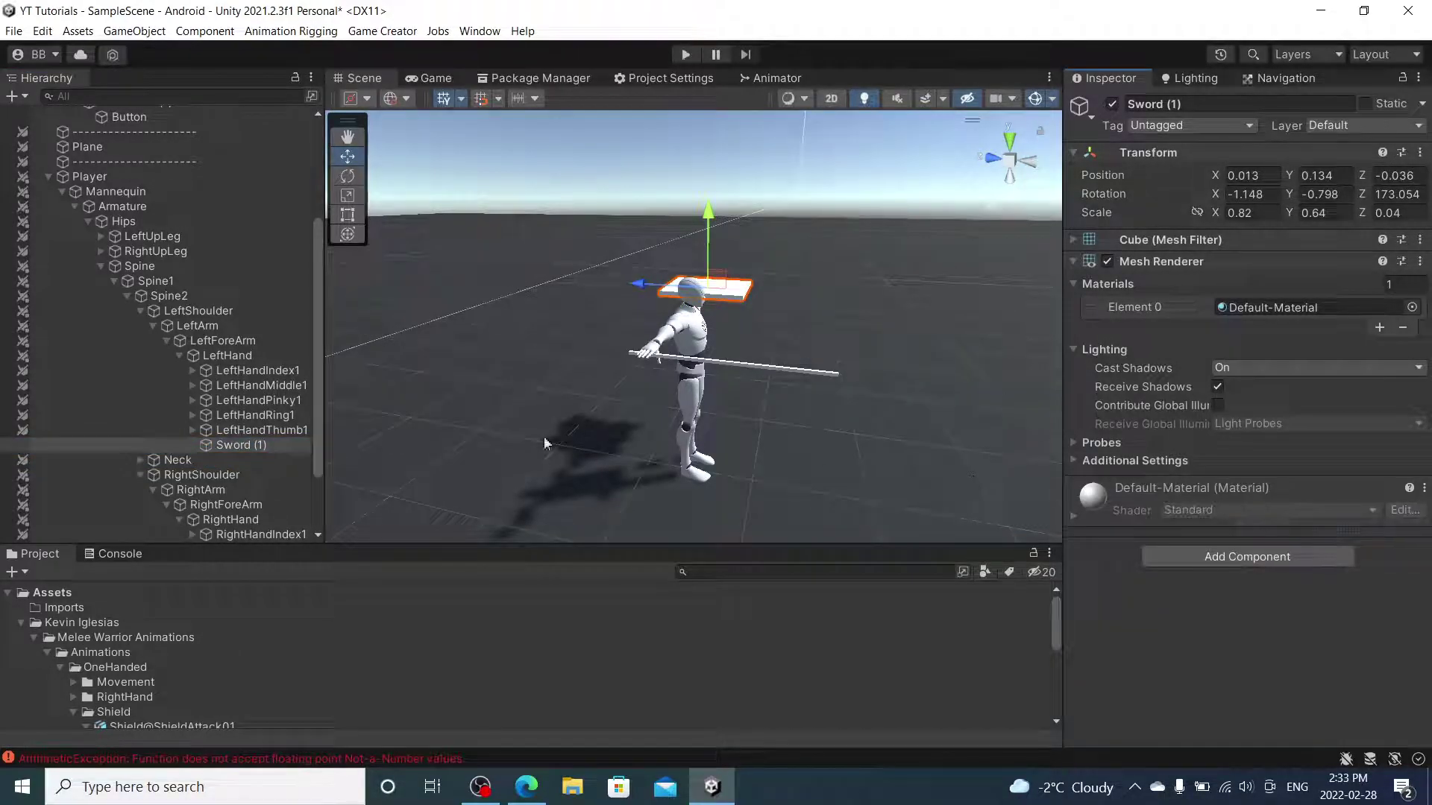
Create an empty child object under Sword (1) and name it Collision.
{"action": "right_click", "coordinate": [231, 456]}
{"action": "left_click", "coordinate": [296, 449]}
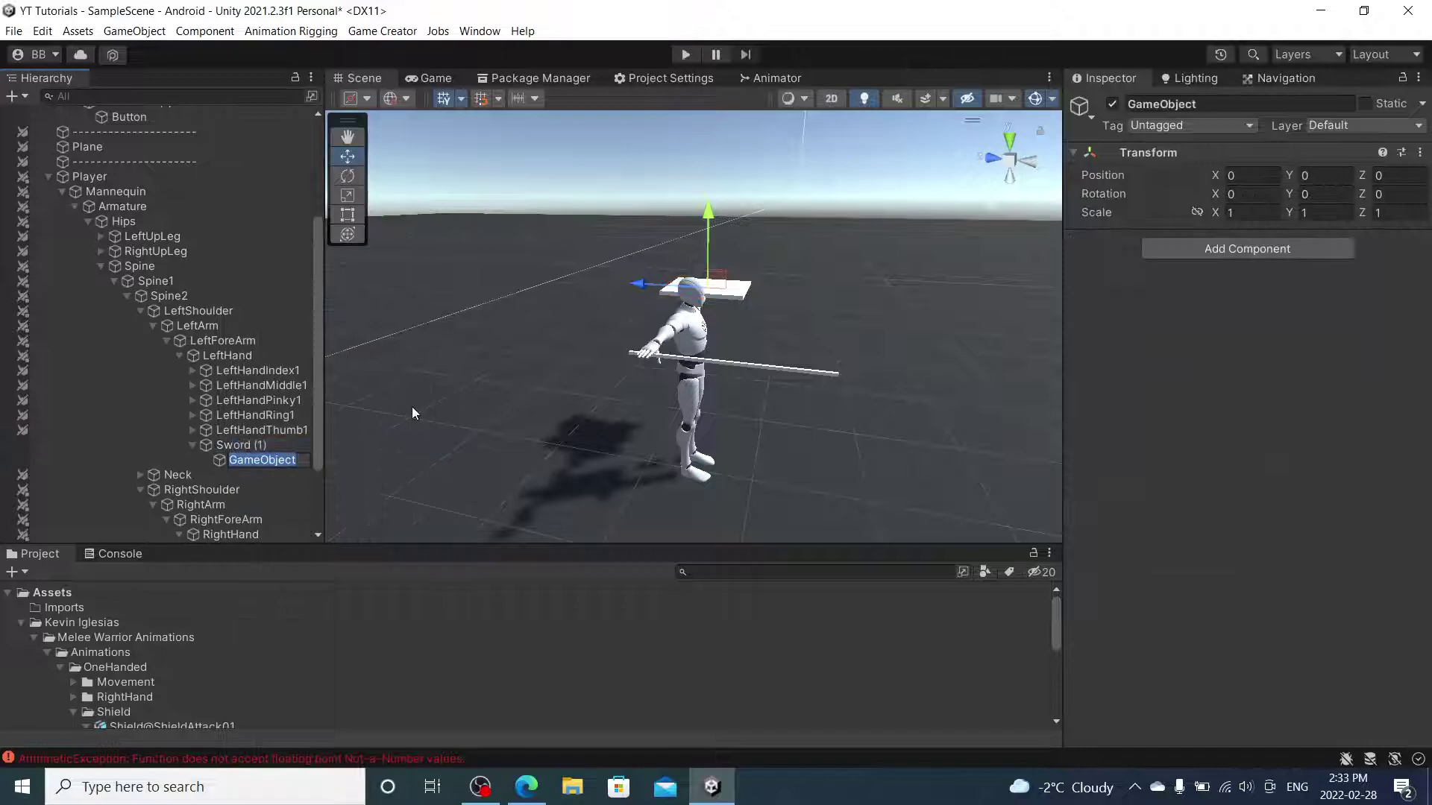
{"action": "type", "text": "Collision"}
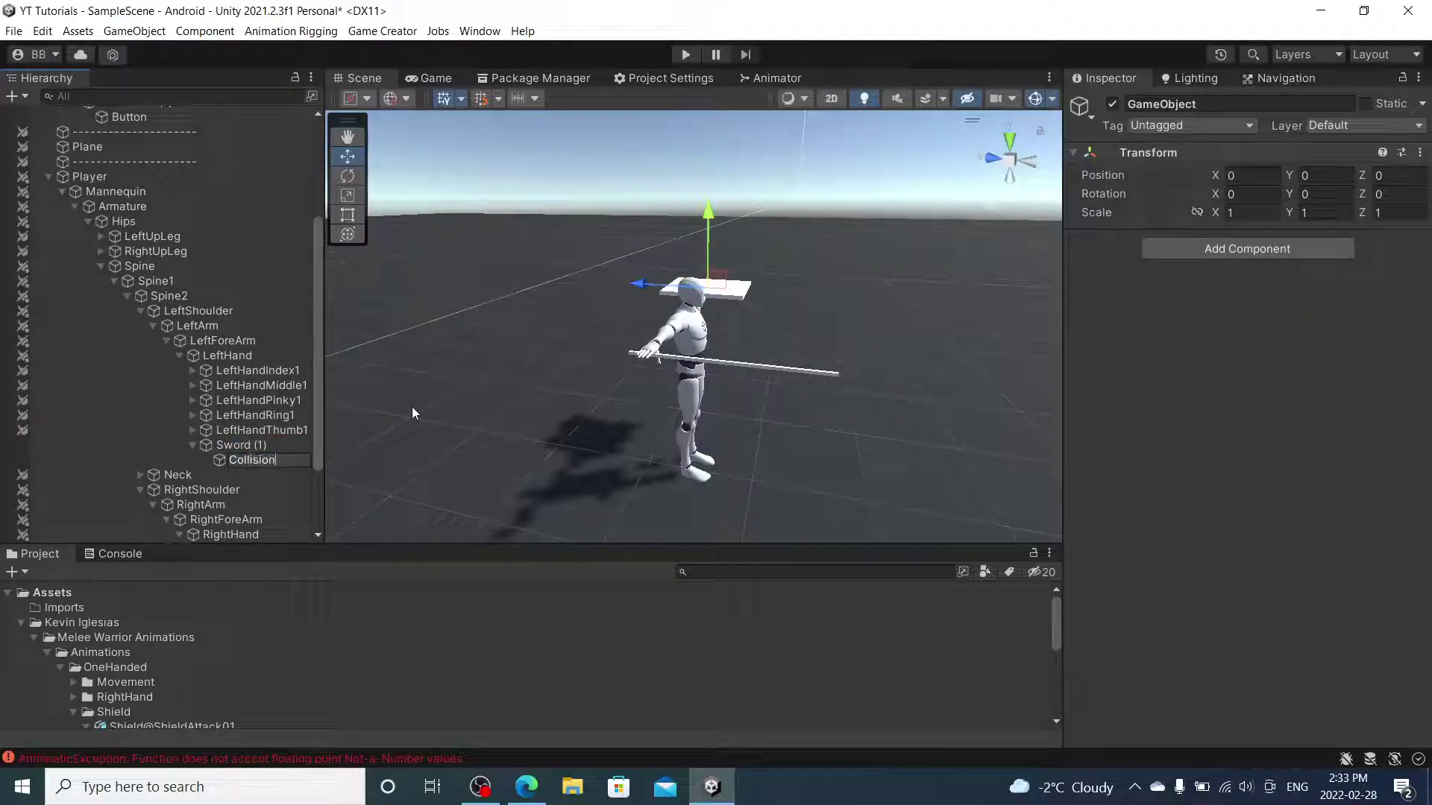
{"action": "key", "text": "Return"}
Add a Box Collider to the Collision object and make it a trigger.
{"action": "left_click_drag", "start_coordinate": [962, 330], "coordinate": [717, 328], "text": "alt"}
{"action": "scroll", "coordinate": [717, 328], "scroll_direction": "up", "scroll_amount": 6}
{"action": "left_click_drag", "start_coordinate": [811, 325], "coordinate": [522, 332], "text": "alt"}
{"action": "left_click", "coordinate": [1301, 247]}
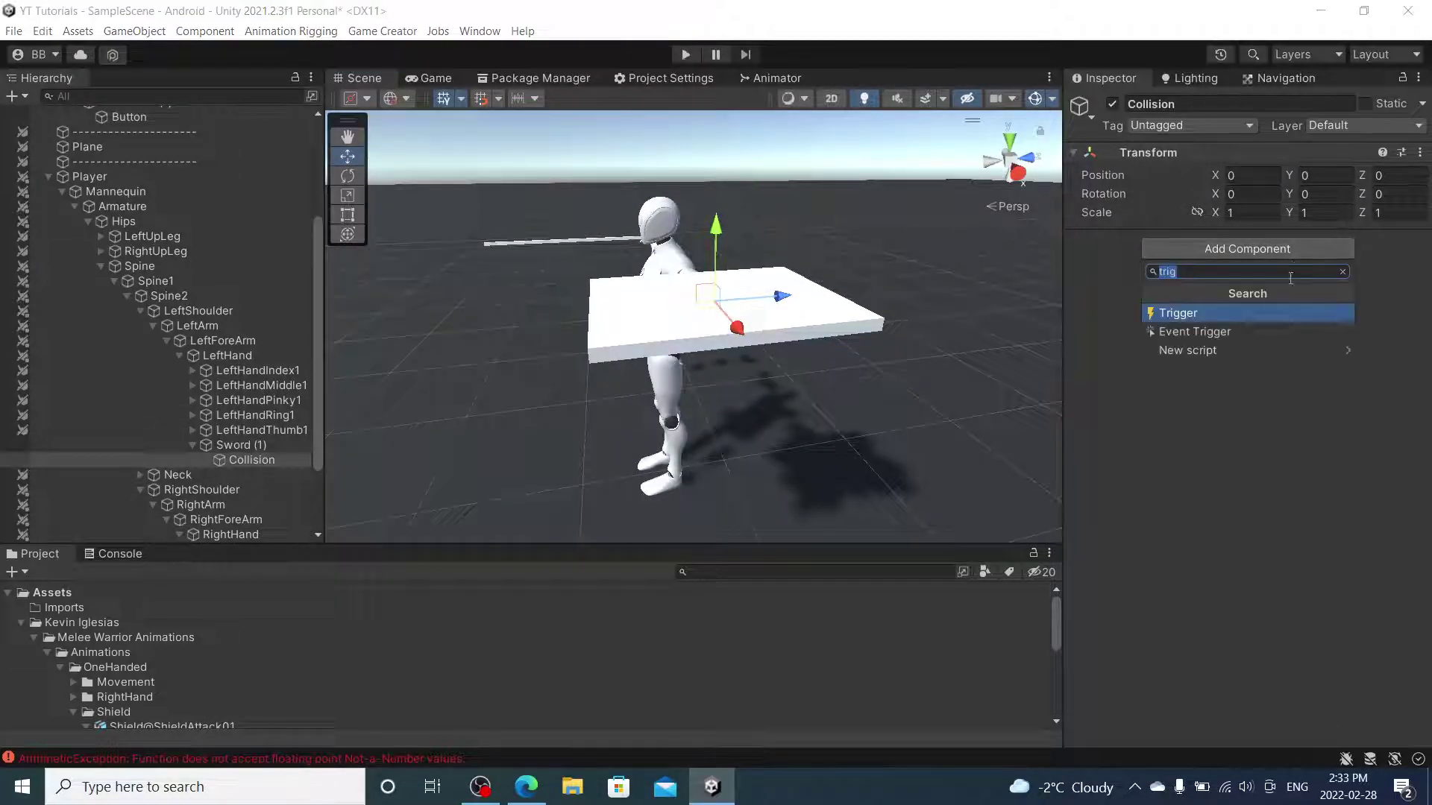
{"action": "type", "text": "box"}
{"action": "key", "text": "Return"}
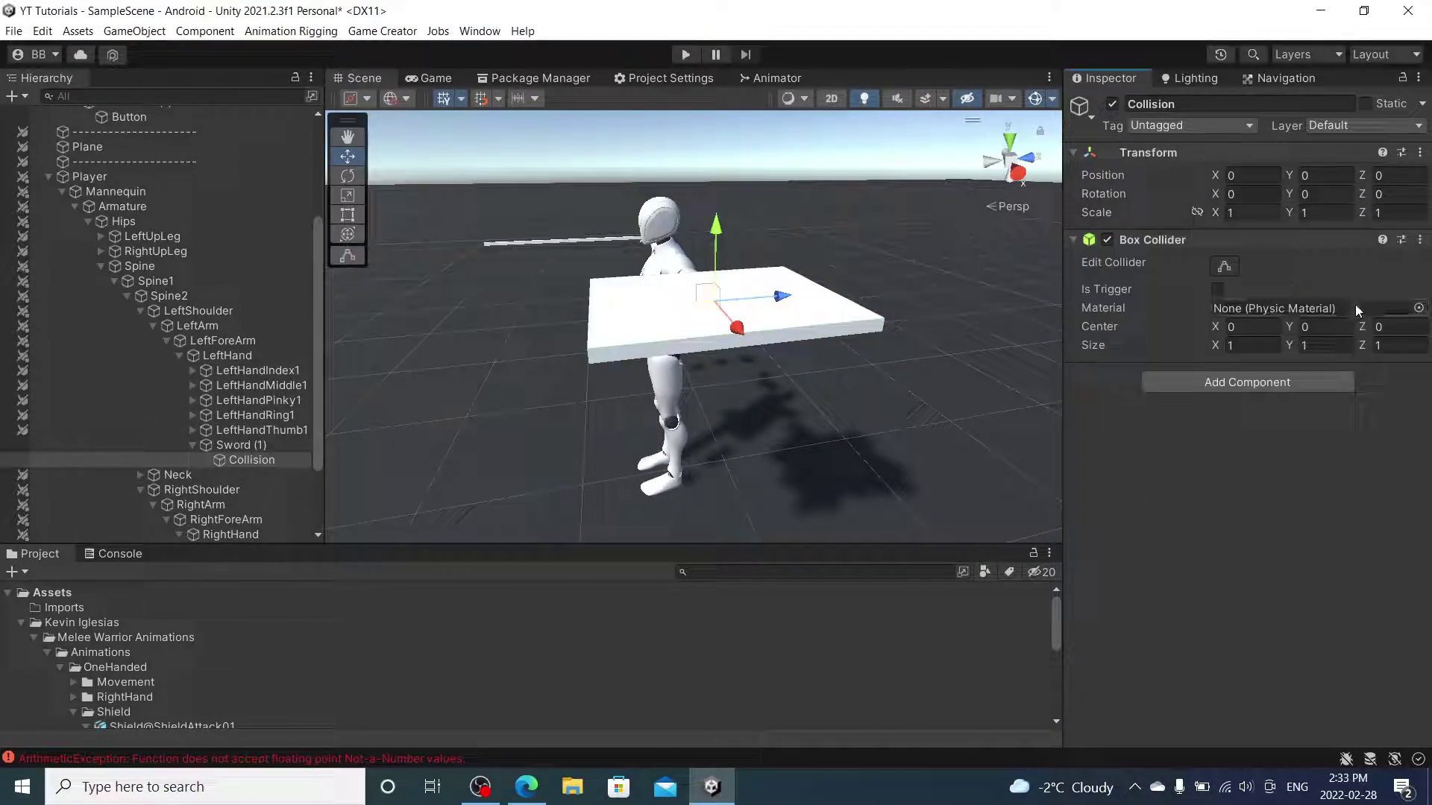
{"action": "left_click", "coordinate": [1217, 289]}
Enlarge the Collision box collider around the shield to size X 1.54, Y 1.37 and Z 1.66.
{"action": "left_click_drag", "start_coordinate": [1055, 284], "coordinate": [1163, 275], "text": "alt"}
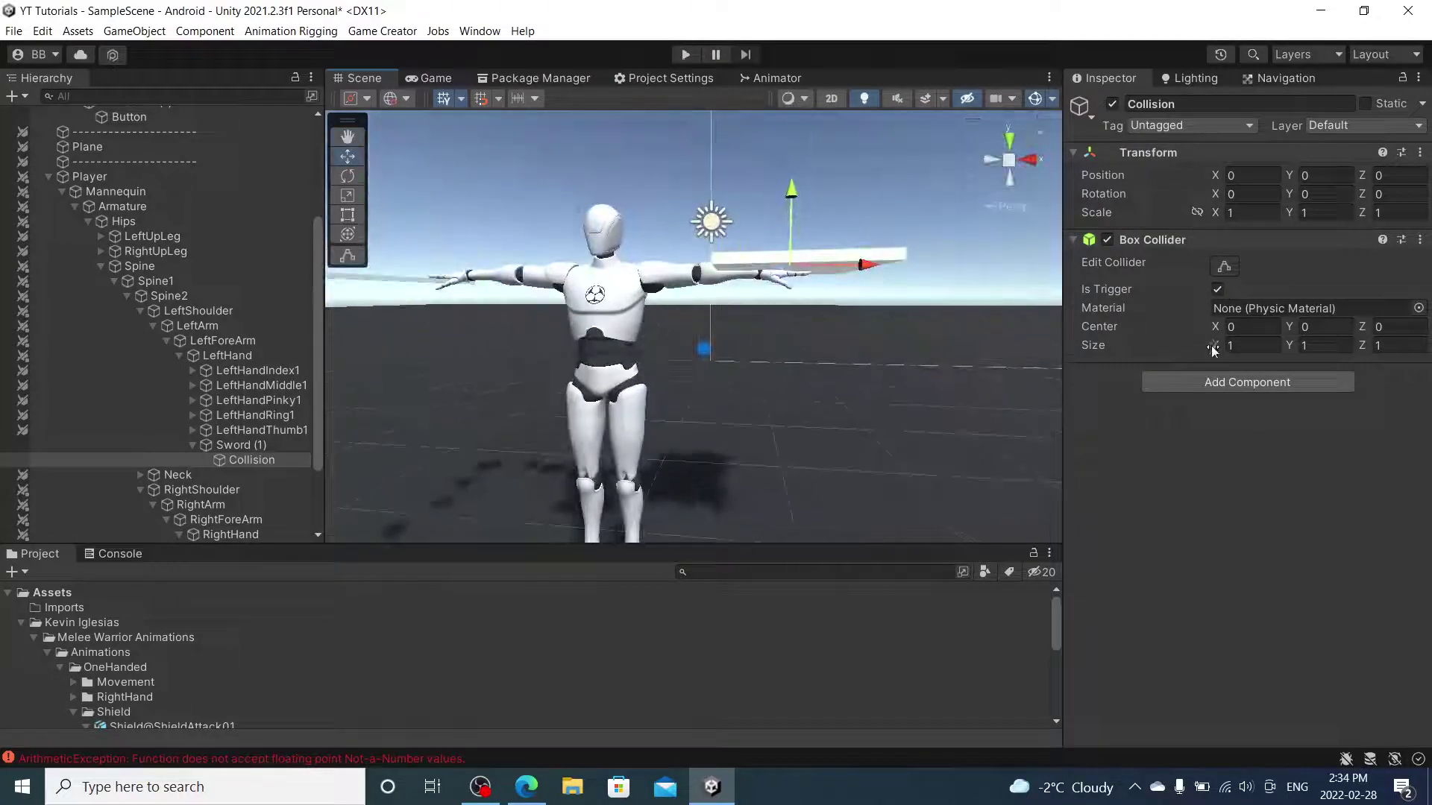
{"action": "left_click_drag", "start_coordinate": [1002, 350], "coordinate": [708, 522], "text": "alt"}
{"action": "left_click_drag", "start_coordinate": [1289, 346], "coordinate": [1391, 353]}
{"action": "left_click_drag", "start_coordinate": [1044, 350], "coordinate": [1223, 141], "text": "alt"}
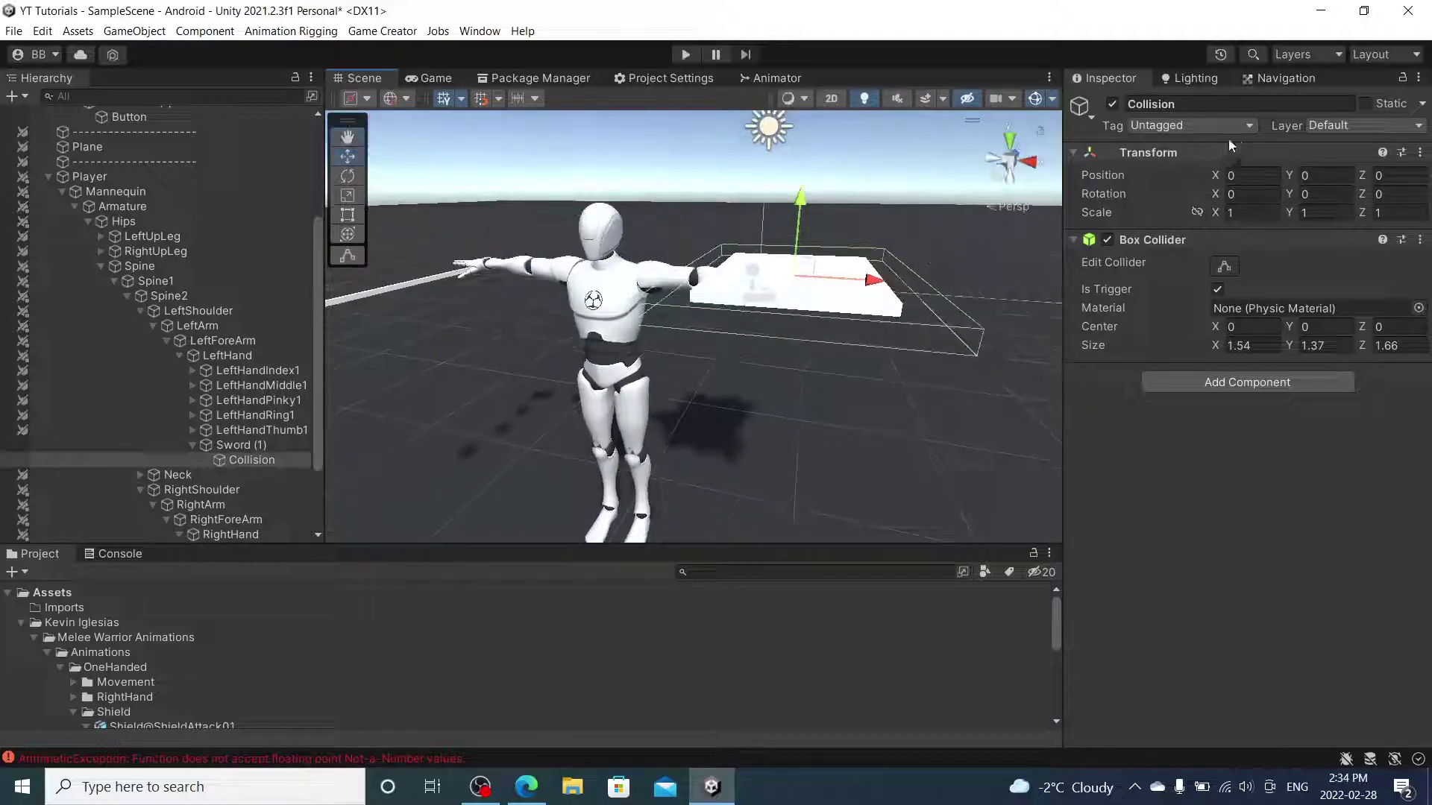
Add a new tag named Damage25 to the project.
{"action": "left_click", "coordinate": [1223, 125]}
{"action": "left_click", "coordinate": [1203, 310]}
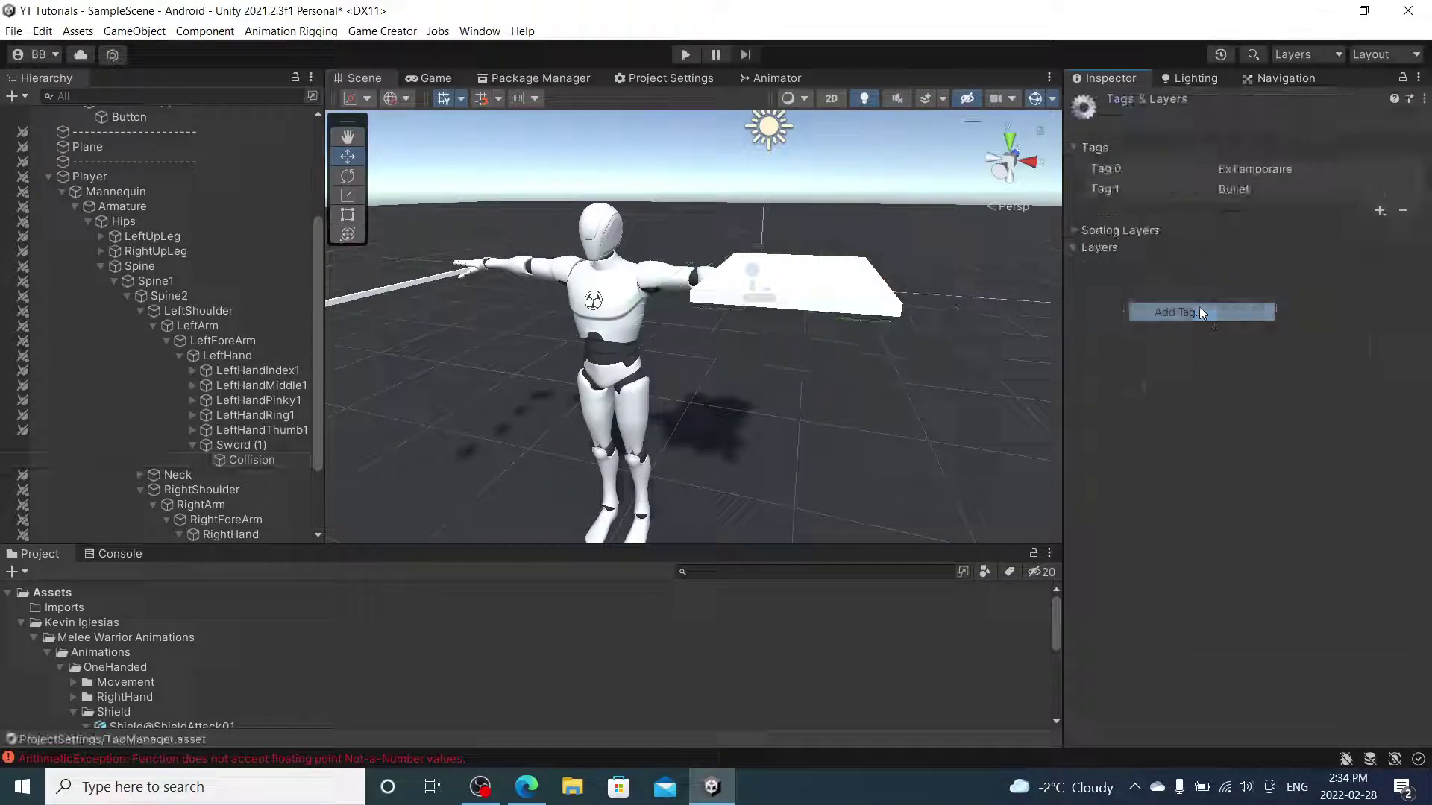
{"action": "left_click", "coordinate": [1379, 212]}
{"action": "type", "text": "D"}
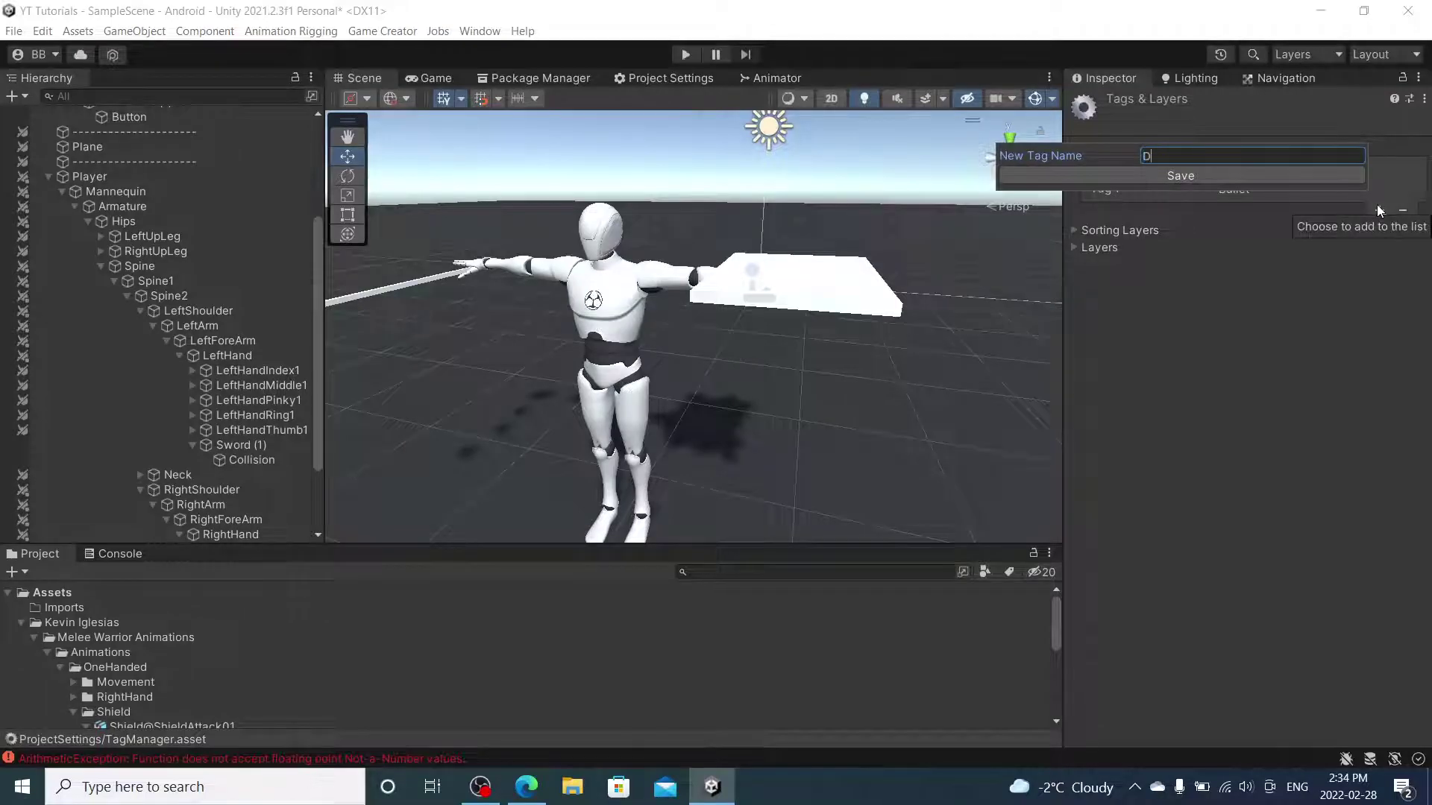
{"action": "type", "text": "amage25"}
{"action": "key", "text": "Return"}
Assign the Damage25 tag to the Collision object.
{"action": "left_click", "coordinate": [273, 457]}
{"action": "left_click", "coordinate": [1223, 125]}
{"action": "left_click", "coordinate": [1207, 307]}
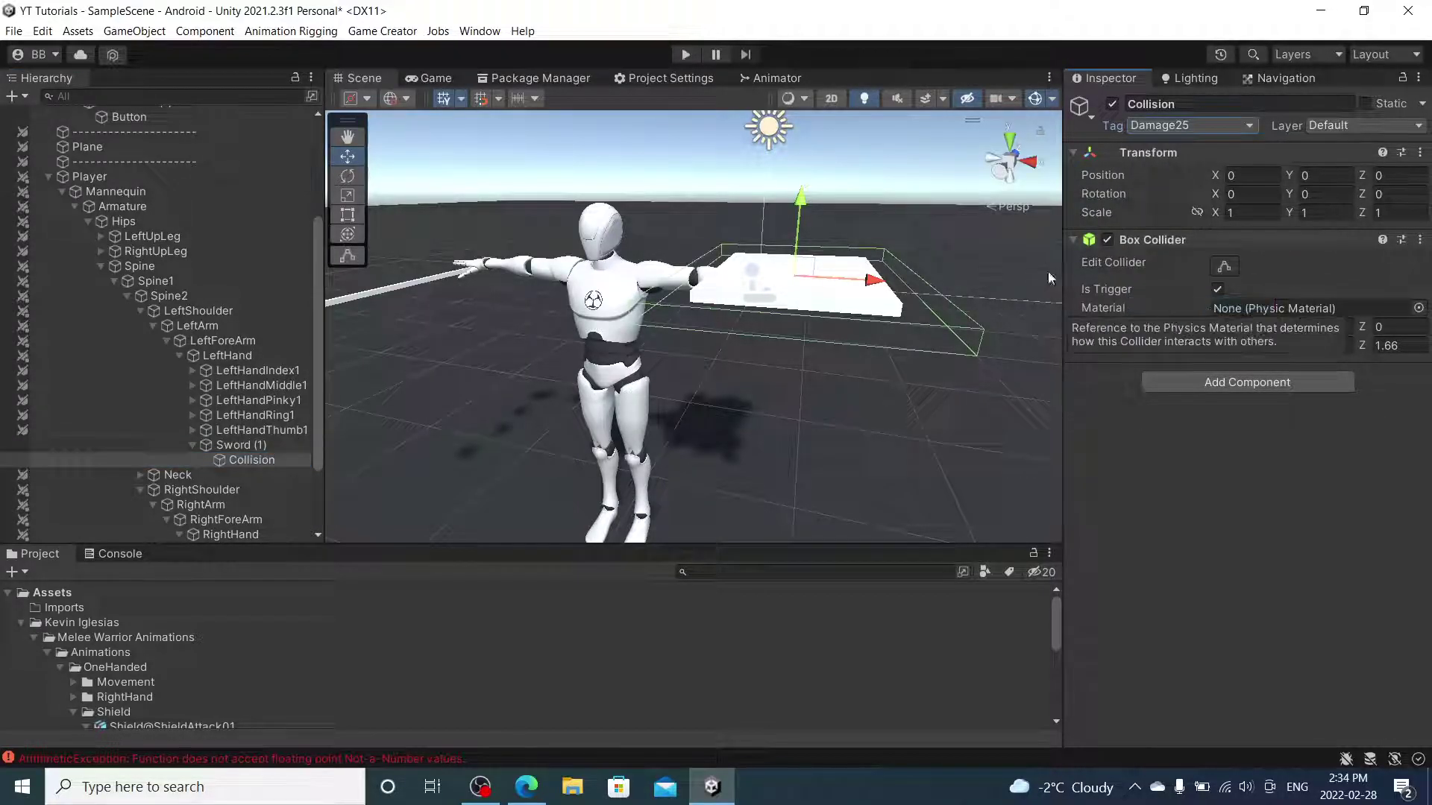
Duplicate the Player character and move the copy beside the original along X, to about X 2.405.
{"action": "left_click", "coordinate": [873, 428]}
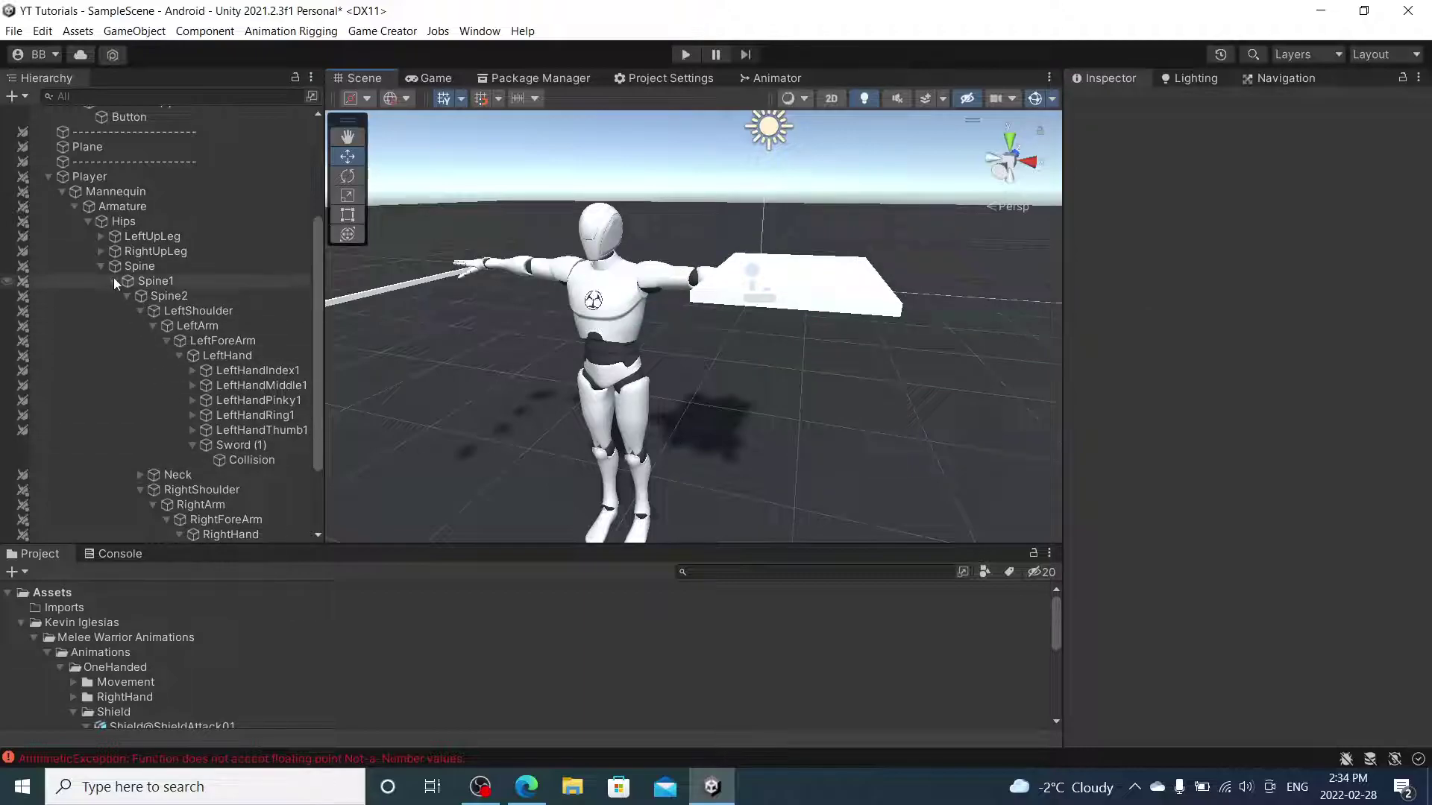
{"action": "left_click", "coordinate": [48, 178]}
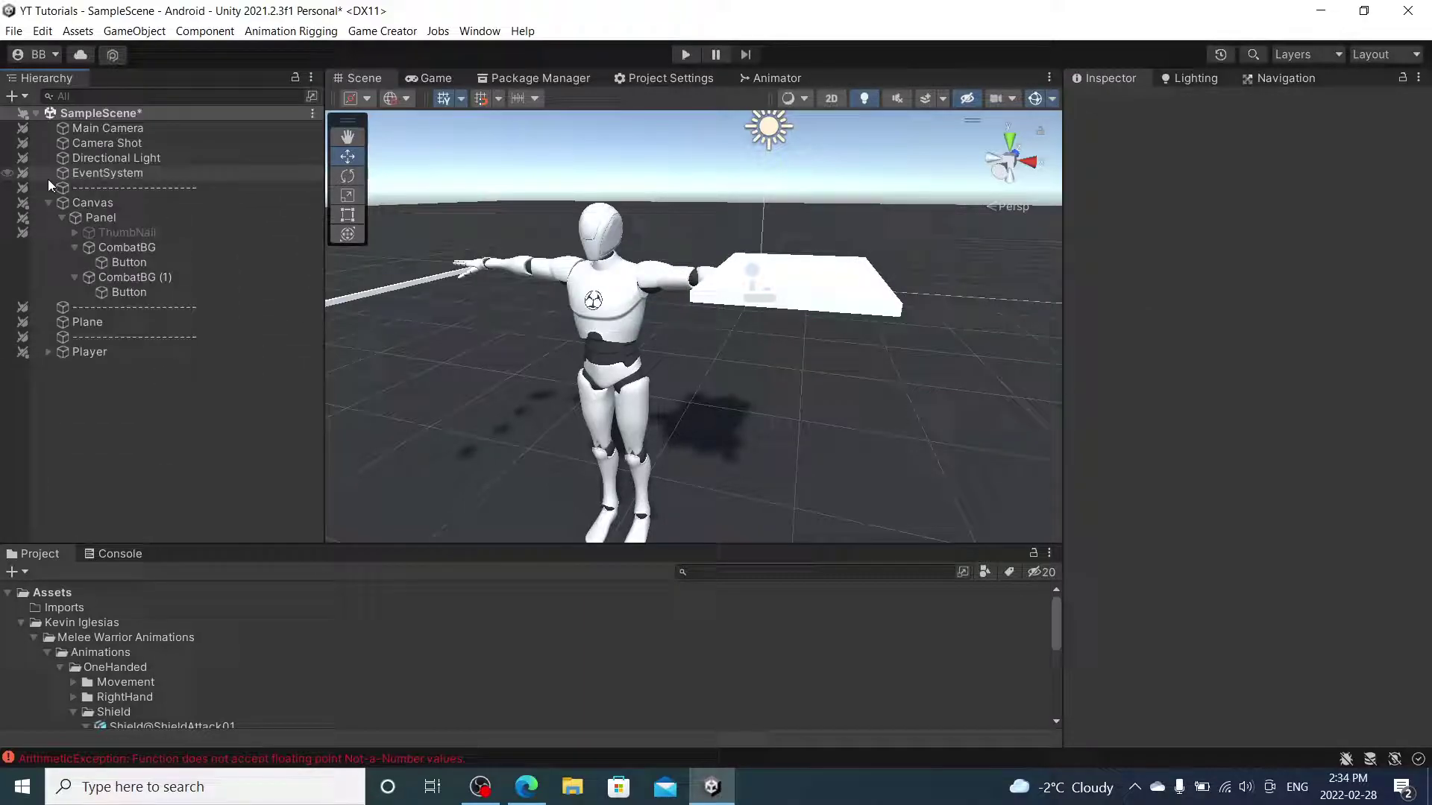
{"action": "left_click", "coordinate": [86, 351]}
{"action": "key", "text": "ctrl+d"}
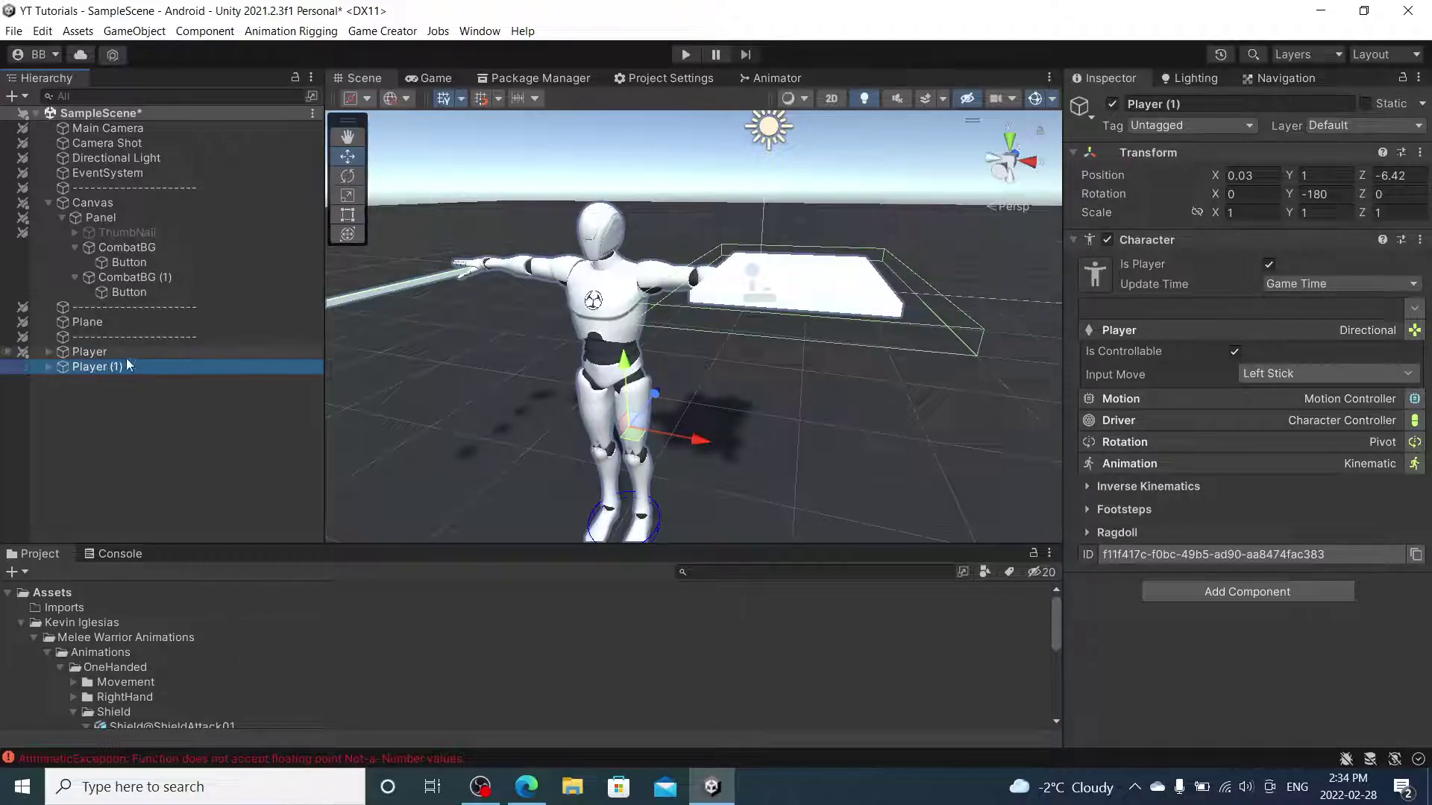
{"action": "left_click_drag", "start_coordinate": [667, 432], "coordinate": [1400, 540]}
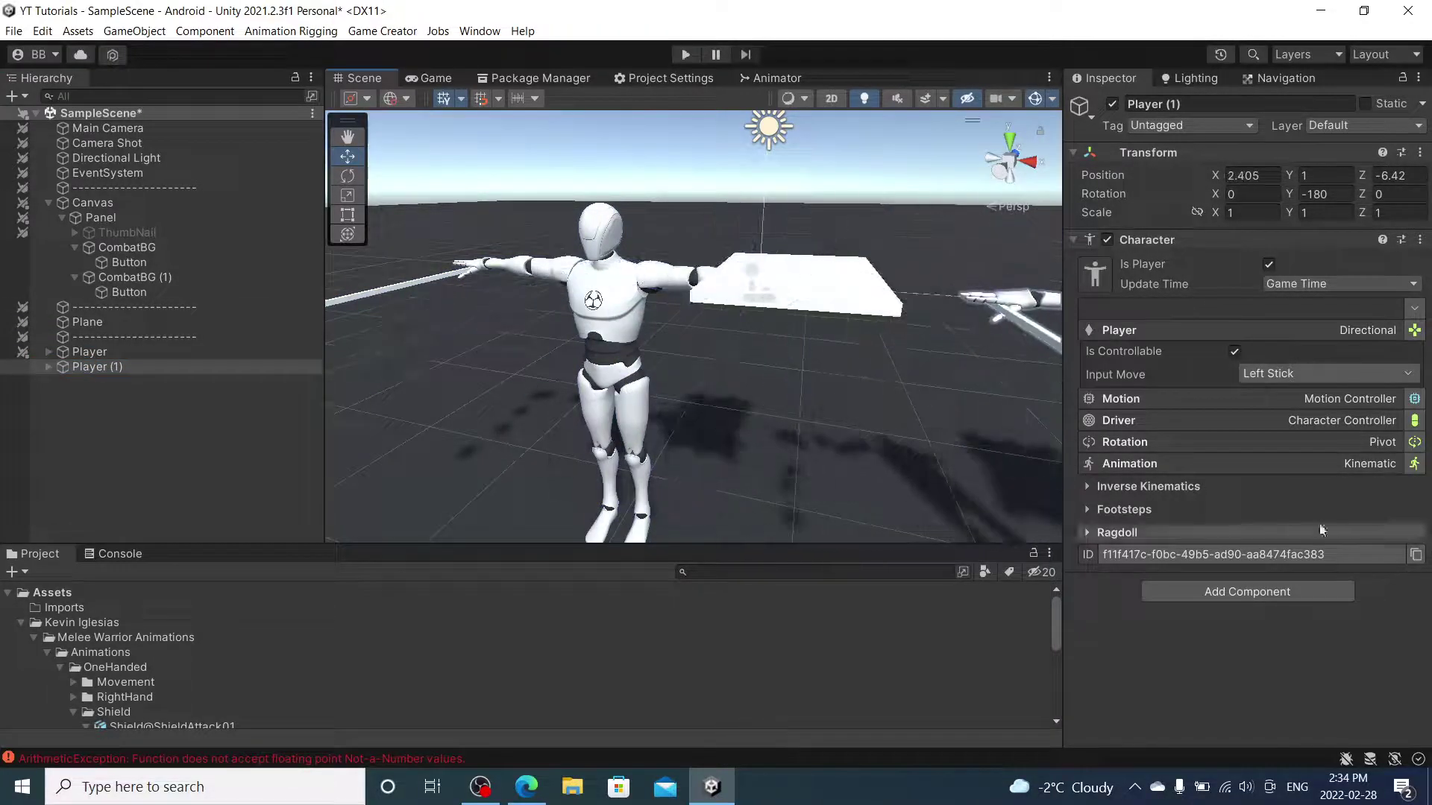
Create an empty child object under Player (1), keeping its default name.
{"action": "scroll", "coordinate": [865, 397], "scroll_direction": "down", "scroll_amount": 3}
{"action": "middle_click_drag", "start_coordinate": [865, 397], "coordinate": [633, 321]}
{"action": "left_click", "coordinate": [48, 367]}
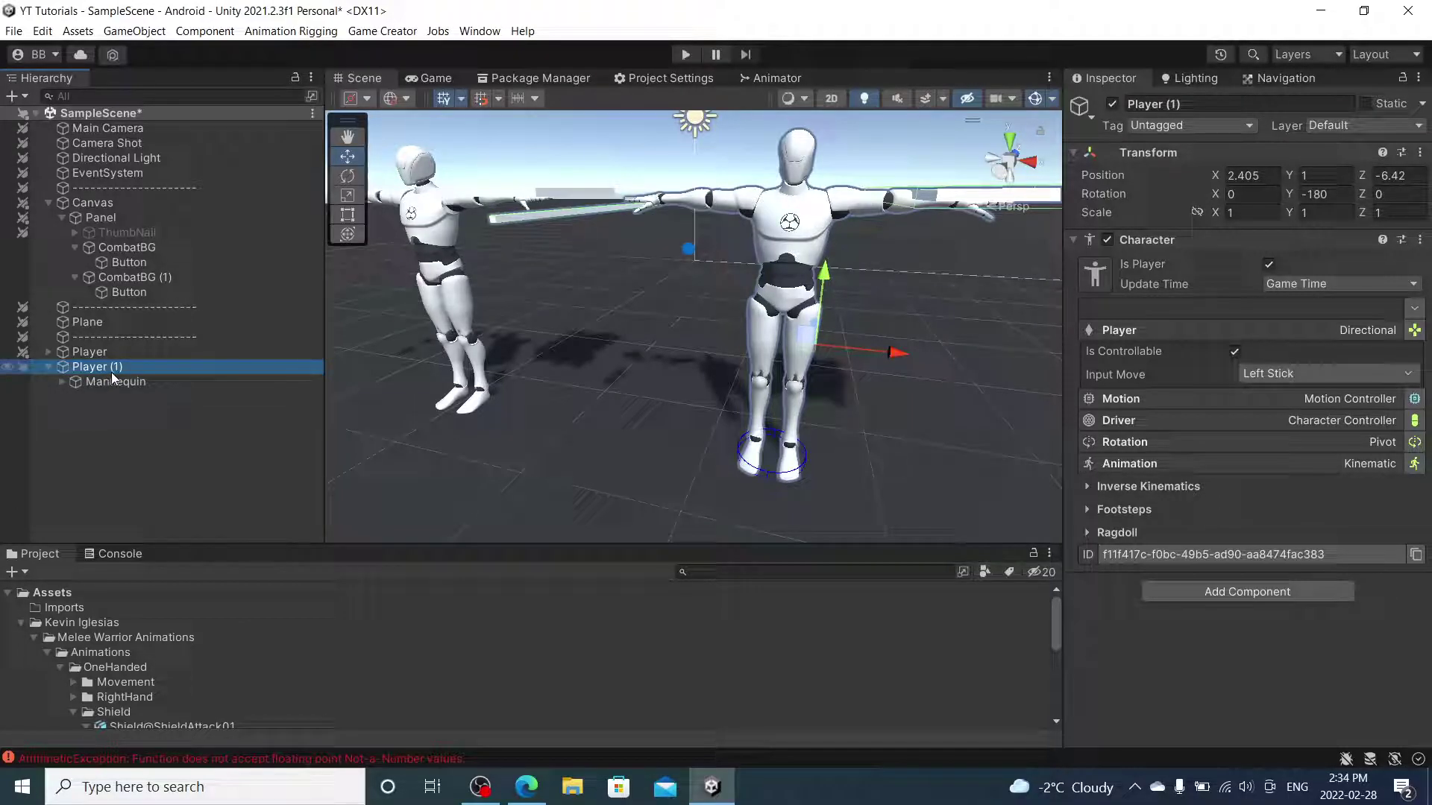
{"action": "right_click", "coordinate": [113, 368]}
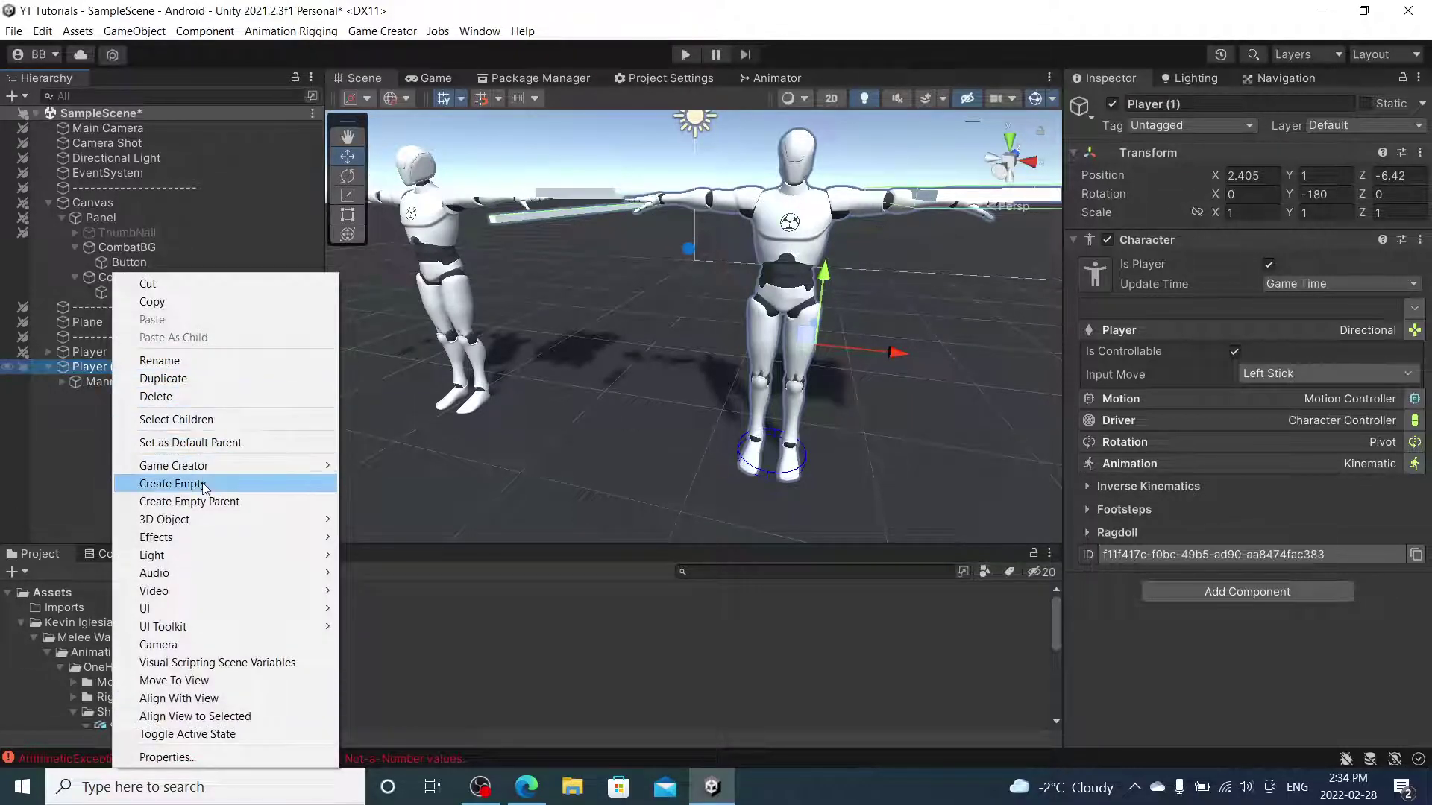
{"action": "left_click", "coordinate": [179, 483]}
{"action": "left_click", "coordinate": [215, 421]}
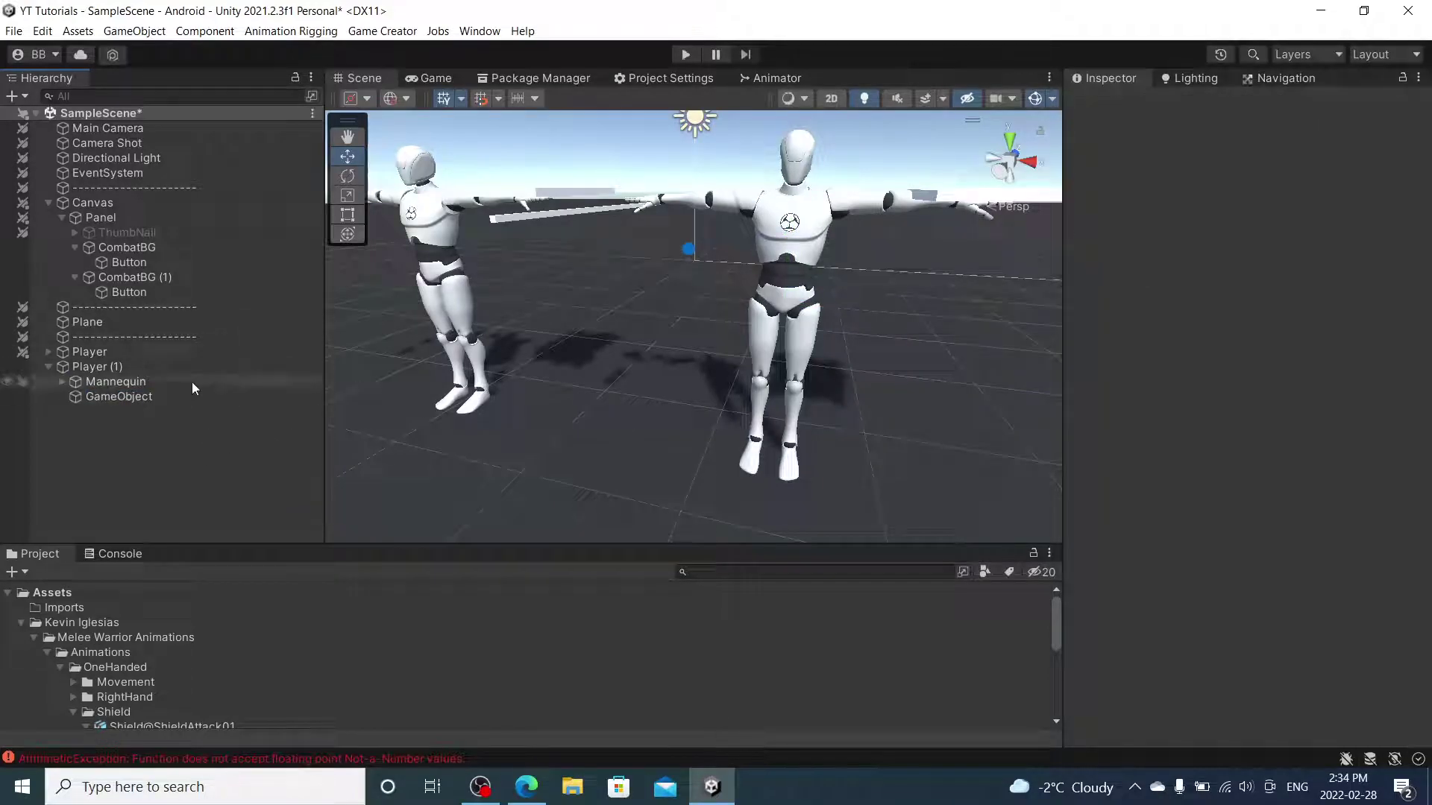
Add a Game Creator Trigger component to the empty GameObject under Player (1).
{"action": "left_click", "coordinate": [177, 396]}
{"action": "left_click", "coordinate": [1227, 249]}
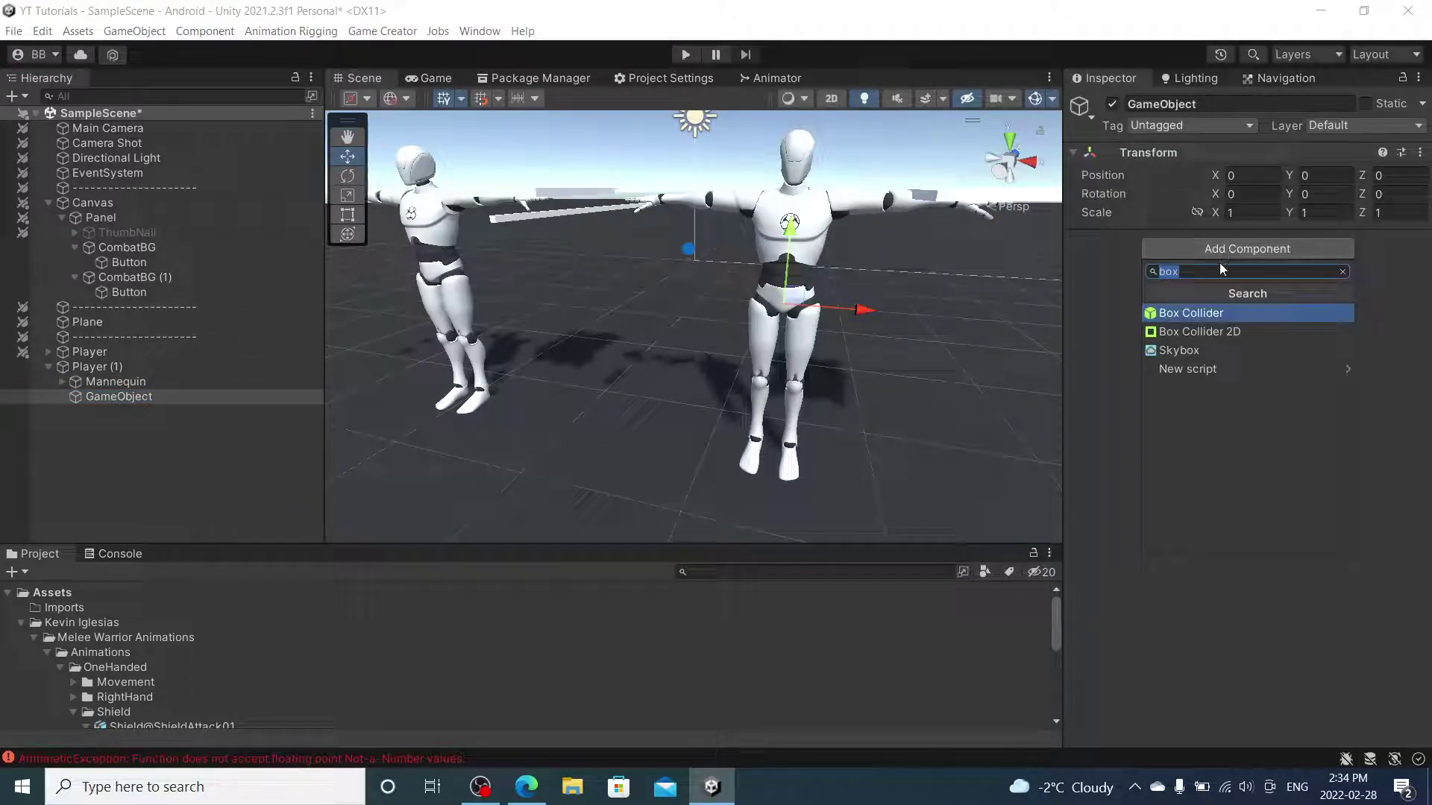
{"action": "type", "text": "trigger"}
{"action": "left_click", "coordinate": [1202, 308]}
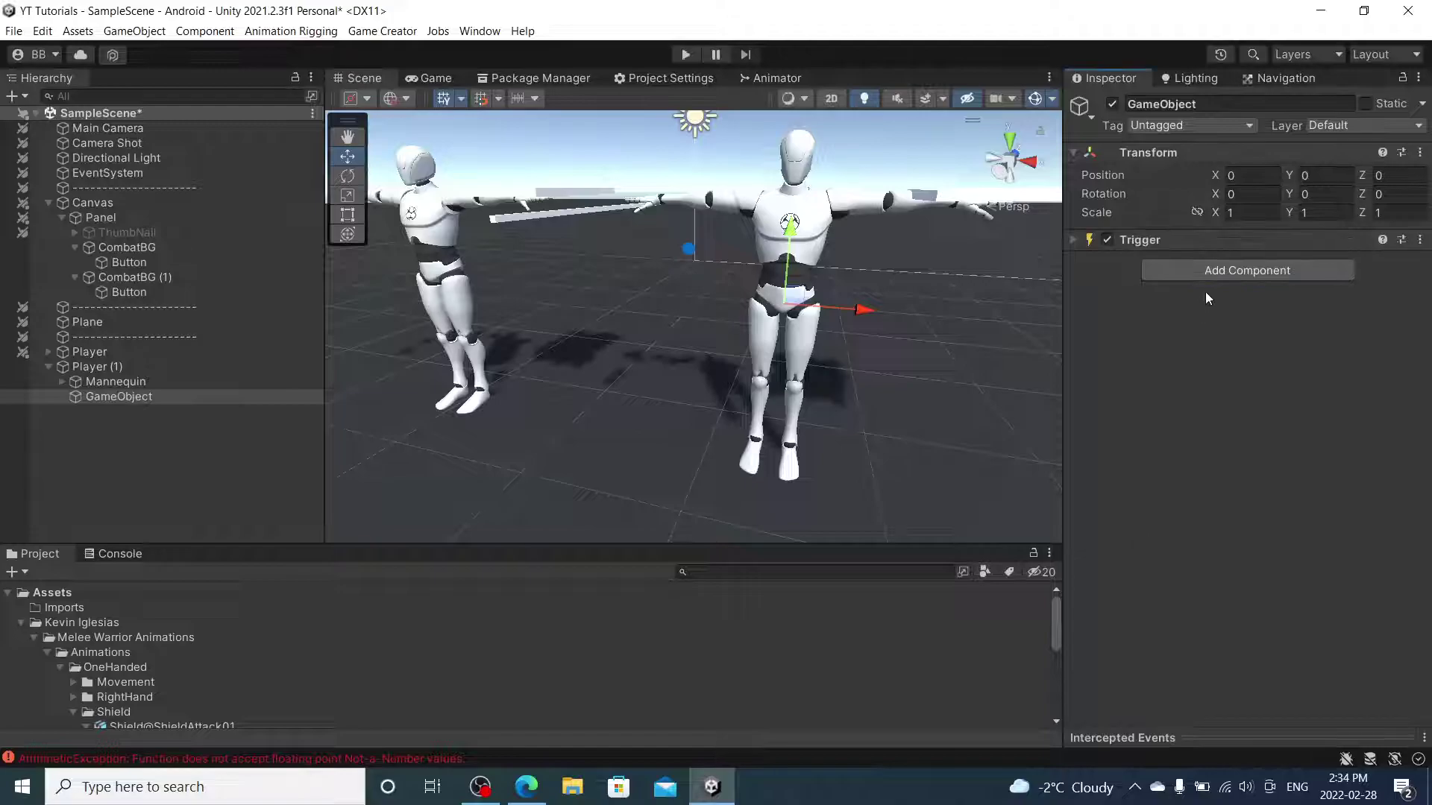
Try On Trigger Enter as the event of the Trigger component on the empty GameObject under Player (1).
{"action": "left_click", "coordinate": [1214, 239]}
{"action": "left_click", "coordinate": [1216, 267]}
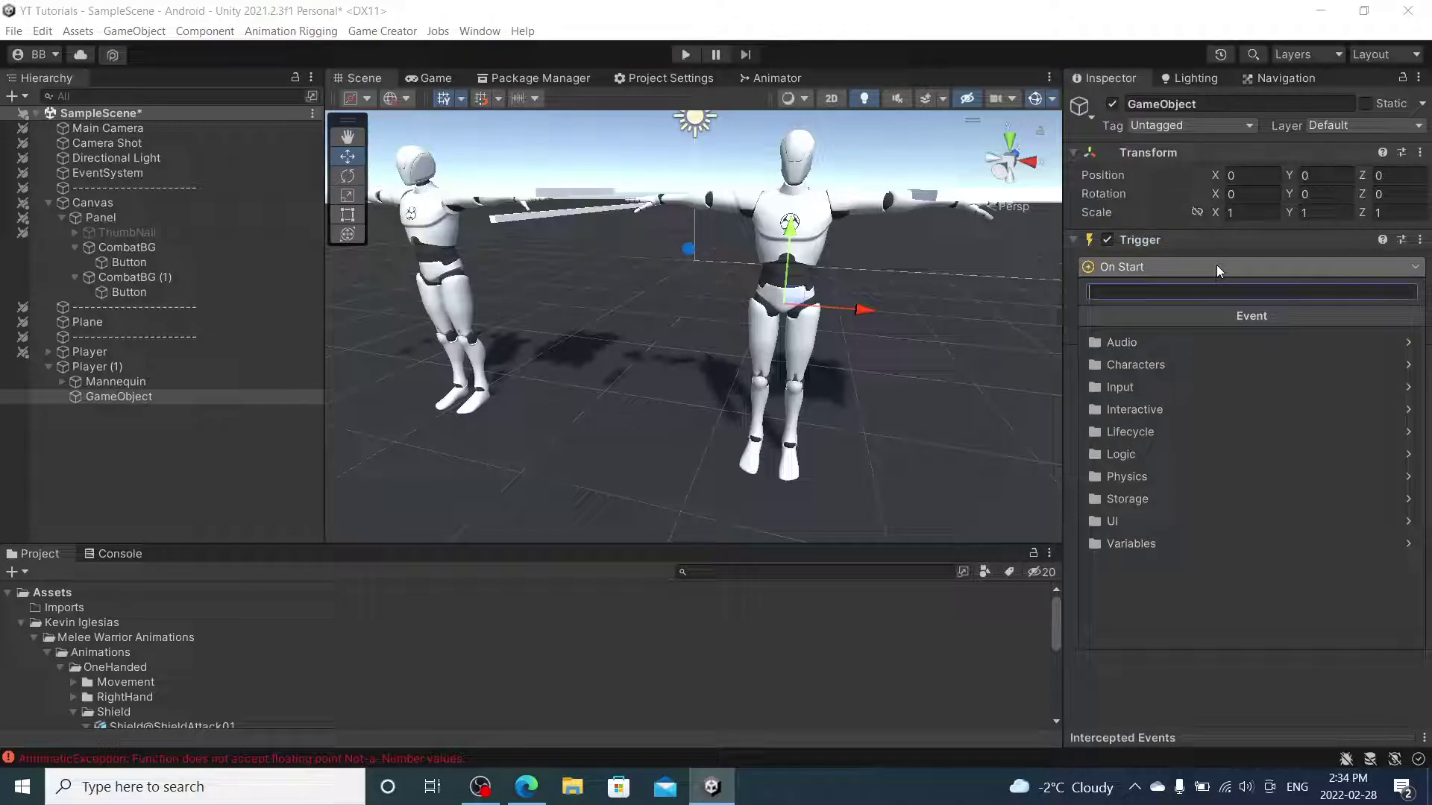
{"action": "type", "text": "enter"}
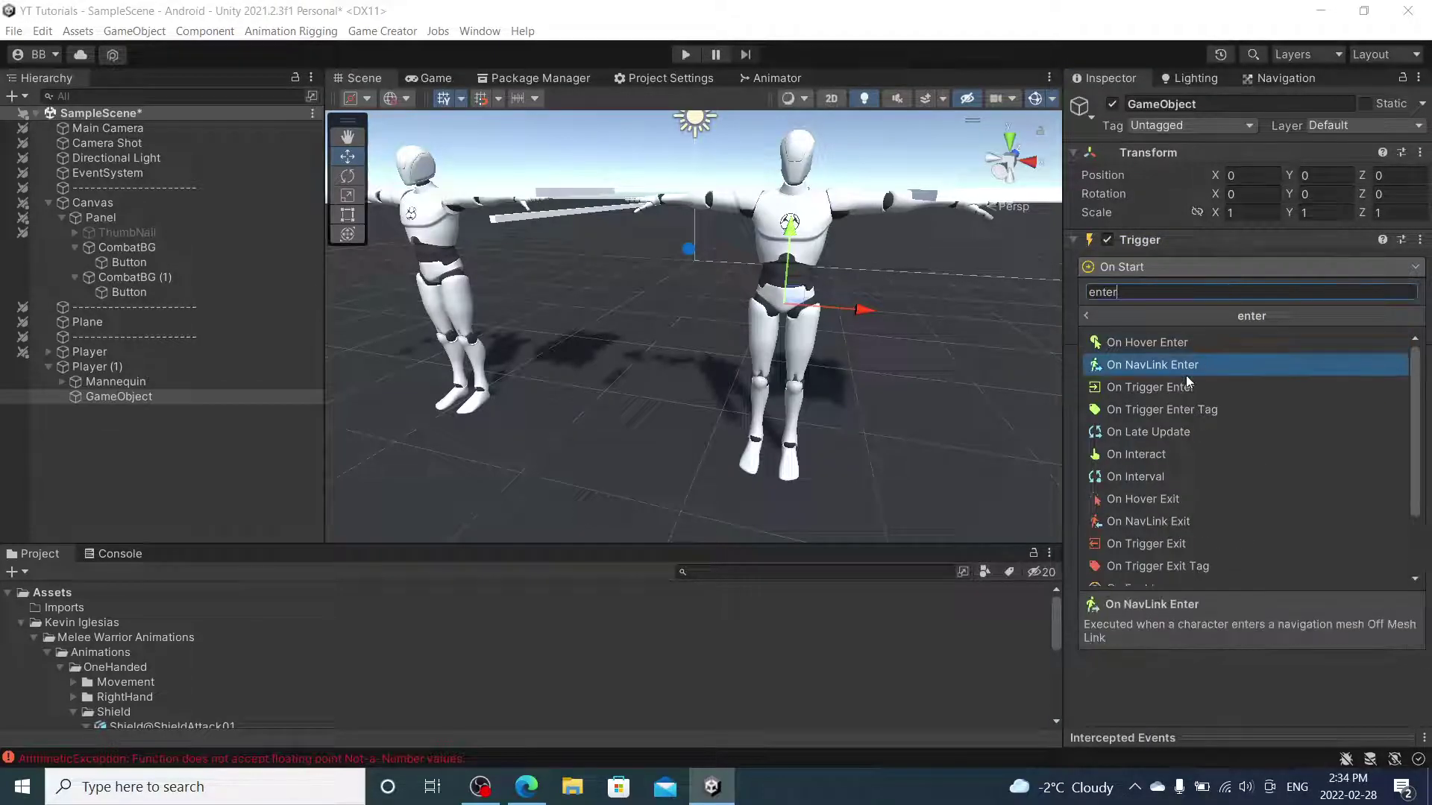
{"action": "left_click", "coordinate": [1188, 385]}
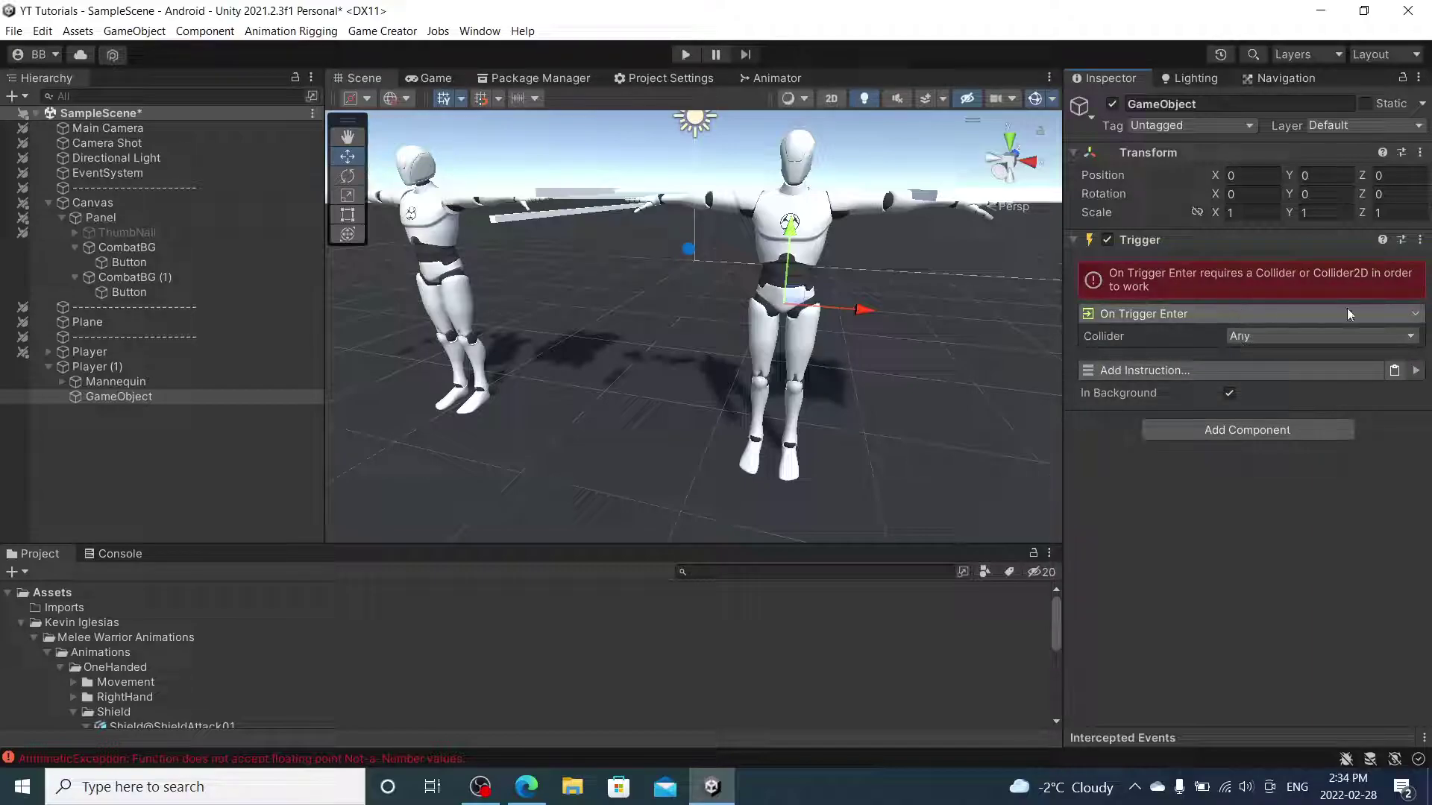
{"action": "left_click", "coordinate": [1215, 314]}
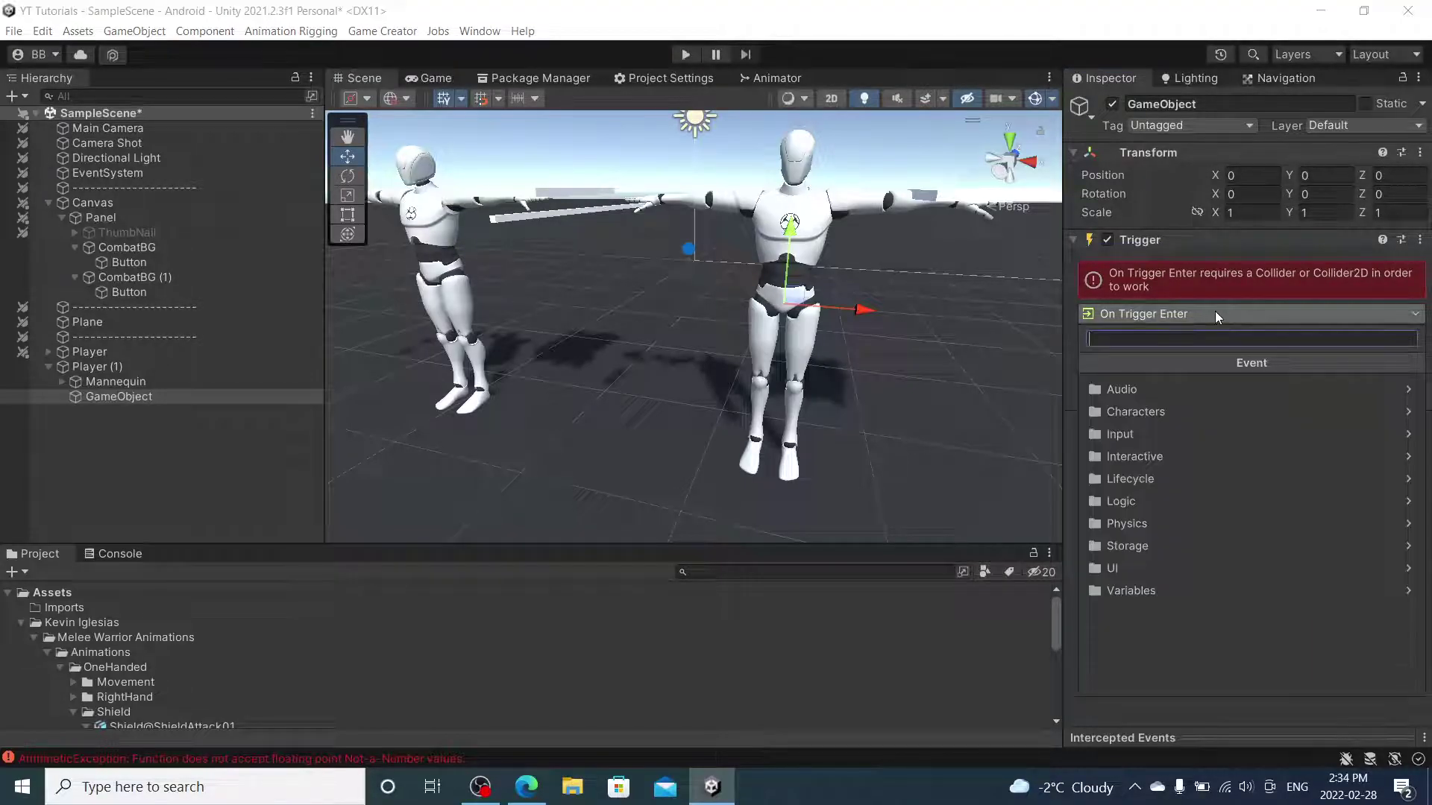
{"action": "left_click", "coordinate": [1236, 274]}
Replace the GameObject's Trigger component with a Box Collider and enable its Is Trigger option.
{"action": "right_click", "coordinate": [1377, 246]}
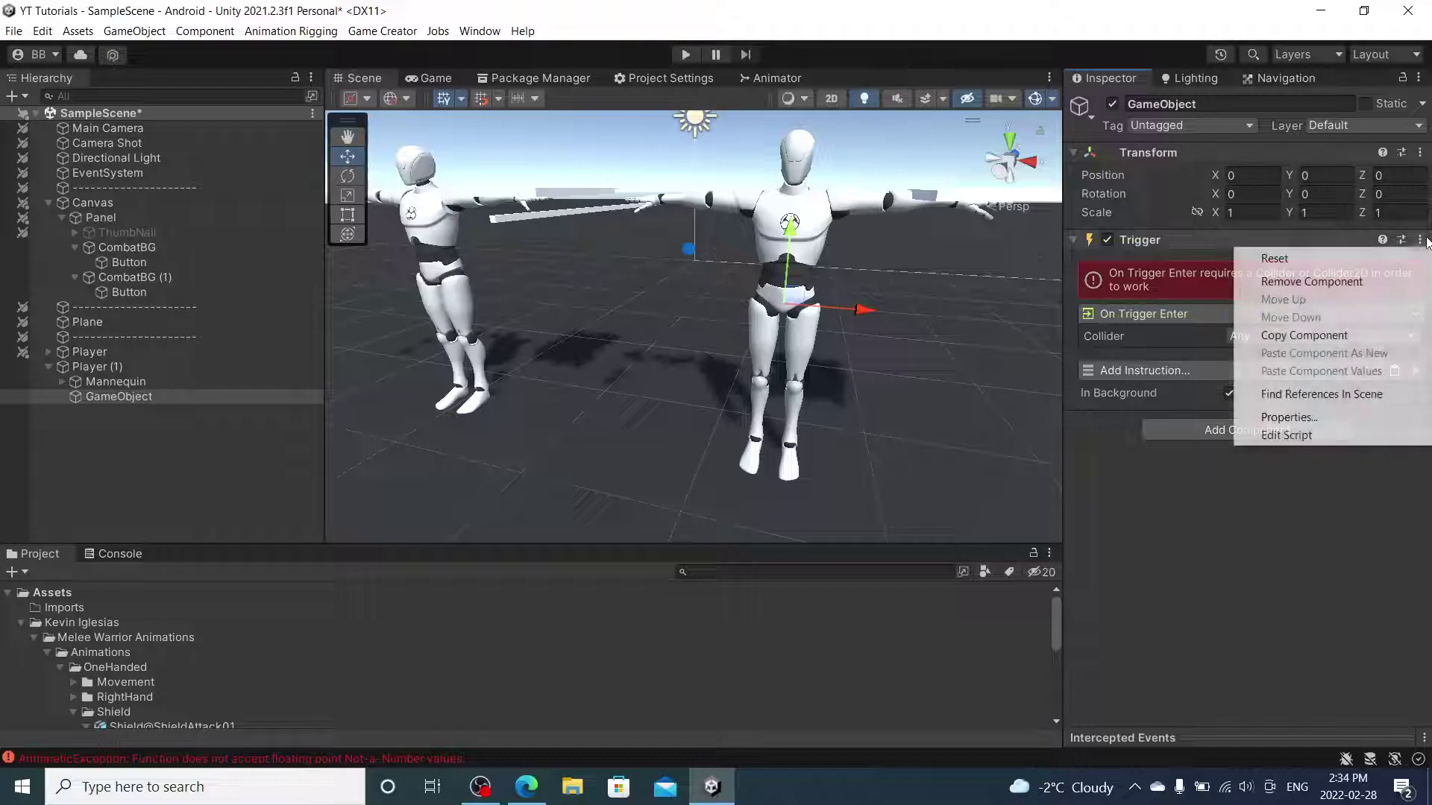
{"action": "left_click", "coordinate": [1282, 278]}
{"action": "left_click", "coordinate": [1270, 252]}
{"action": "type", "text": "box"}
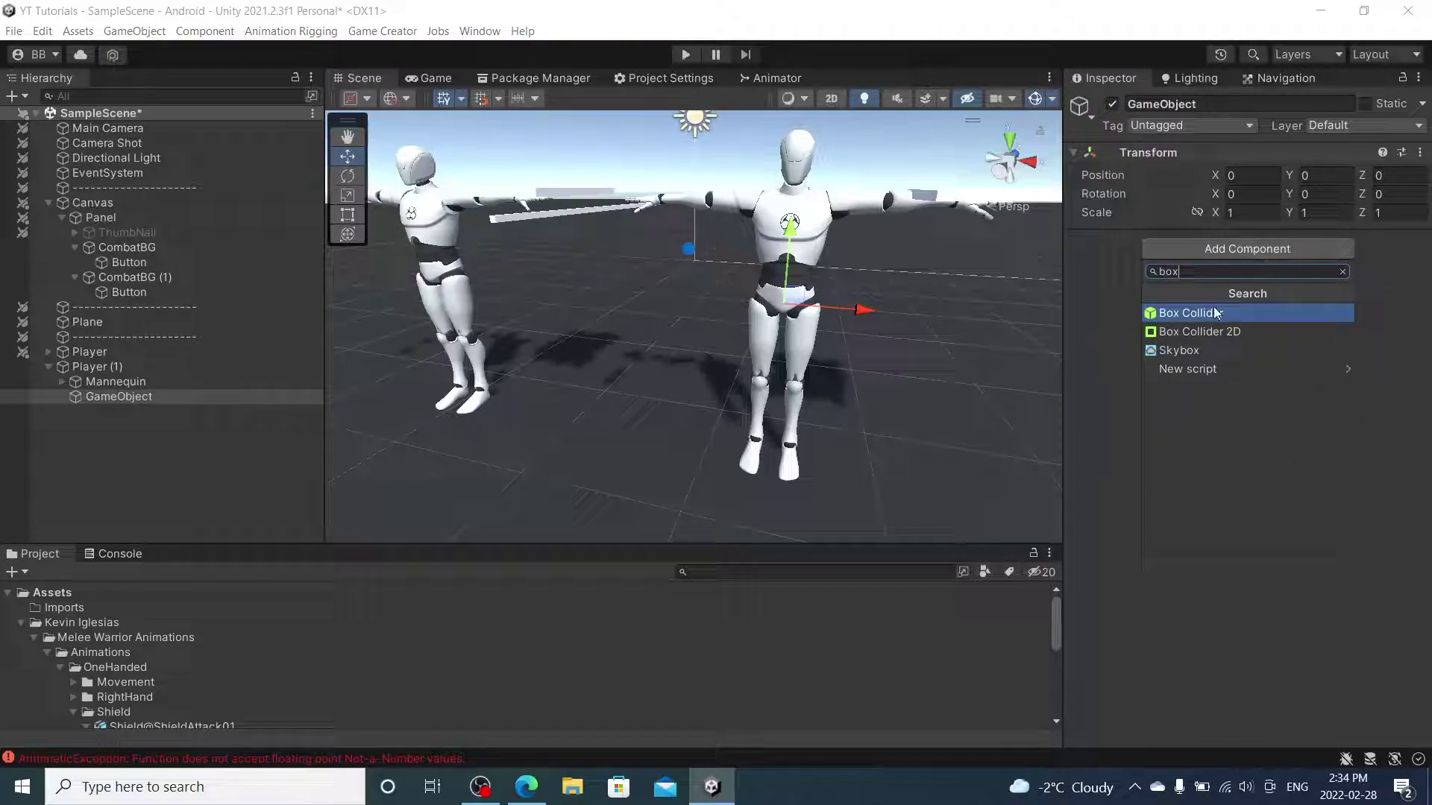
{"action": "left_click", "coordinate": [1214, 314]}
{"action": "left_click_drag", "start_coordinate": [936, 287], "coordinate": [738, 362], "text": "alt"}
{"action": "left_click", "coordinate": [1228, 382]}
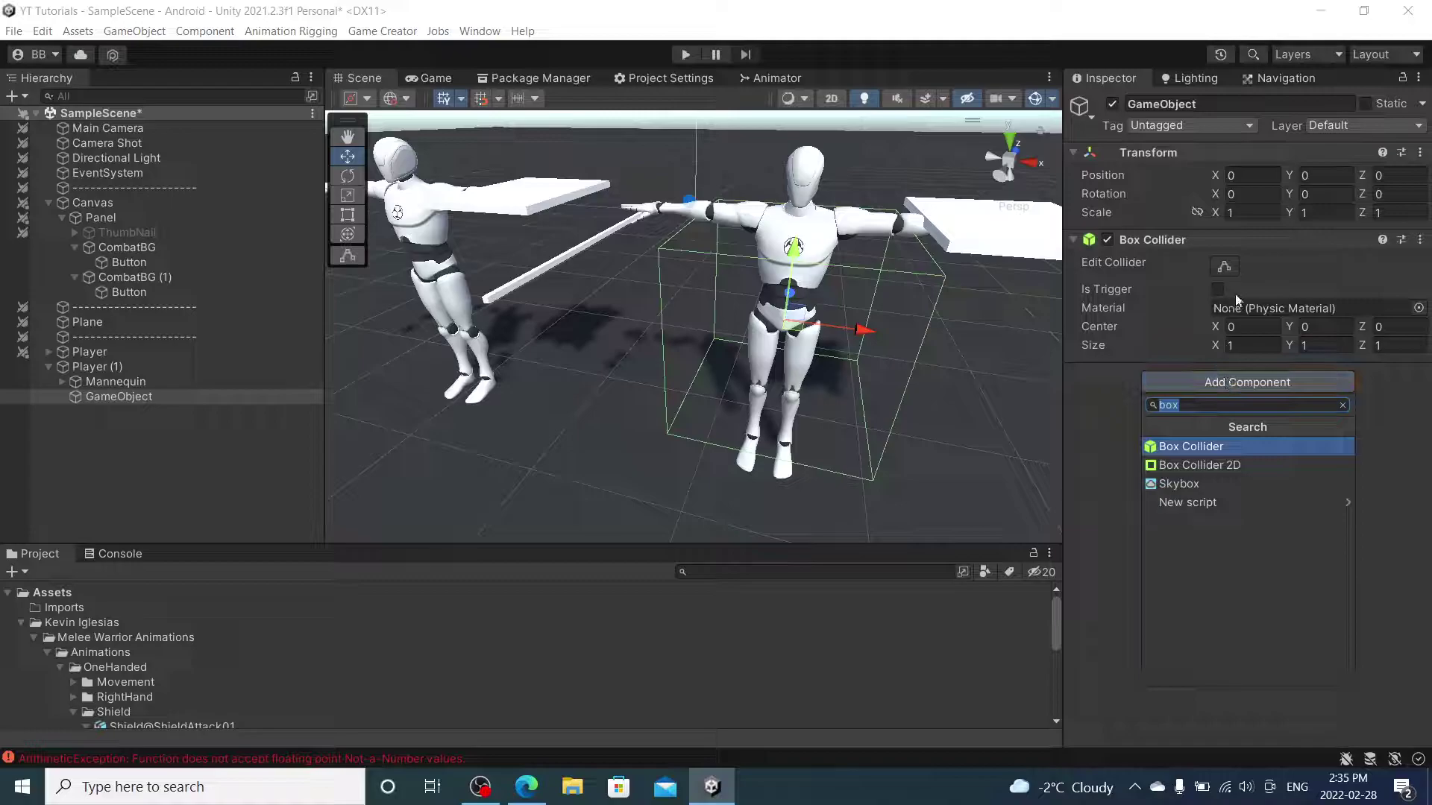
{"action": "left_click", "coordinate": [1218, 289]}
Add a Trigger component to the GameObject with the On Trigger Enter Tag event for the Damage25 tag.
{"action": "left_click", "coordinate": [1223, 383]}
{"action": "type", "text": "trigger"}
{"action": "left_click", "coordinate": [1196, 445]}
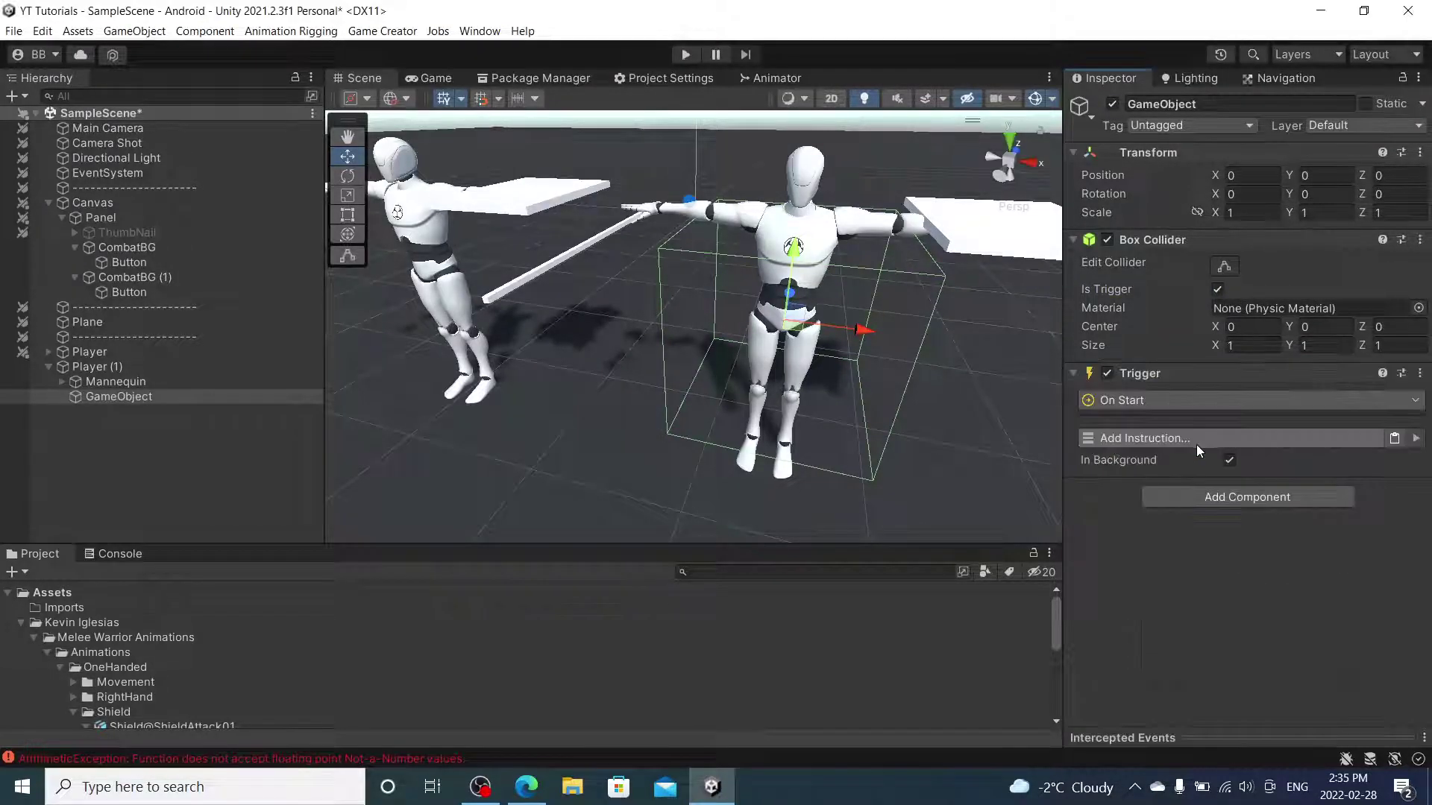
{"action": "left_click", "coordinate": [1210, 401]}
{"action": "type", "text": "tag"}
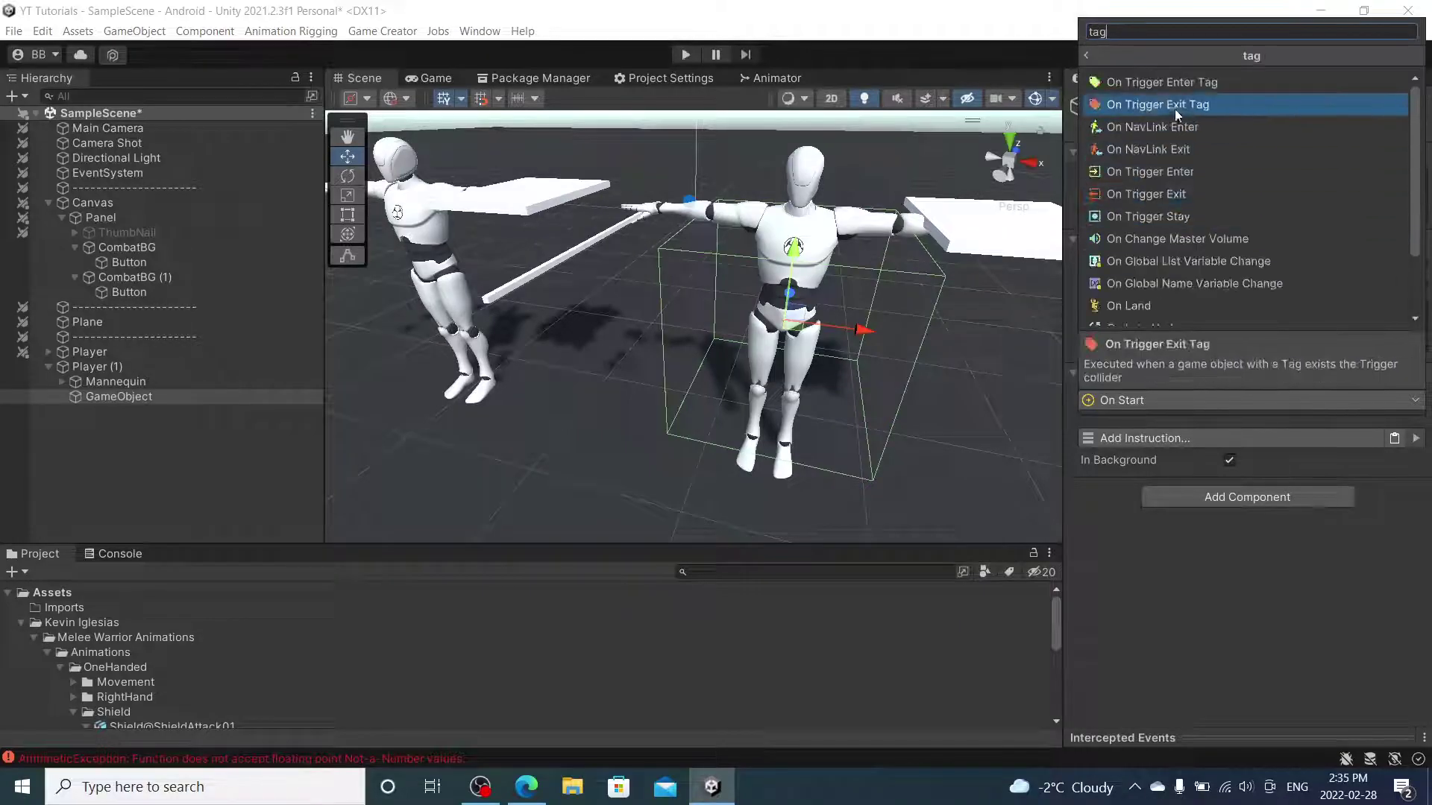
{"action": "left_click", "coordinate": [1160, 82]}
{"action": "left_click", "coordinate": [1285, 422]}
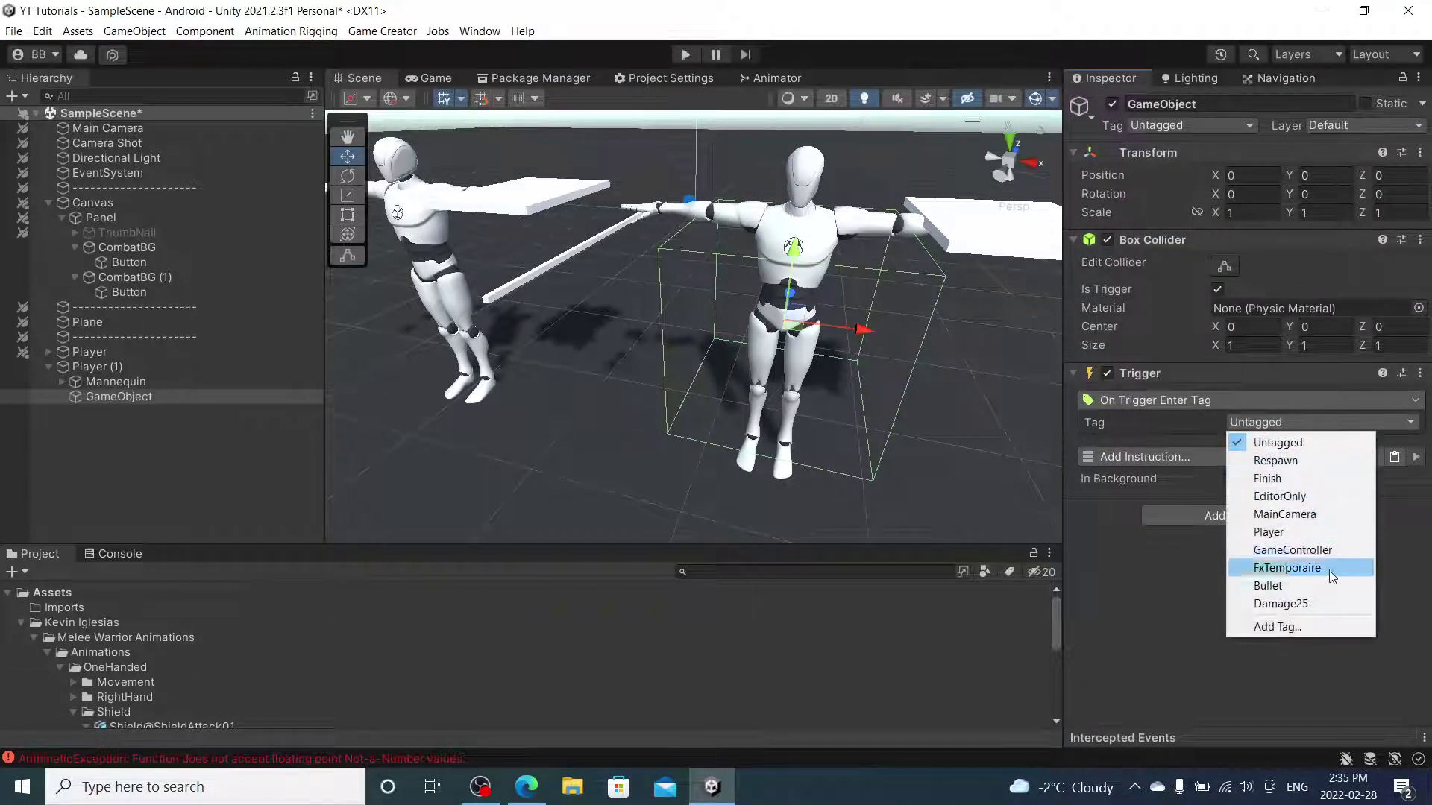
{"action": "left_click", "coordinate": [1280, 603]}
Examine the instruction categories available for the Damage25 Trigger without adding an instruction.
{"action": "left_click", "coordinate": [1216, 458]}
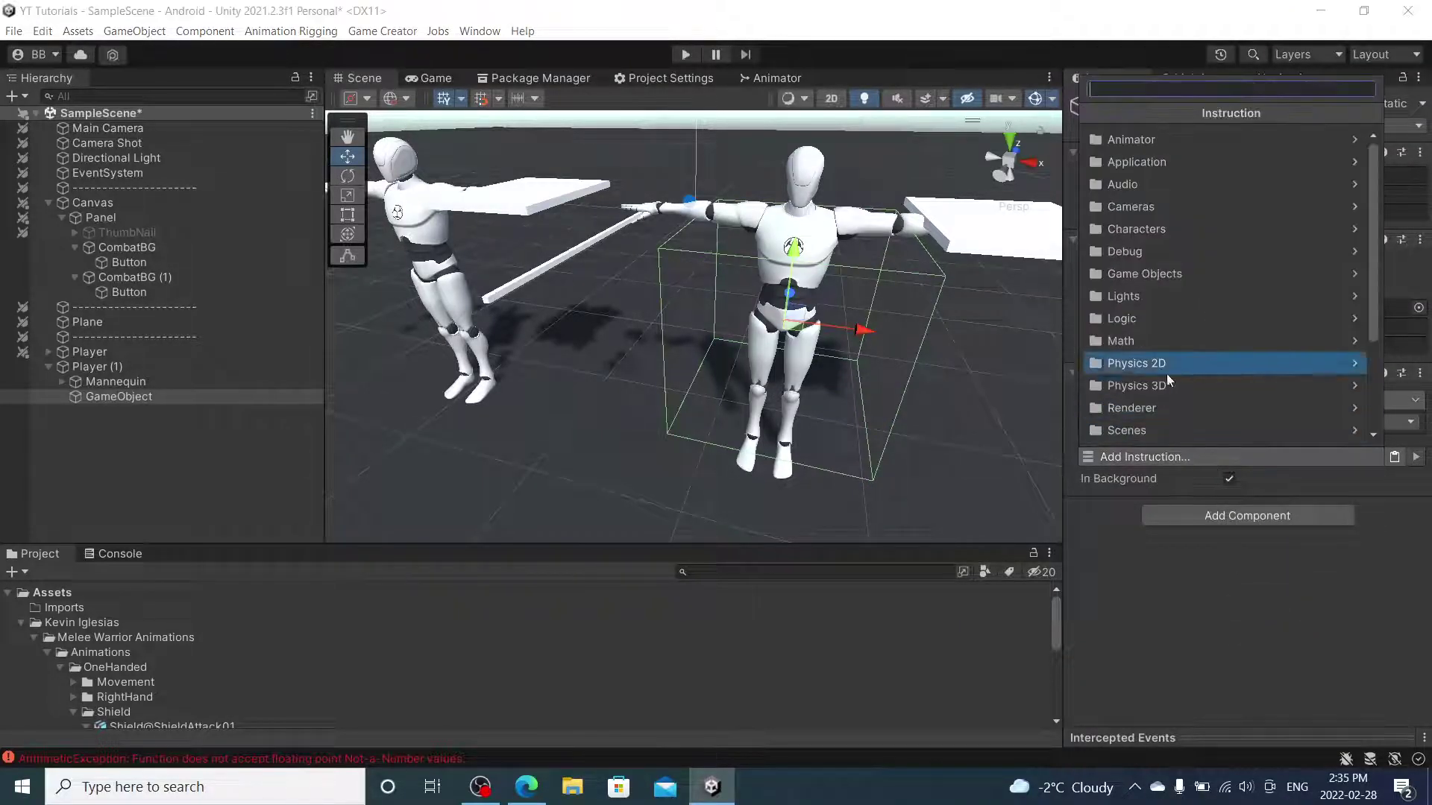
{"action": "scroll", "coordinate": [1168, 386], "scroll_direction": "down", "scroll_amount": 3}
{"action": "scroll", "coordinate": [1165, 328], "scroll_direction": "up", "scroll_amount": 3}
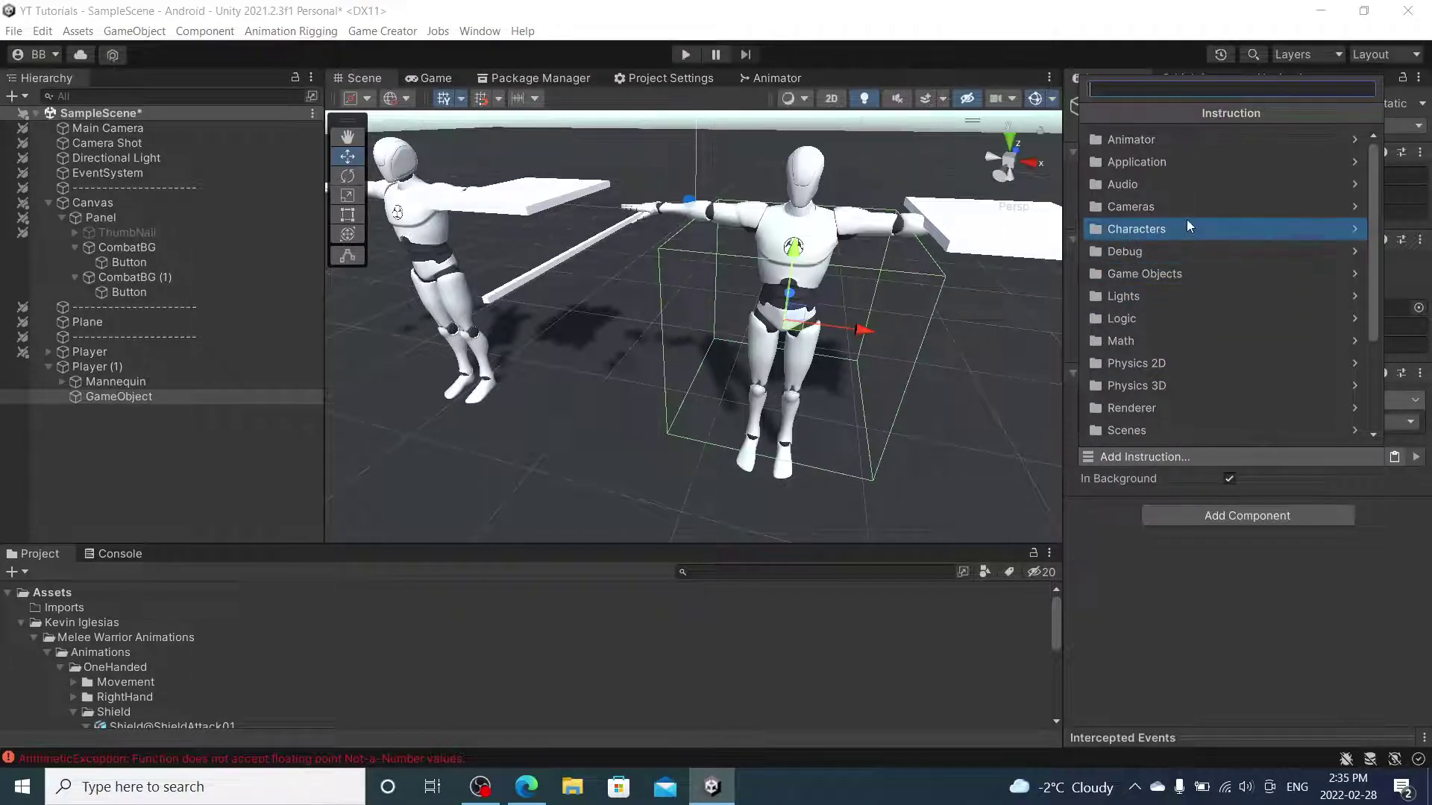
{"action": "scroll", "coordinate": [1196, 233], "scroll_direction": "down", "scroll_amount": 3}
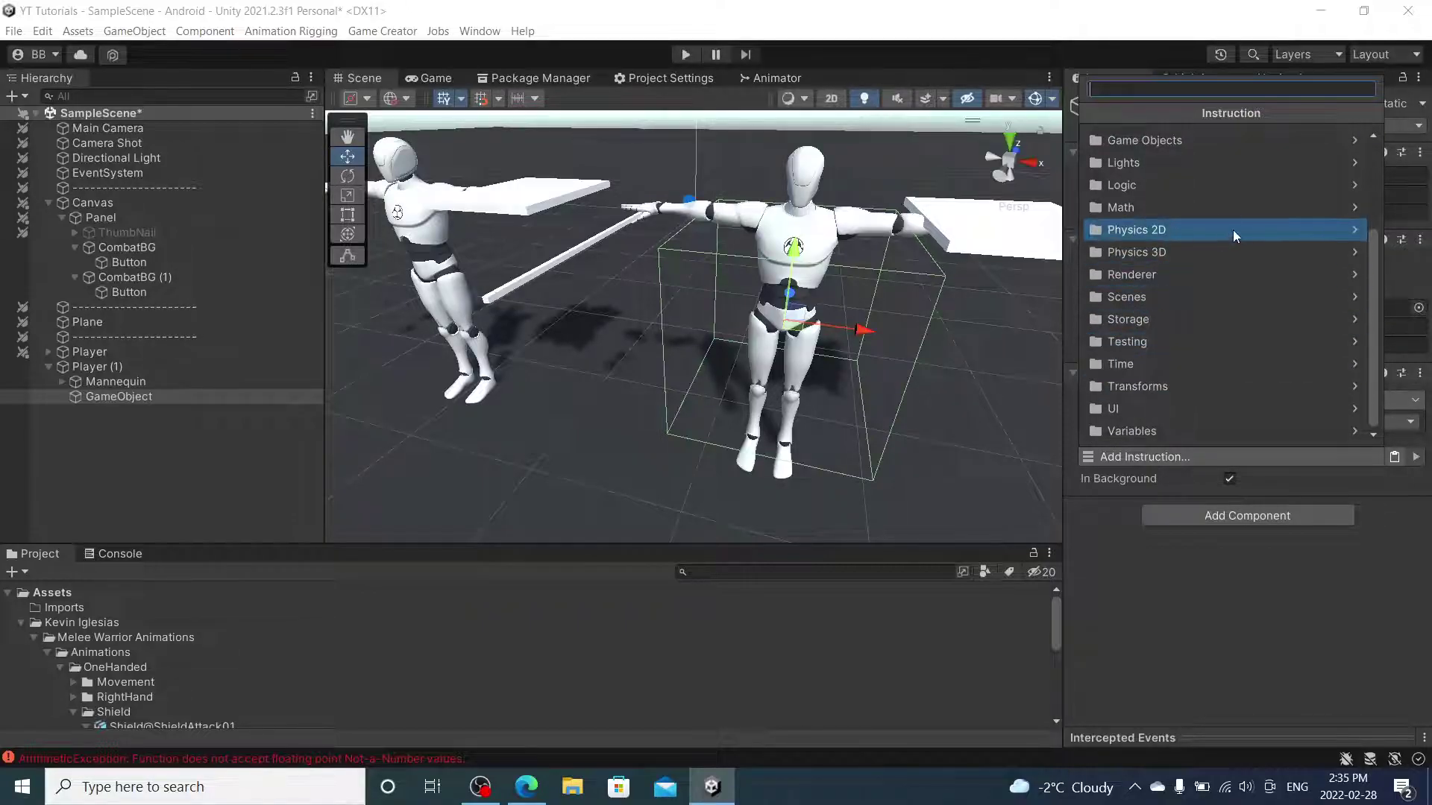
{"action": "left_click_drag", "start_coordinate": [1373, 267], "coordinate": [1387, 183]}
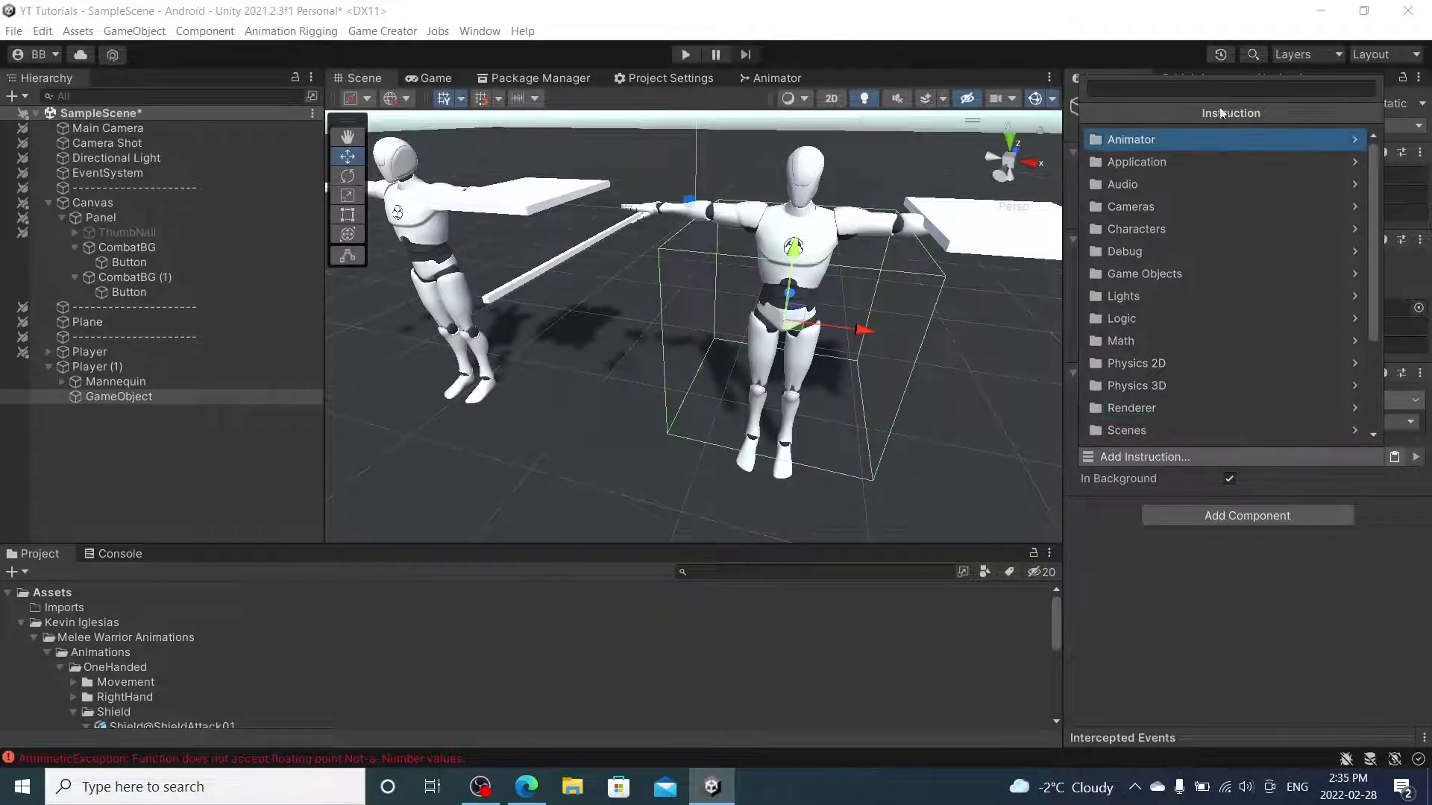
{"action": "scroll", "coordinate": [1247, 364], "scroll_direction": "down", "scroll_amount": 2}
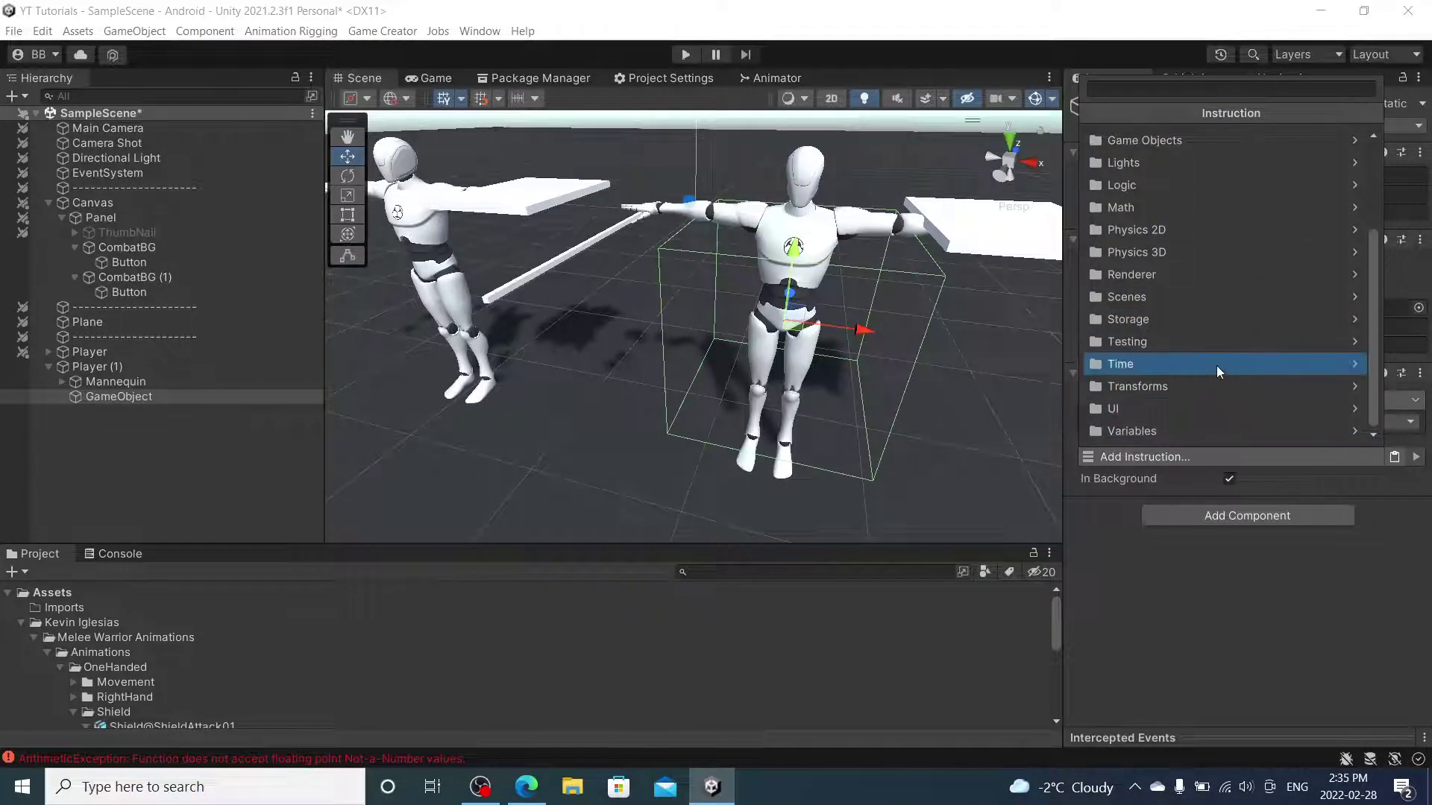
{"action": "left_click", "coordinate": [1236, 298]}
{"action": "left_click", "coordinate": [1312, 562]}
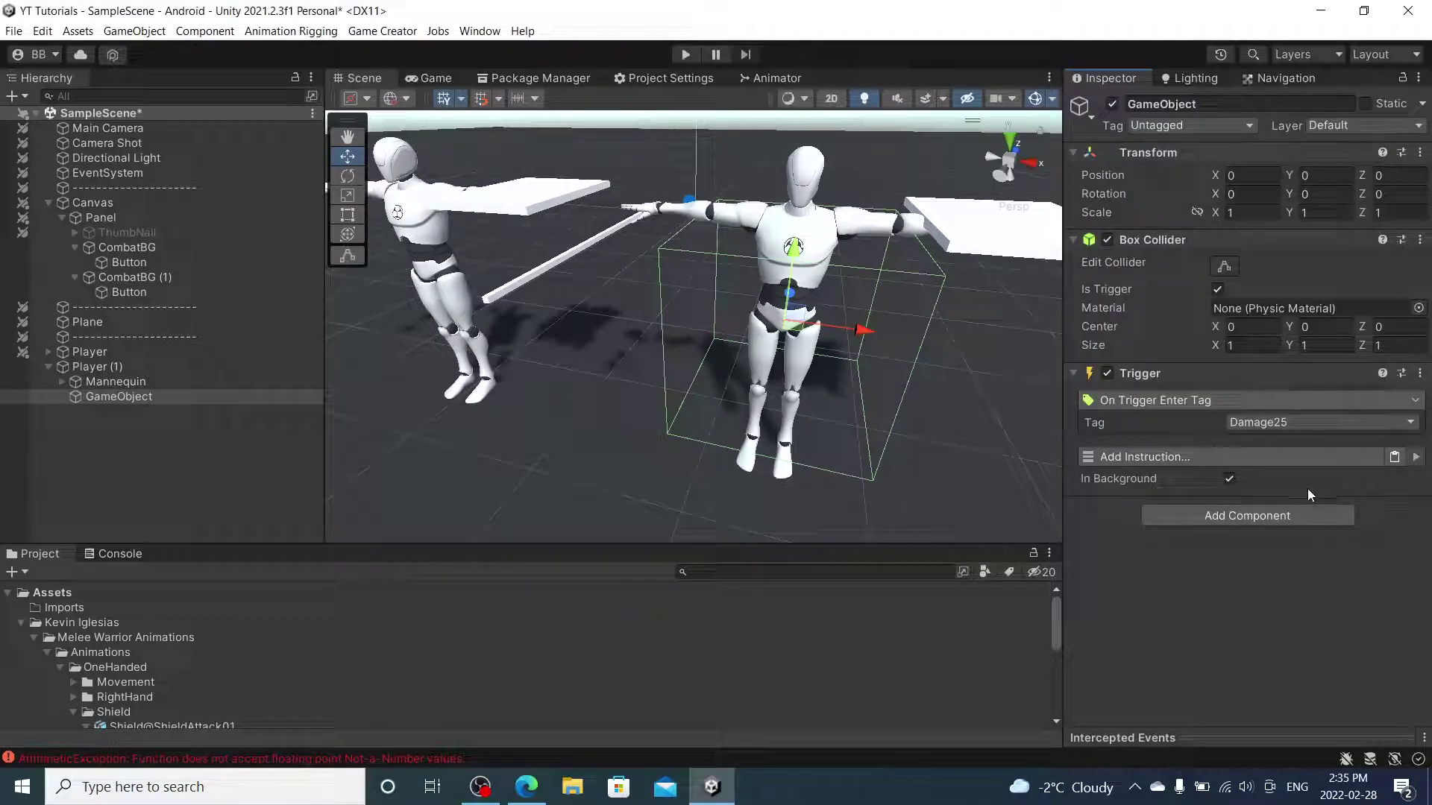
Delete the duplicated Player (1) character together with its trigger object.
{"action": "left_click_drag", "start_coordinate": [838, 447], "coordinate": [564, 377], "text": "alt"}
{"action": "left_click_drag", "start_coordinate": [818, 368], "coordinate": [753, 218], "text": "alt"}
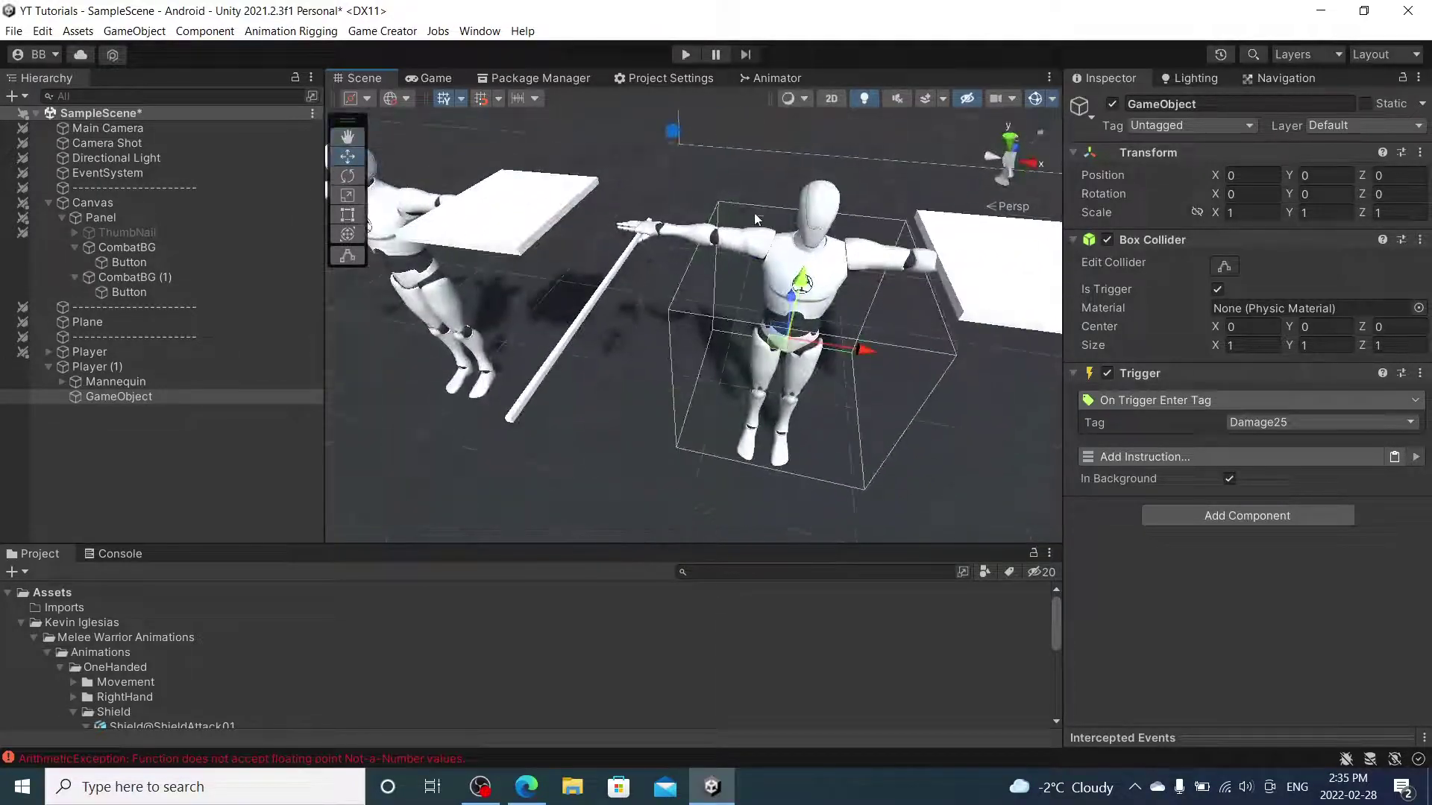
{"action": "left_click_drag", "start_coordinate": [676, 347], "coordinate": [677, 138], "text": "alt"}
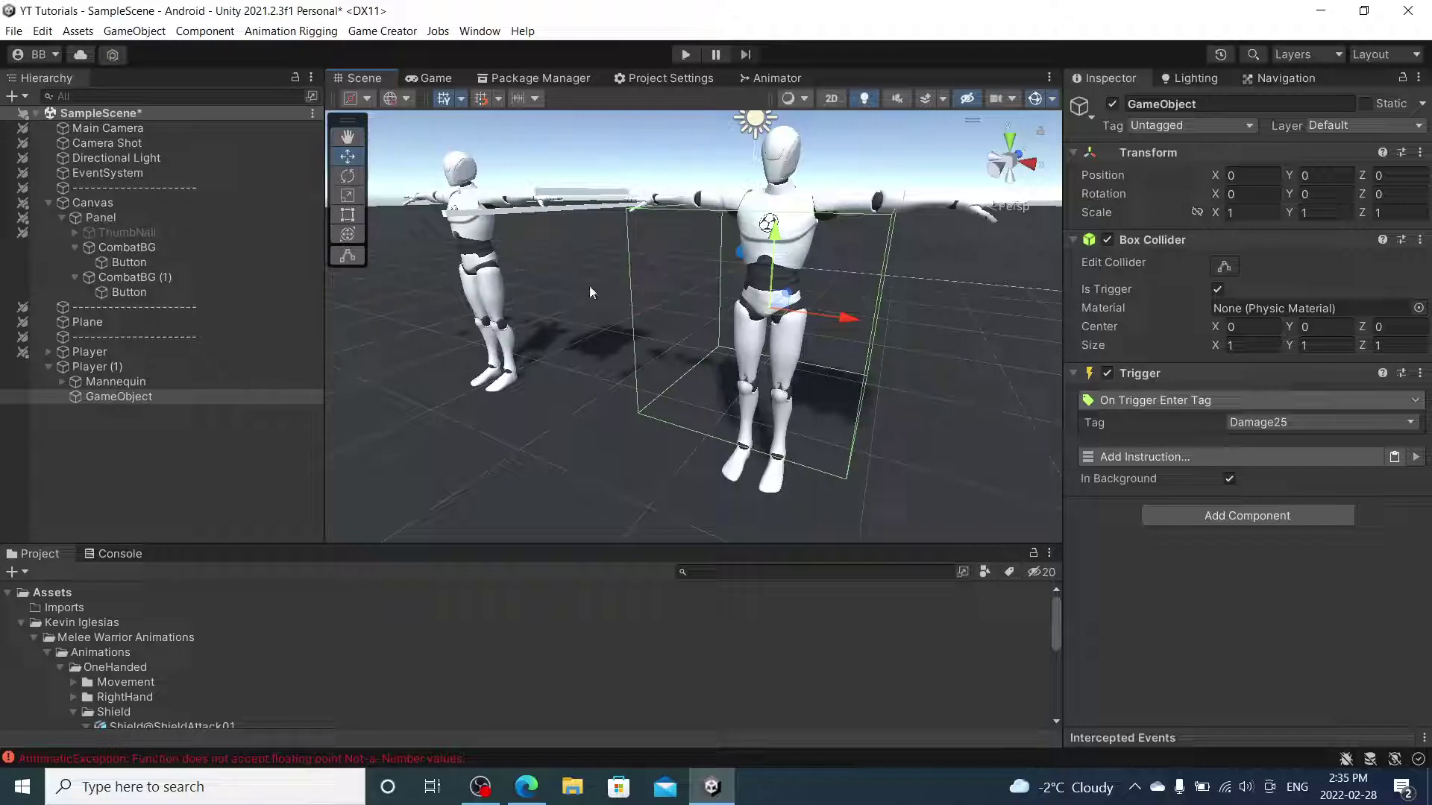
{"action": "left_click_drag", "start_coordinate": [588, 289], "coordinate": [598, 227], "text": "alt"}
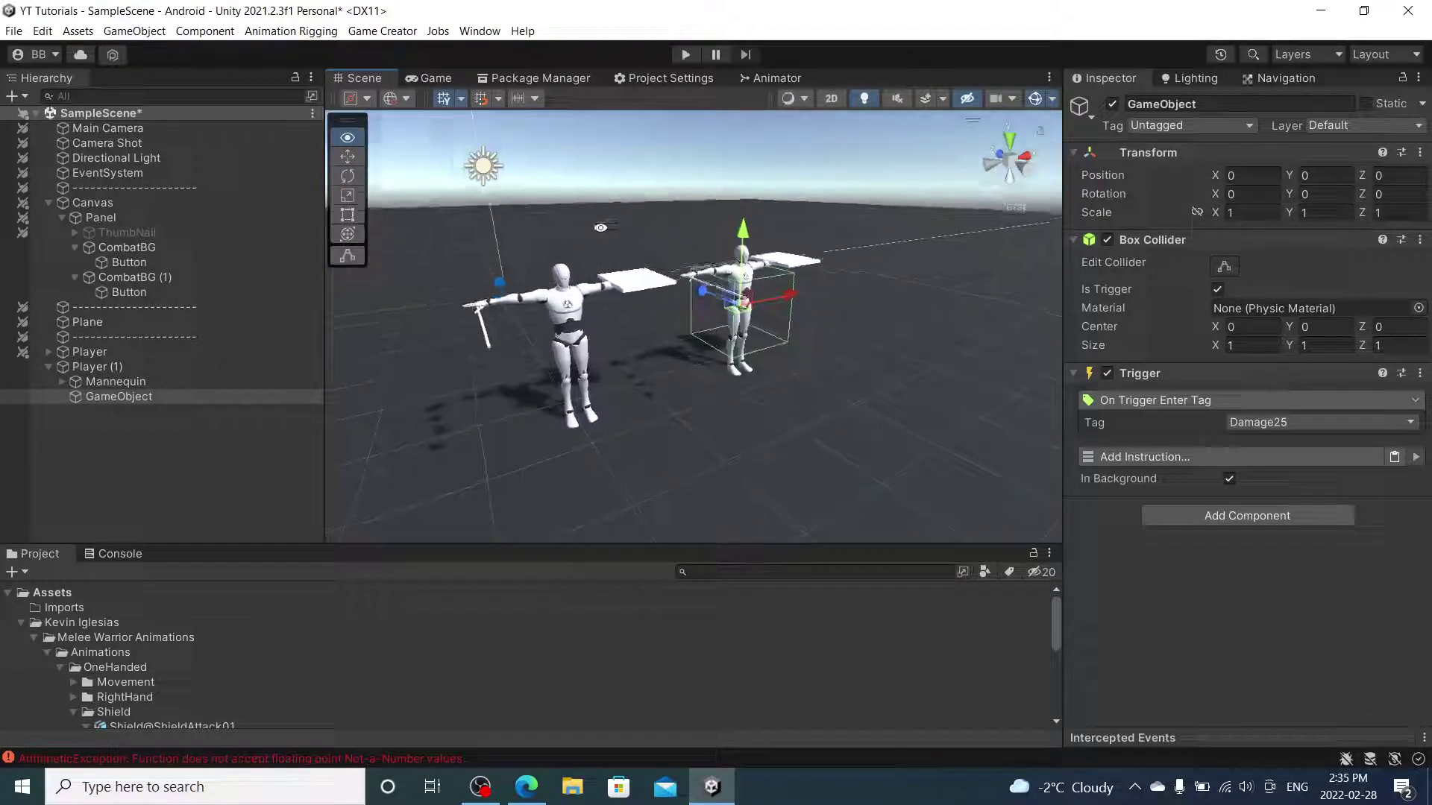
{"action": "left_click", "coordinate": [183, 366]}
{"action": "key", "text": "Delete"}
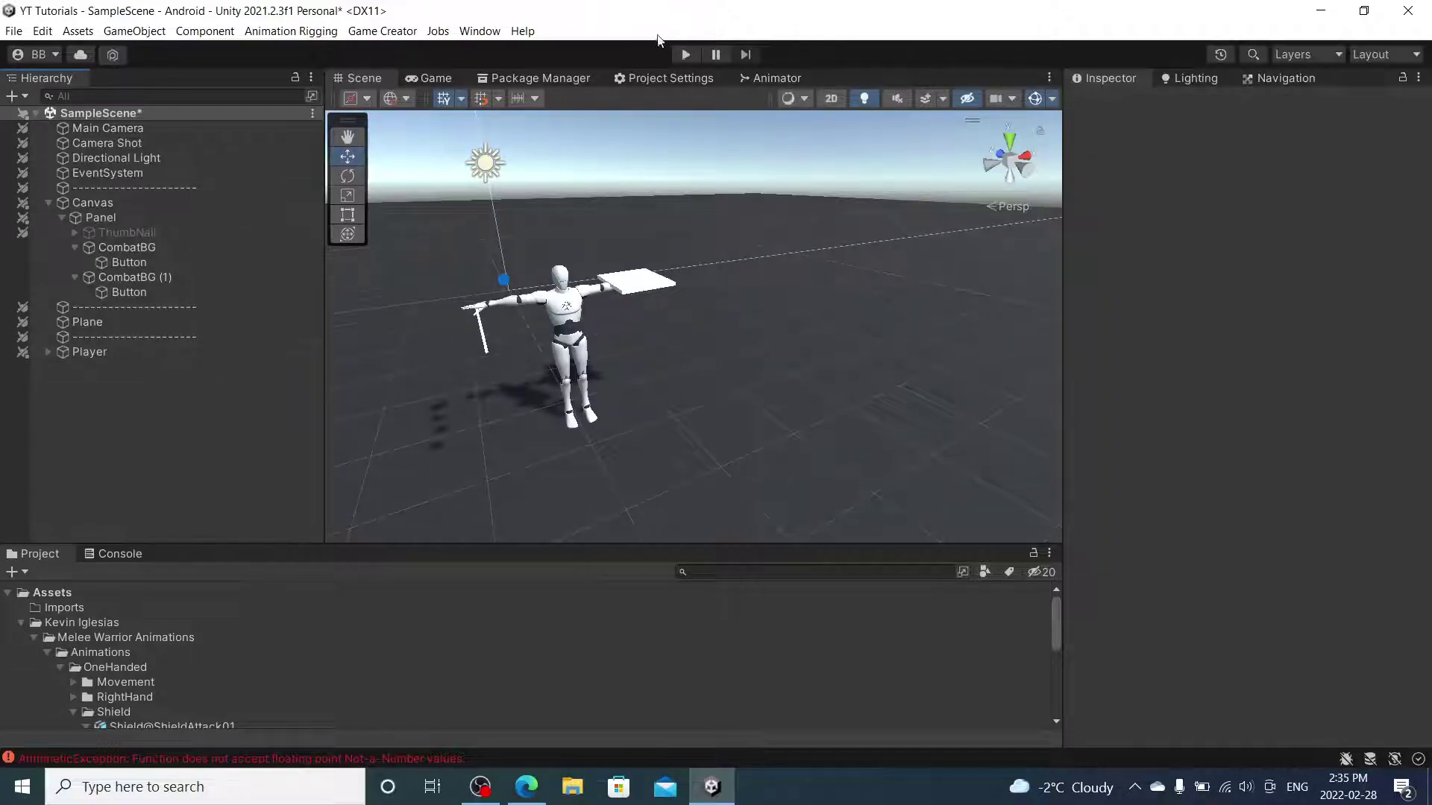
Play-test the scene by moving the character with the on-screen joystick and firing both combat attacks.
{"action": "left_click", "coordinate": [683, 53]}
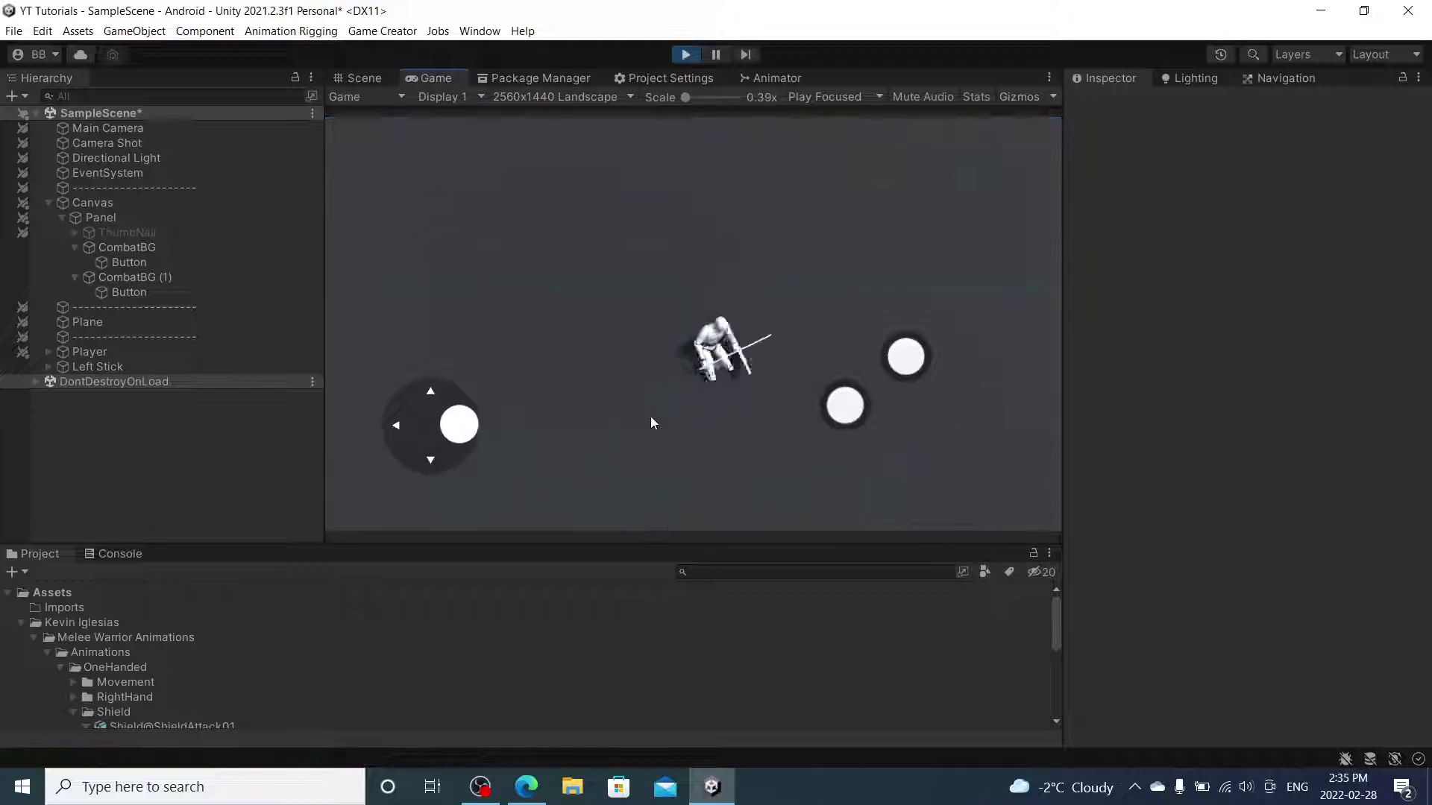
{"action": "left_click", "coordinate": [845, 406]}
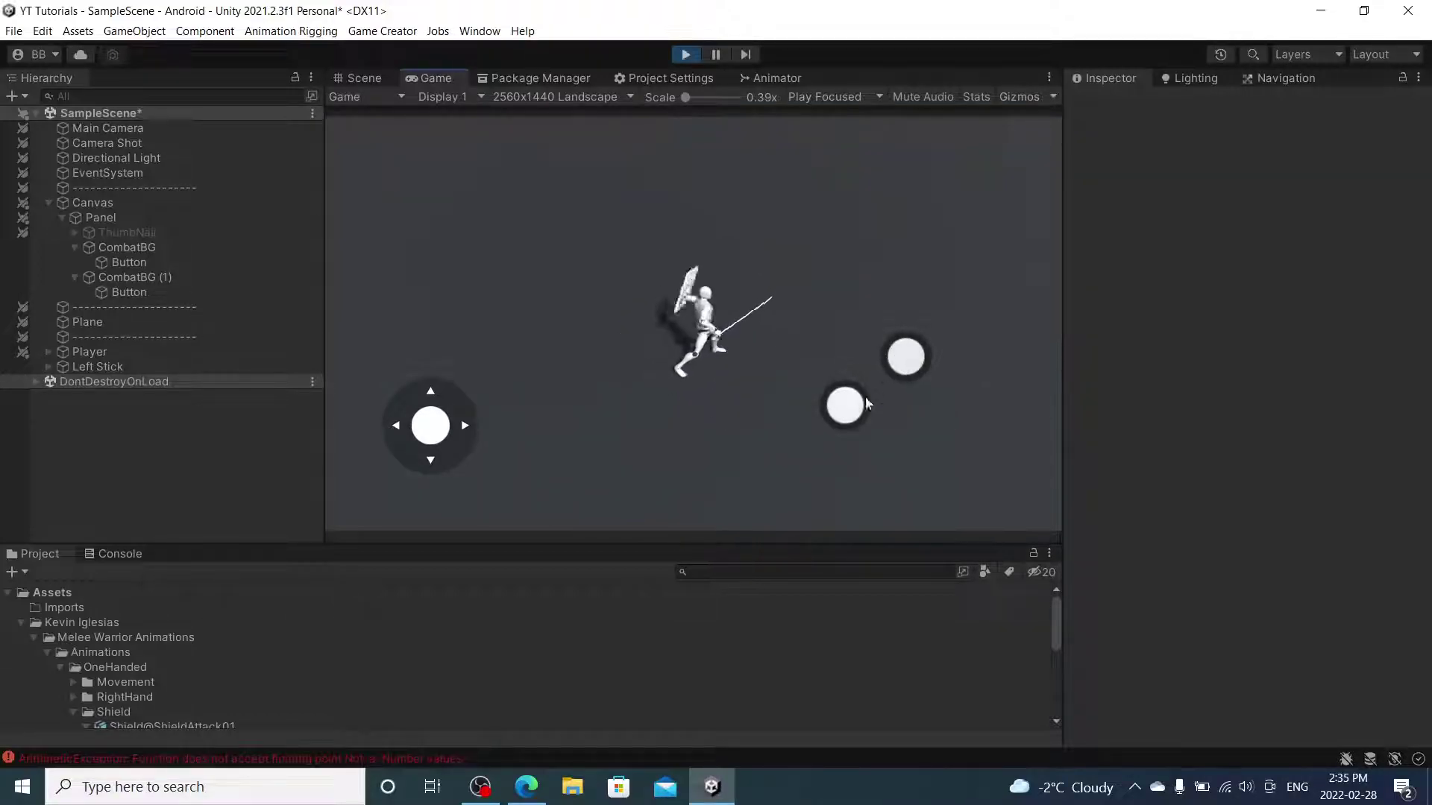
{"action": "left_click_drag", "start_coordinate": [410, 446], "coordinate": [764, 431]}
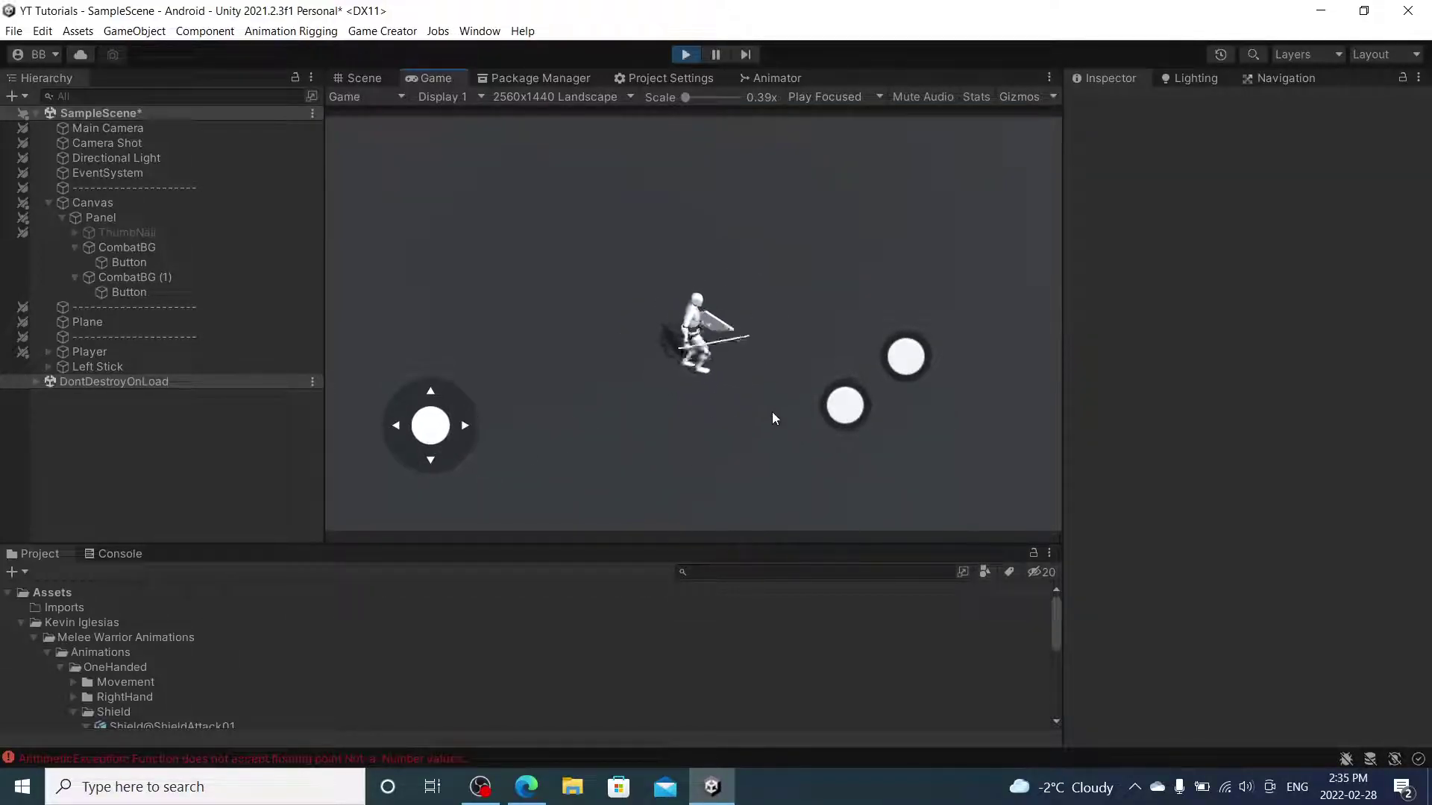
{"action": "left_click_drag", "start_coordinate": [431, 425], "coordinate": [915, 354]}
{"action": "left_click_drag", "start_coordinate": [430, 425], "coordinate": [958, 425]}
{"action": "left_click", "coordinate": [845, 405]}
{"action": "left_click", "coordinate": [909, 351]}
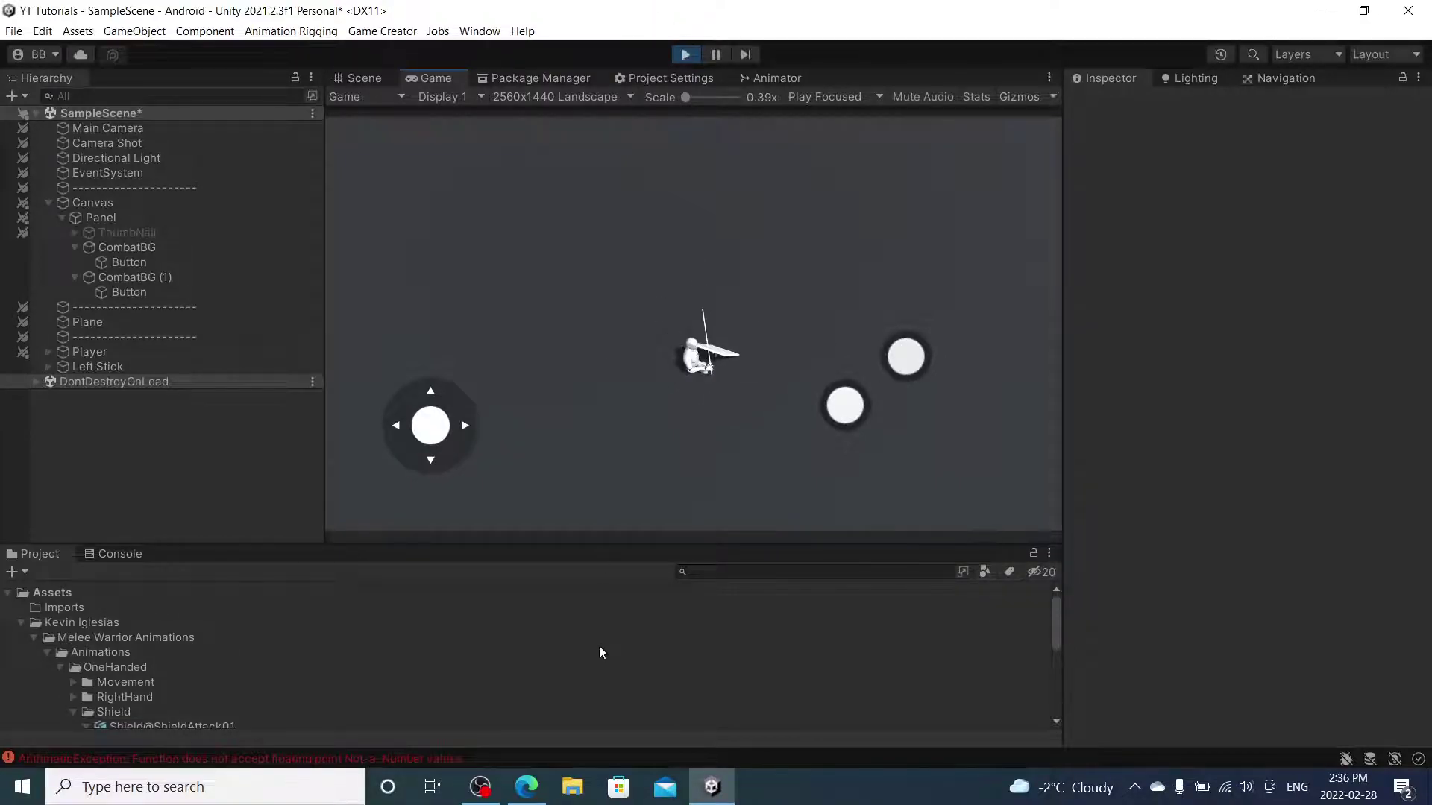
{"action": "mouse_move", "coordinate": [485, 792]}
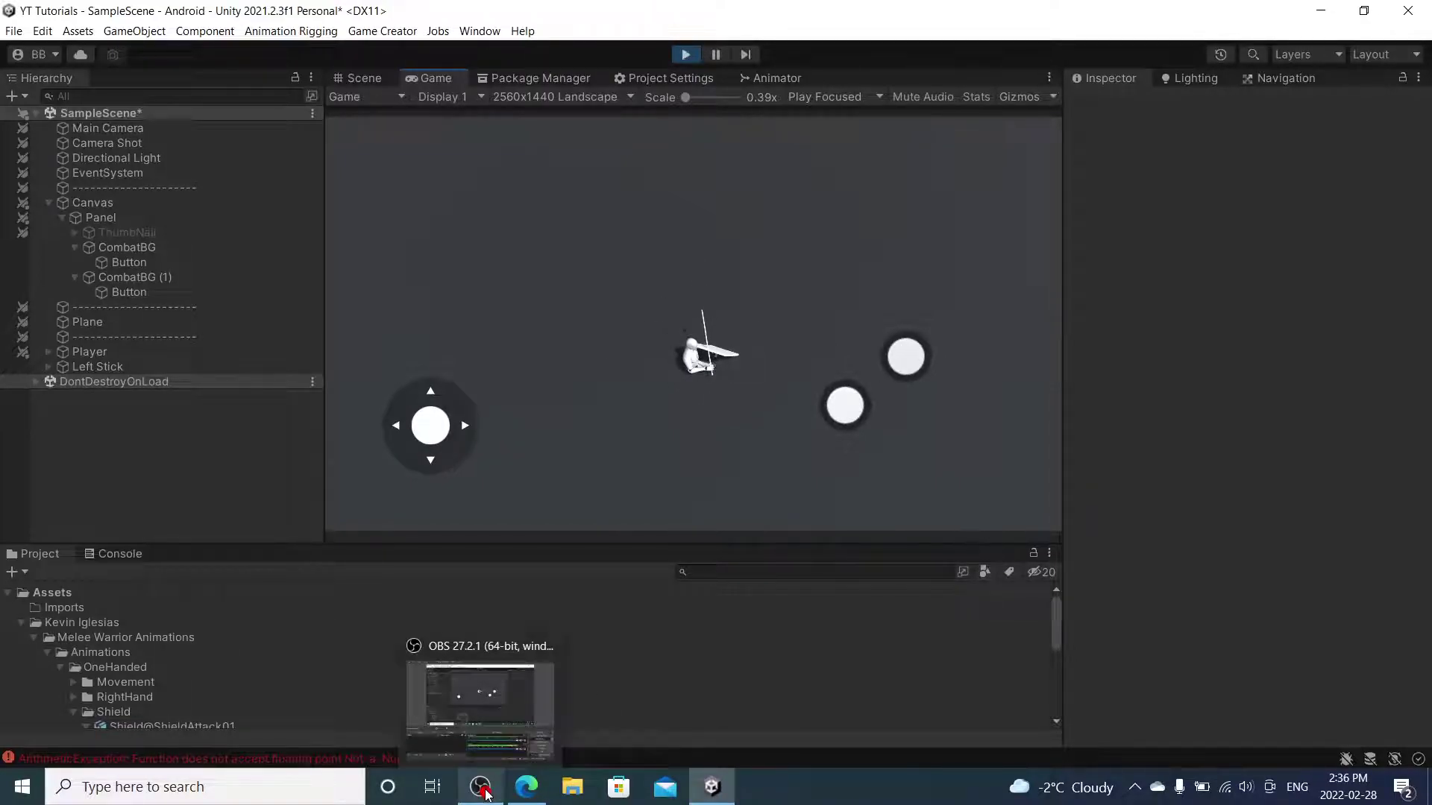
{"action": "left_click", "coordinate": [481, 791]}
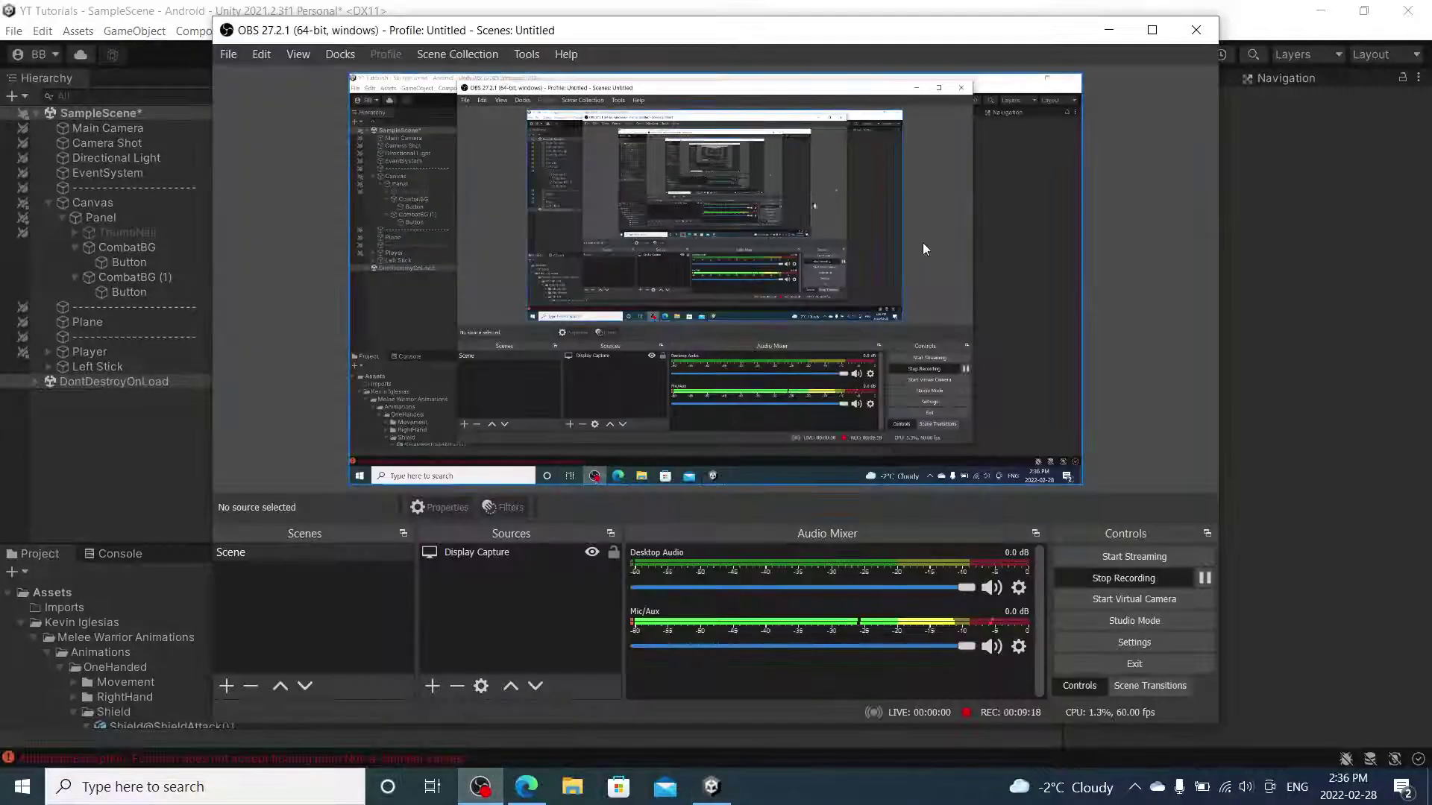
{"action": "left_click", "coordinate": [1265, 16]}
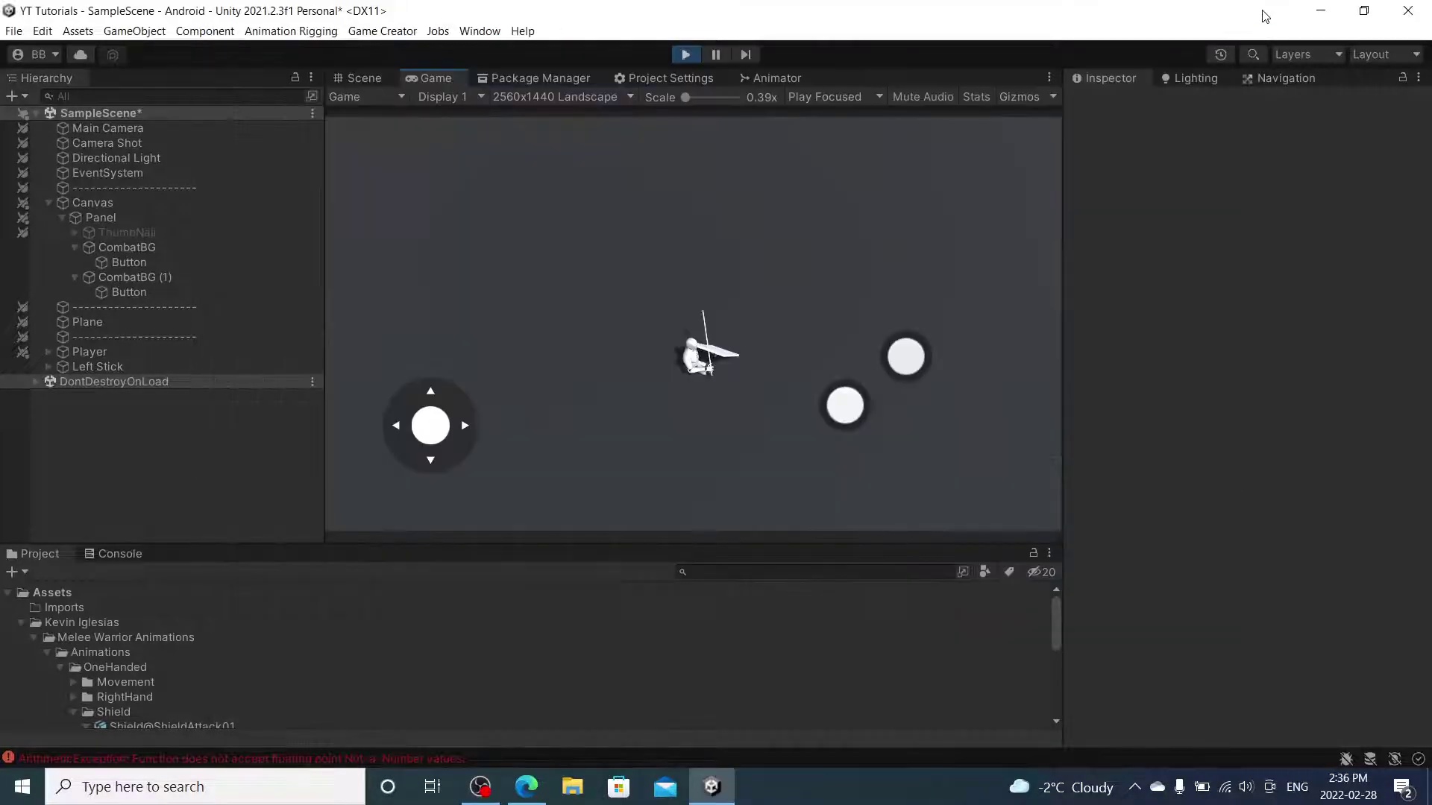
Stop the play test and switch to OBS.
{"action": "left_click", "coordinate": [684, 54]}
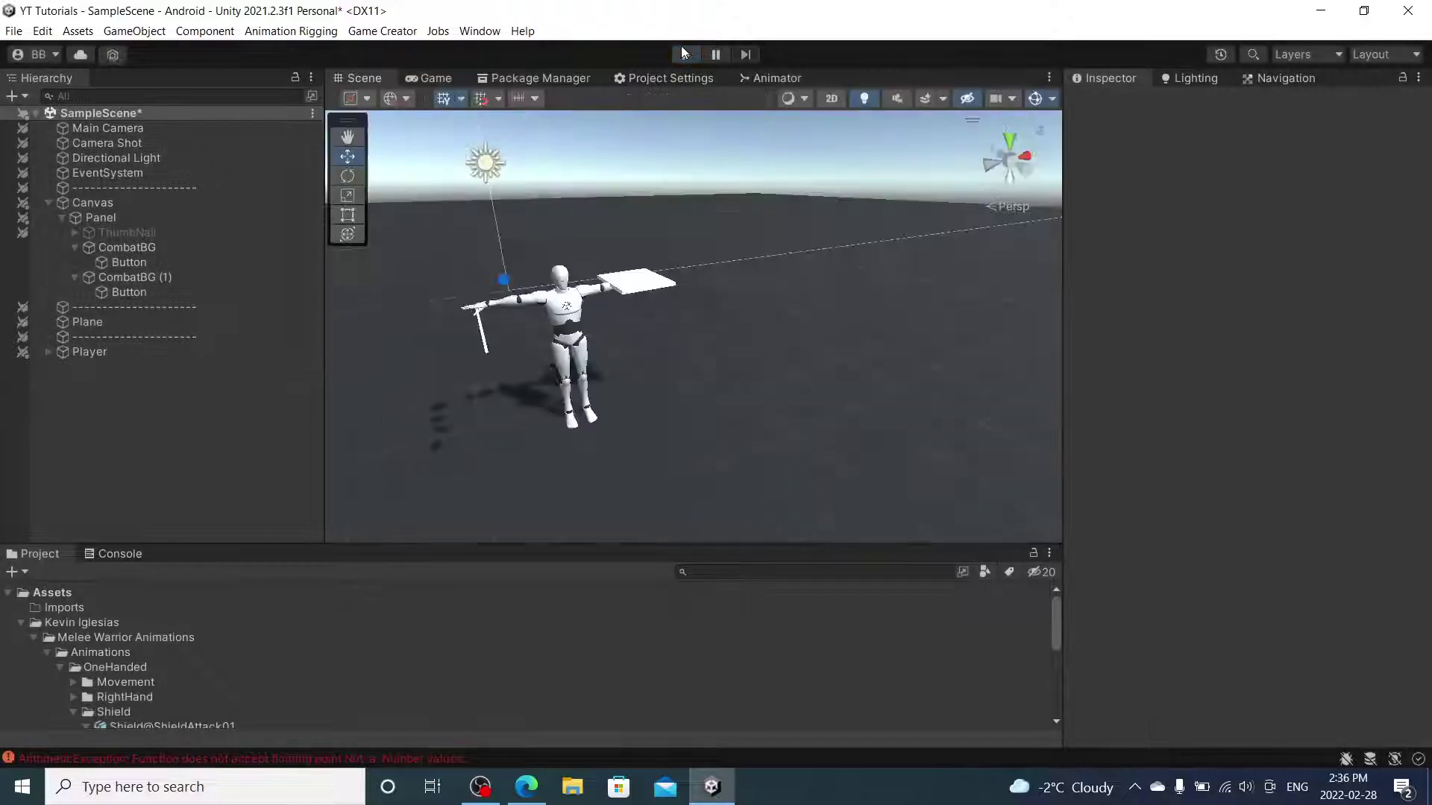
{"action": "left_click", "coordinate": [481, 787]}
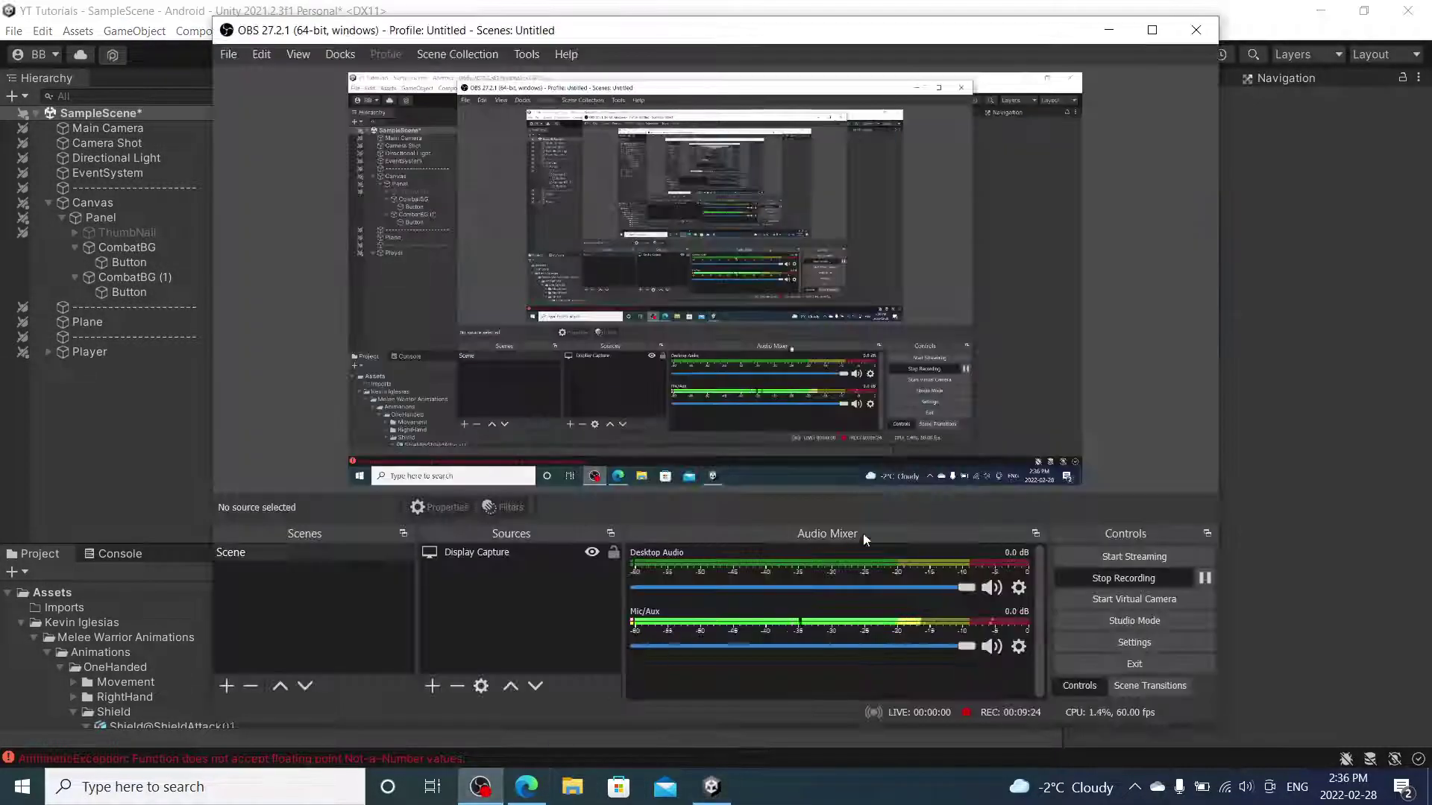